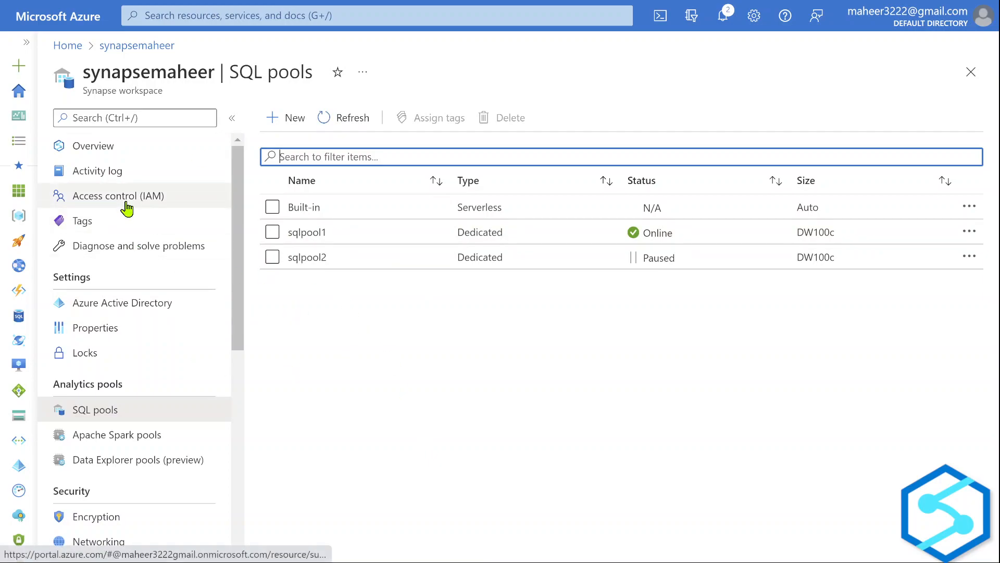
Show the synapsemaheer workspace Overview page and scroll through its essentials details.
{"action": "left_click", "coordinate": [111, 151]}
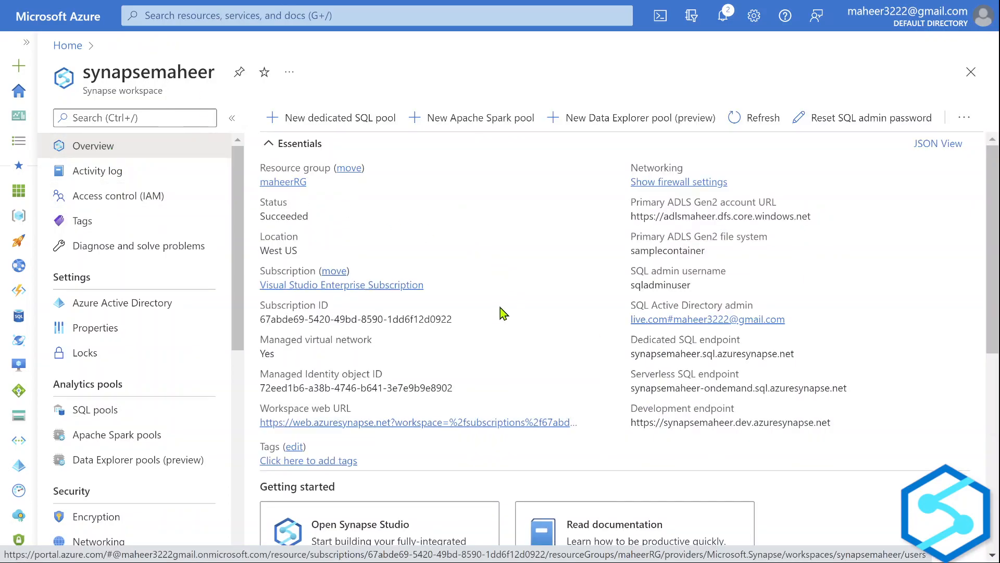
{"action": "scroll", "coordinate": [337, 472], "scroll_direction": "down", "scroll_amount": 3}
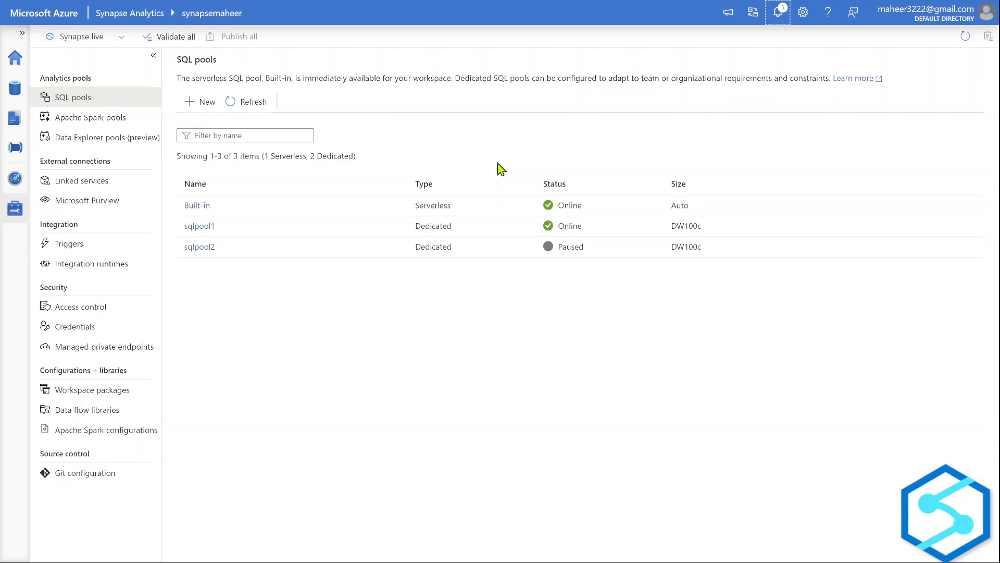
Raise the browser zoom from 80% to 90% in full screen and highlight the word Serverless.
{"action": "key", "text": "F11"}
{"action": "left_click", "coordinate": [984, 40]}
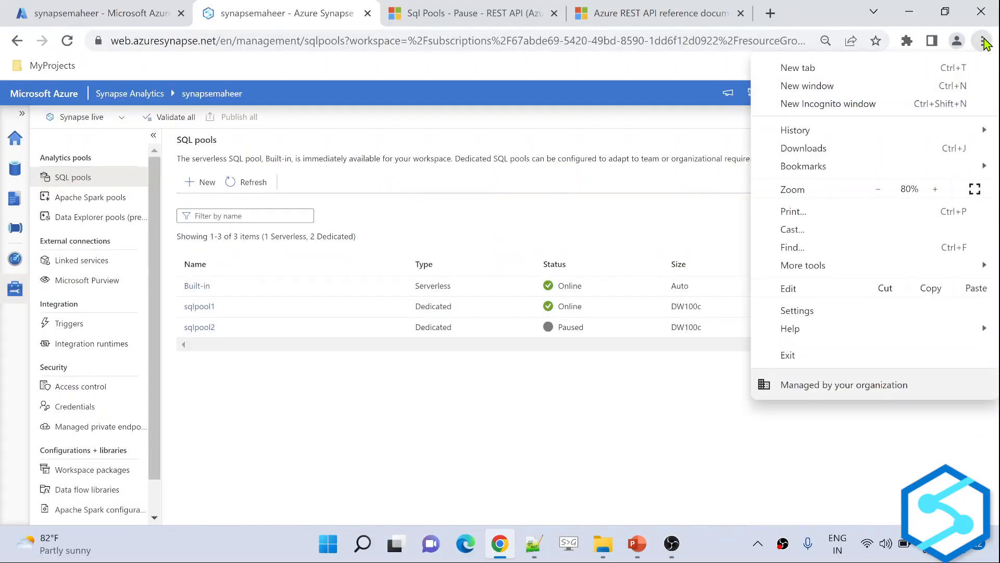
{"action": "left_click", "coordinate": [936, 189]}
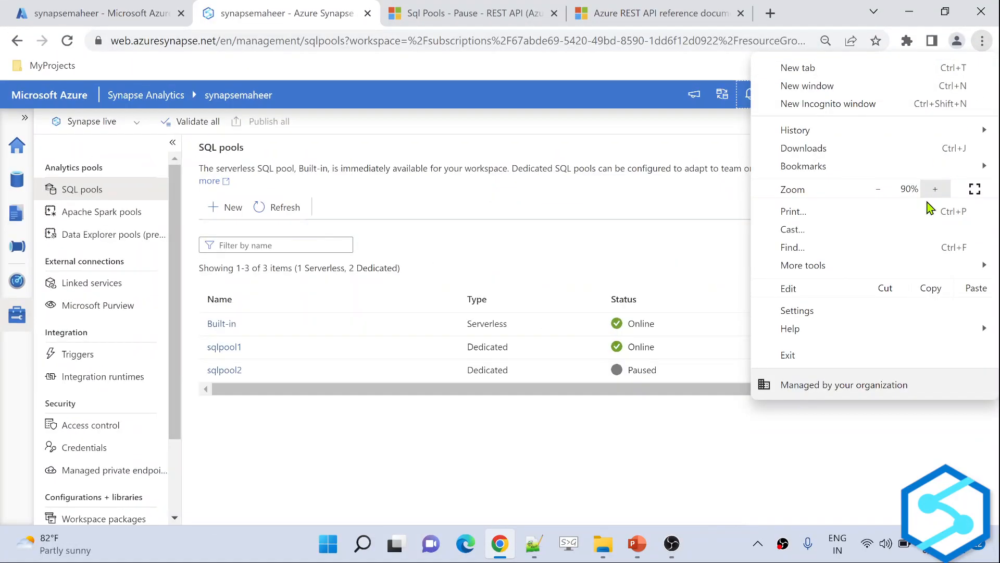
{"action": "left_click", "coordinate": [523, 467]}
{"action": "key", "text": "F11"}
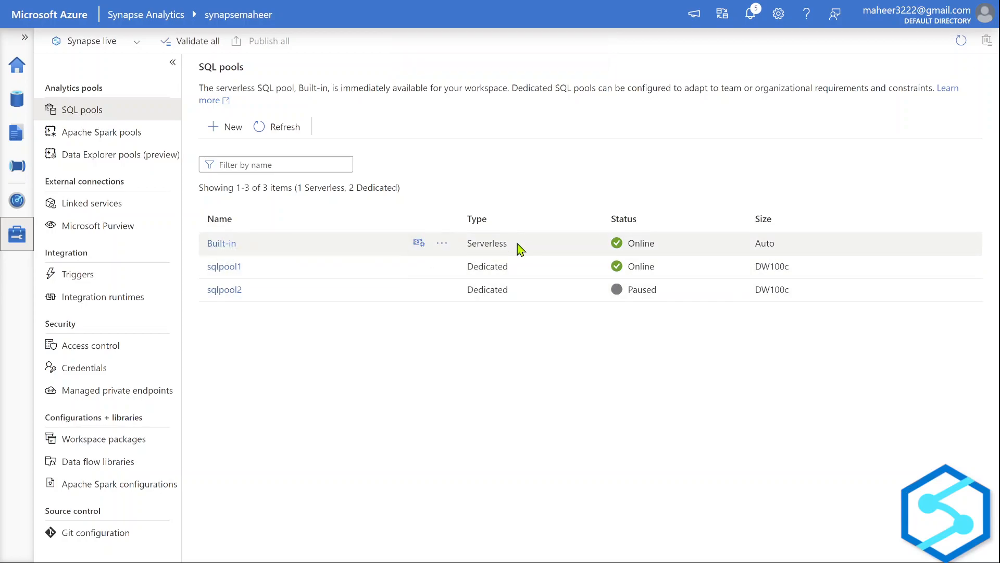
{"action": "left_click_drag", "start_coordinate": [521, 243], "coordinate": [468, 243]}
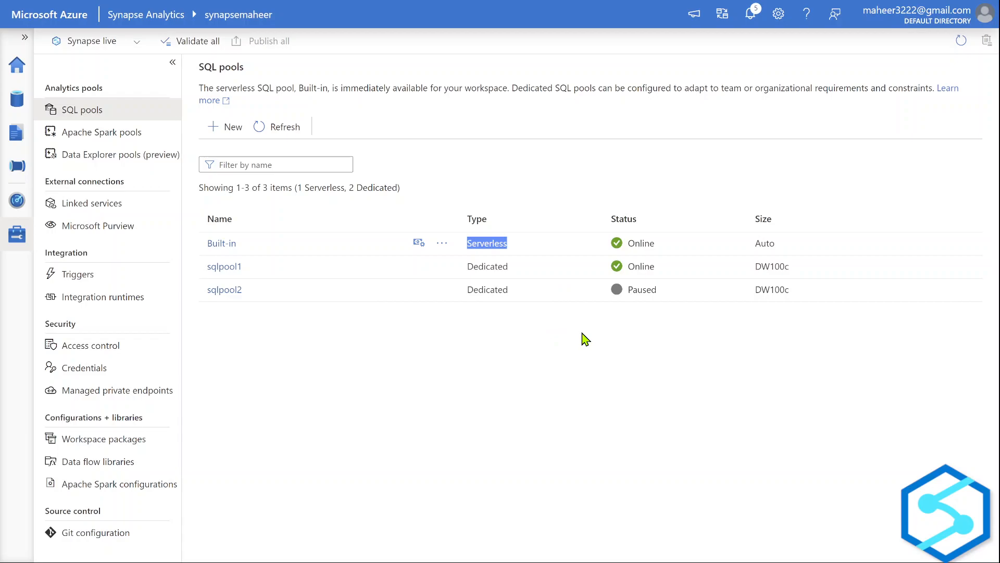
{"action": "left_click_drag", "start_coordinate": [248, 268], "coordinate": [220, 290]}
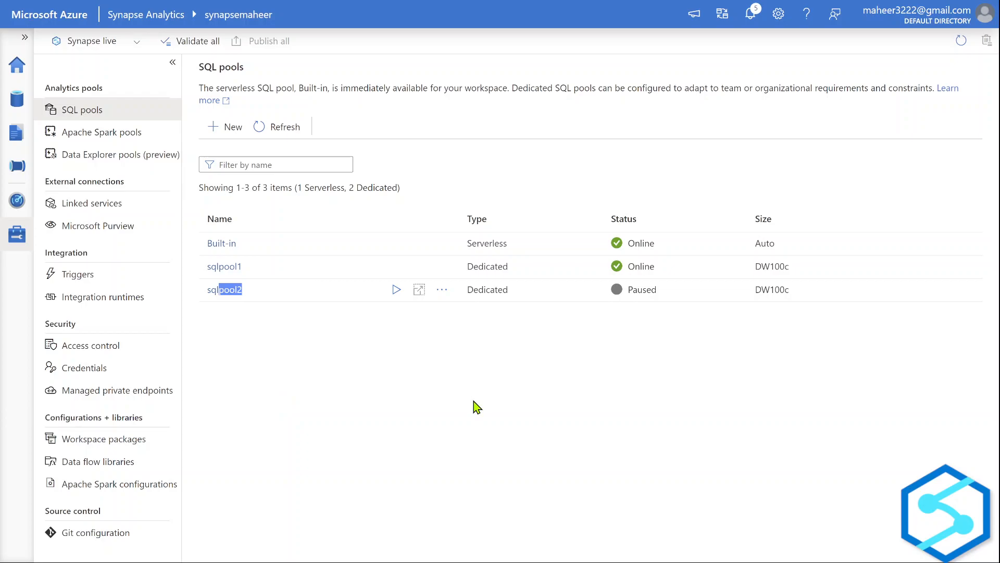
Raise the browser zoom to 100% in full screen and go to the Integrate hub.
{"action": "key", "text": "F11"}
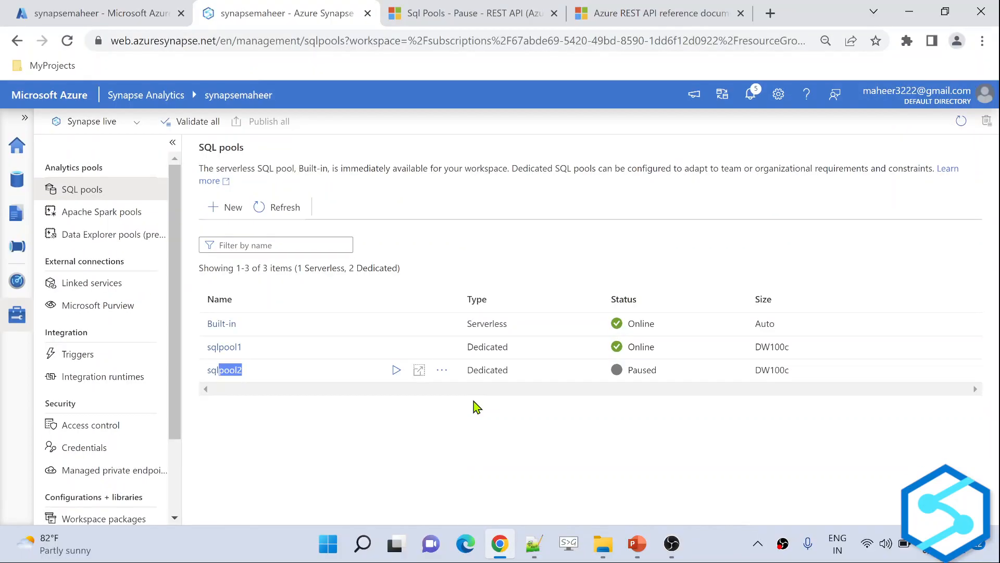
{"action": "left_click", "coordinate": [983, 42]}
{"action": "left_click", "coordinate": [936, 190]}
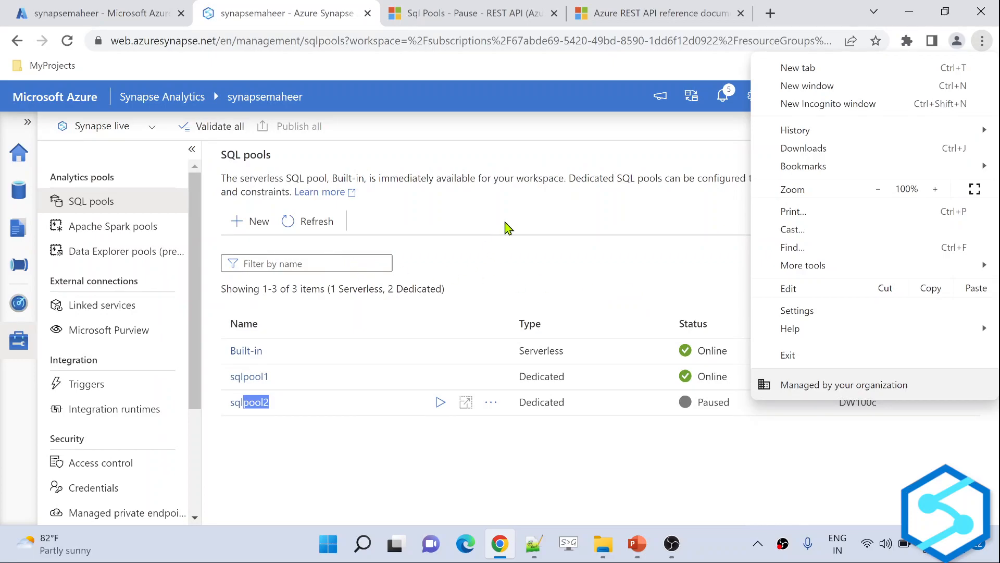
{"action": "left_click", "coordinate": [505, 228]}
{"action": "key", "text": "F11"}
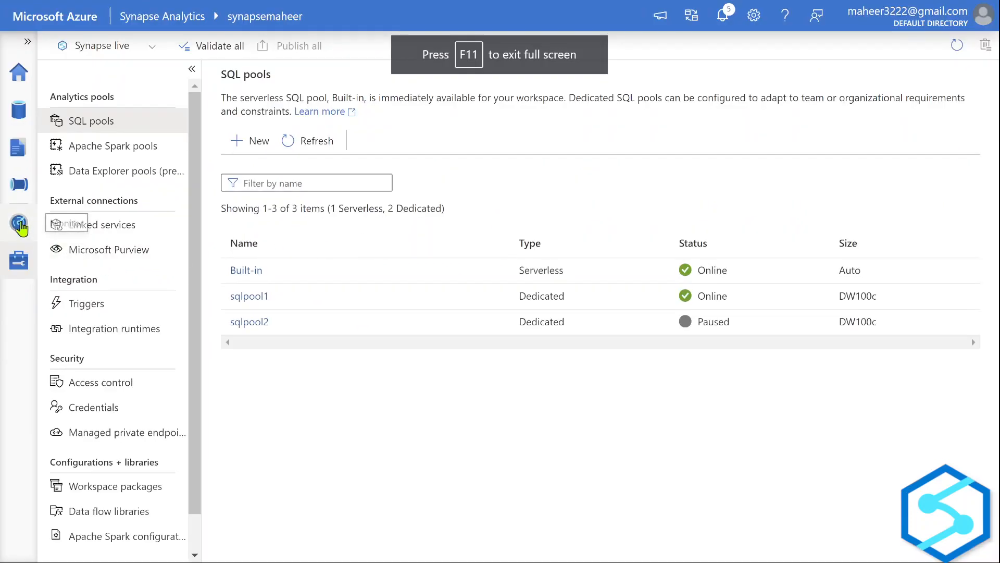
{"action": "left_click", "coordinate": [19, 186]}
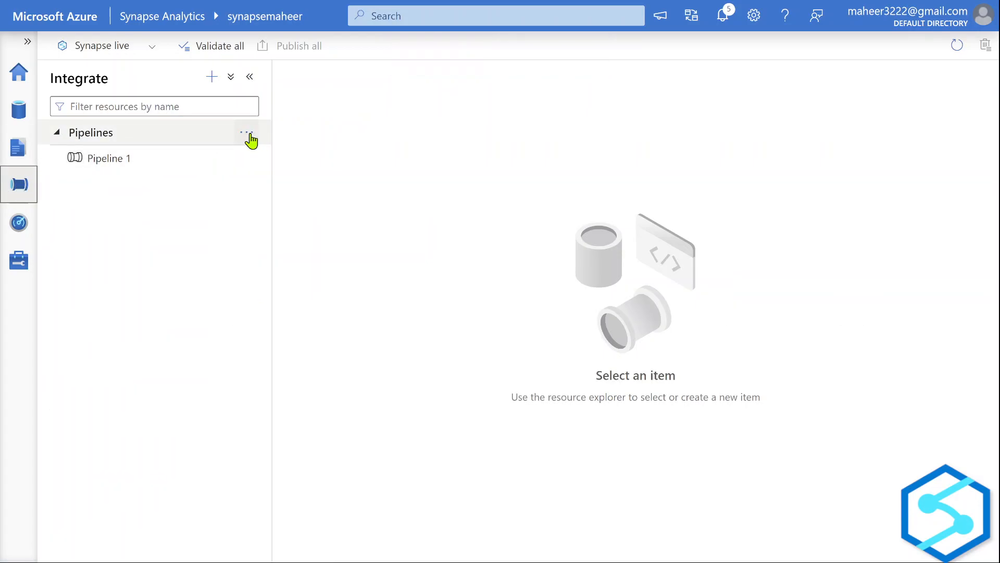
Create a new pipeline and add a Web activity found by searching 'we'.
{"action": "left_click", "coordinate": [248, 134]}
{"action": "left_click", "coordinate": [320, 166]}
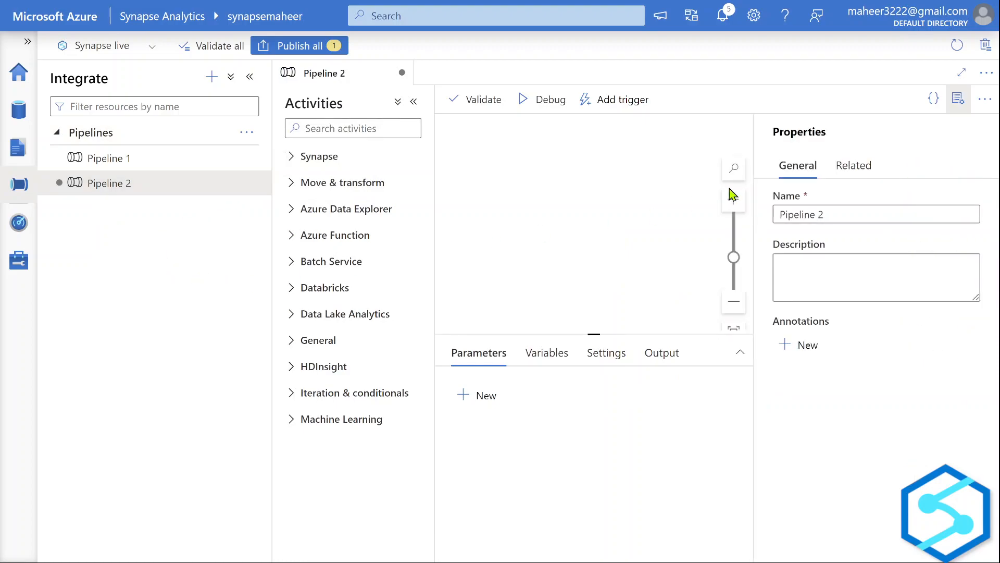
{"action": "left_click", "coordinate": [959, 100]}
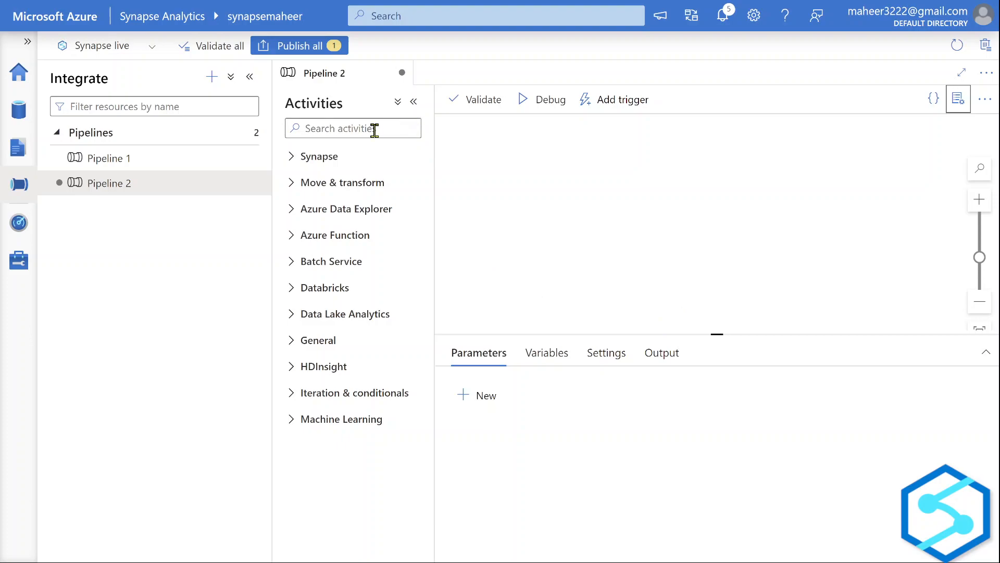
{"action": "left_click", "coordinate": [339, 129]}
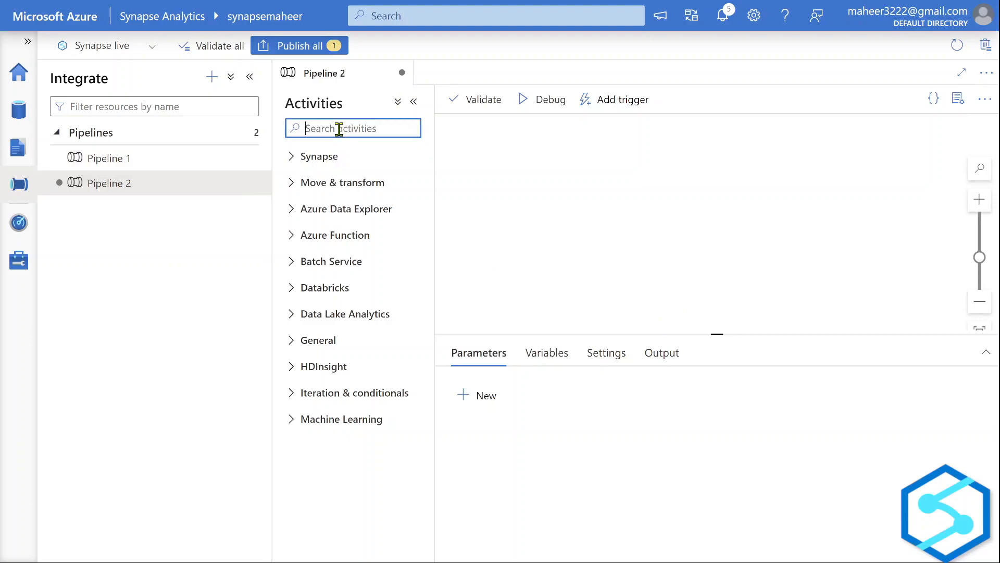
{"action": "type", "text": "web"}
{"action": "left_click_drag", "start_coordinate": [330, 183], "coordinate": [580, 214]}
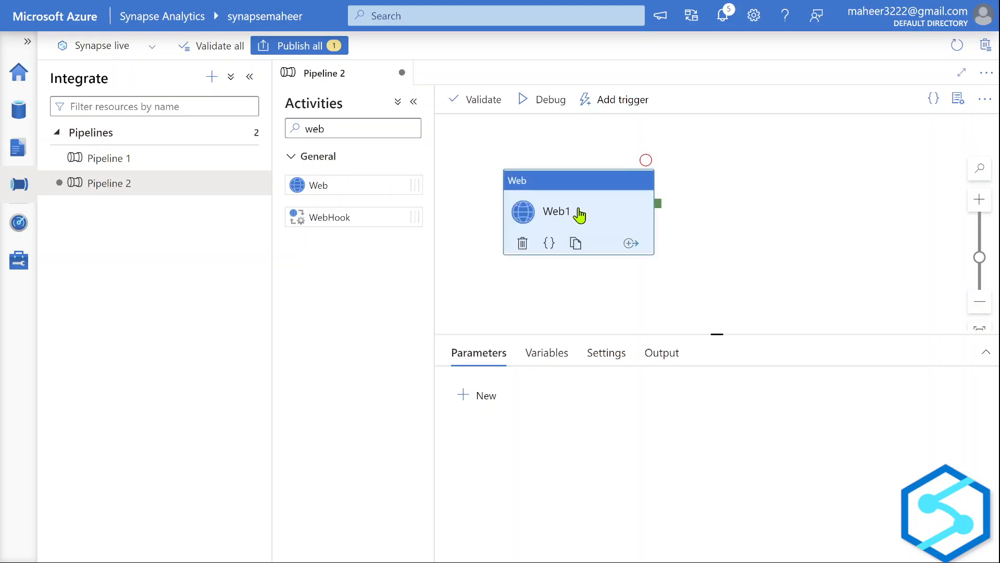
Widen the canvas, move Web1 top-left, and show its Settings with the URL field active.
{"action": "left_click", "coordinate": [414, 102]}
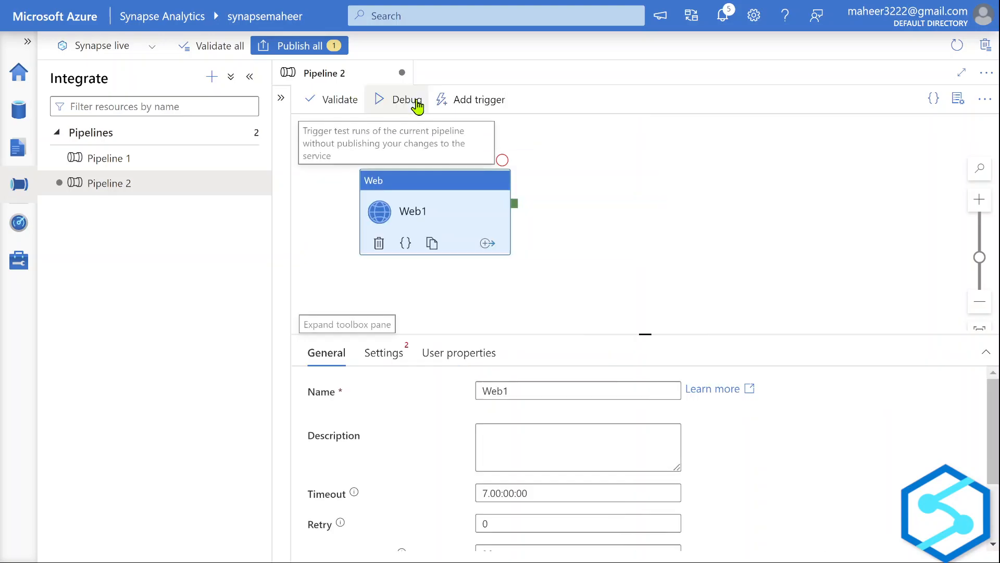
{"action": "left_click", "coordinate": [250, 78]}
{"action": "left_click_drag", "start_coordinate": [233, 193], "coordinate": [216, 166]}
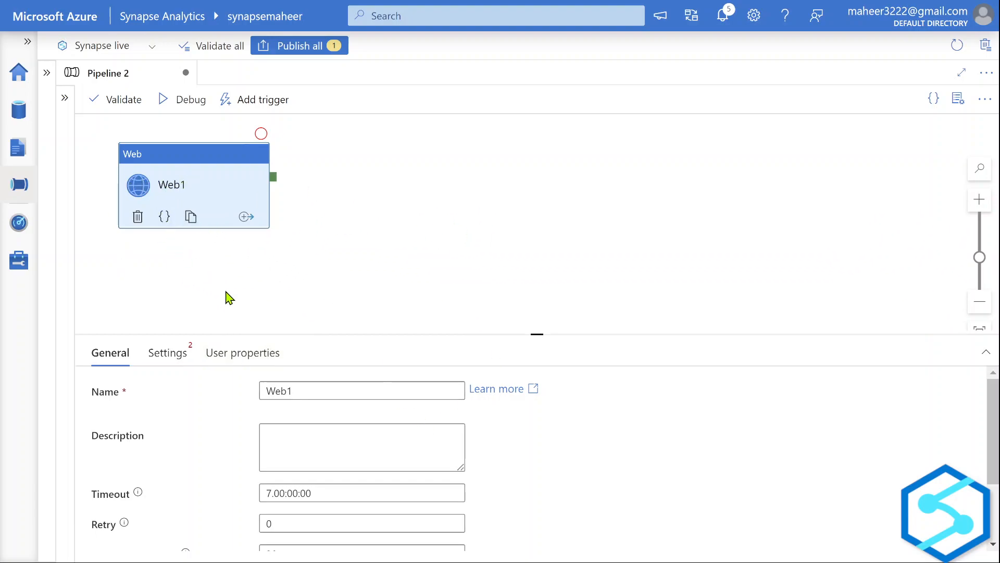
{"action": "left_click_drag", "start_coordinate": [207, 312], "coordinate": [215, 247]}
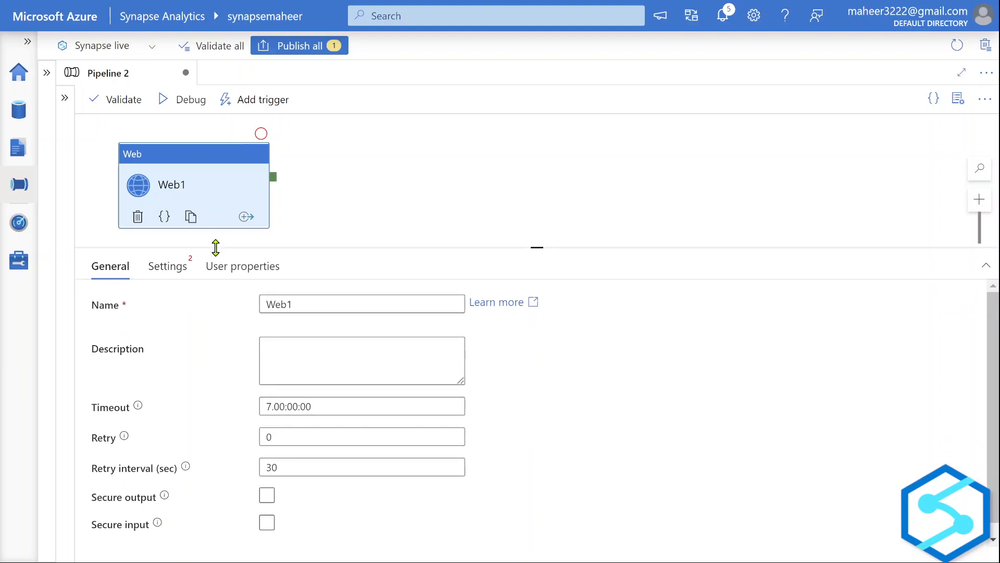
{"action": "left_click", "coordinate": [182, 268]}
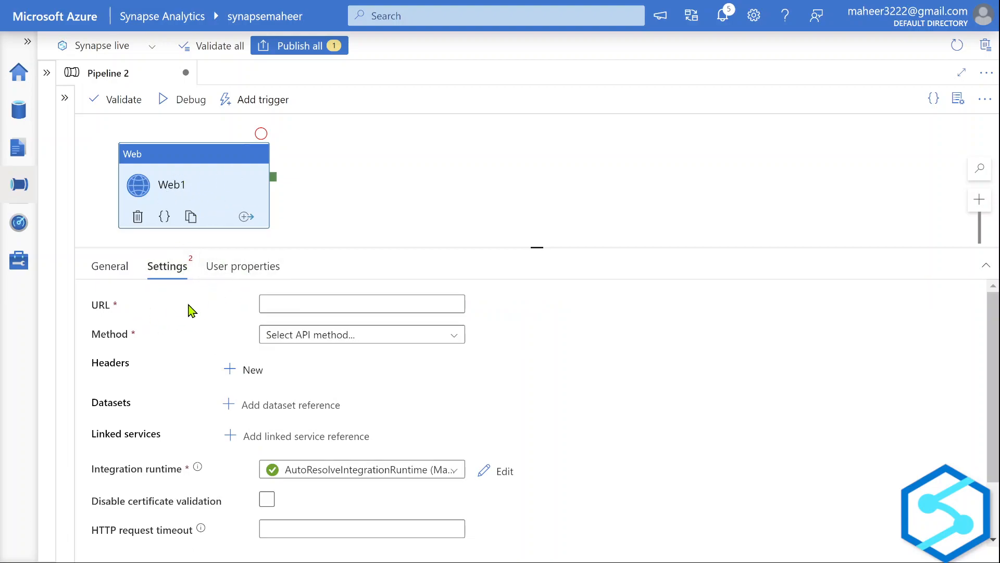
{"action": "left_click", "coordinate": [290, 305]}
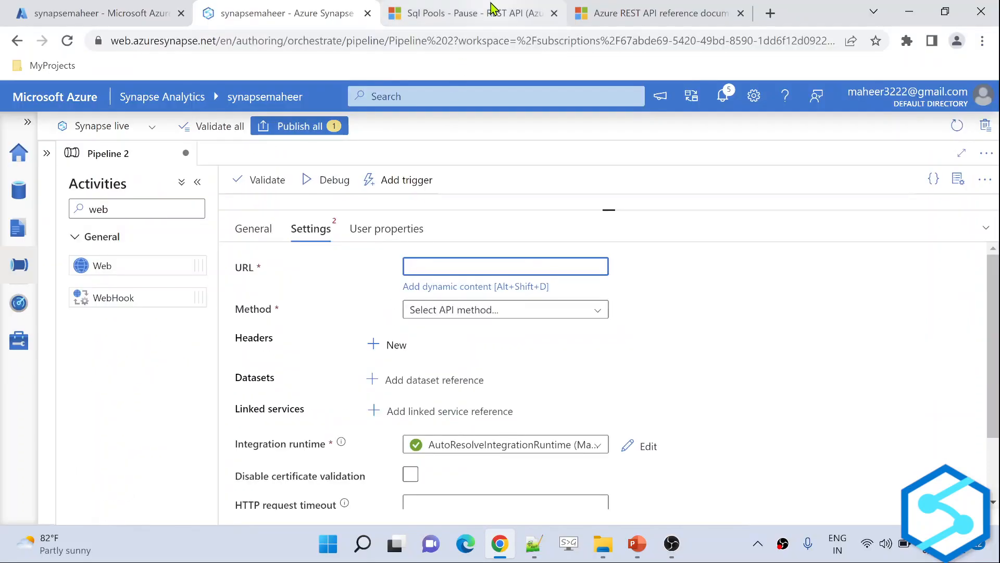
Search for 'Azure REST APIs documentation' and open the Azure REST API reference page.
{"action": "left_click", "coordinate": [491, 9]}
{"action": "left_click", "coordinate": [444, 42]}
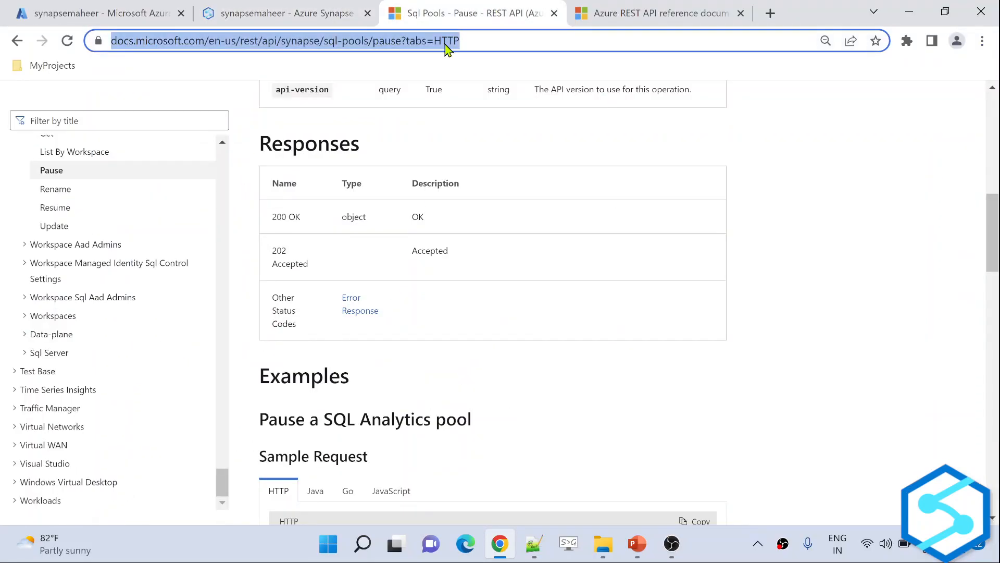
{"action": "type", "text": "Azure"}
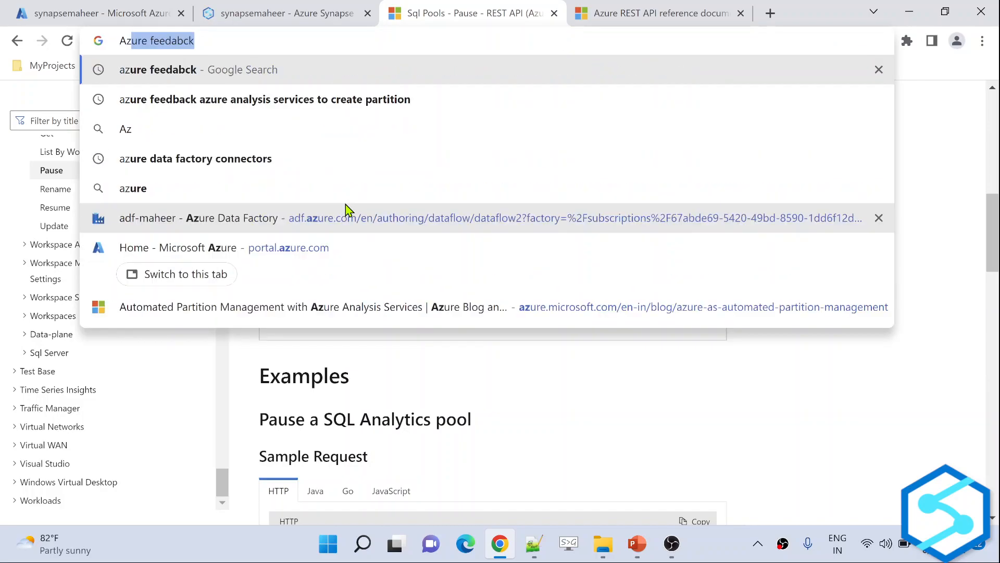
{"action": "key", "text": "BackSpace"}
{"action": "key", "text": "BackSpace"}
{"action": "key", "text": "BackSpace"}
{"action": "key", "text": "BackSpace"}
{"action": "key", "text": "BackSpace"}
{"action": "key", "text": "BackSpace"}
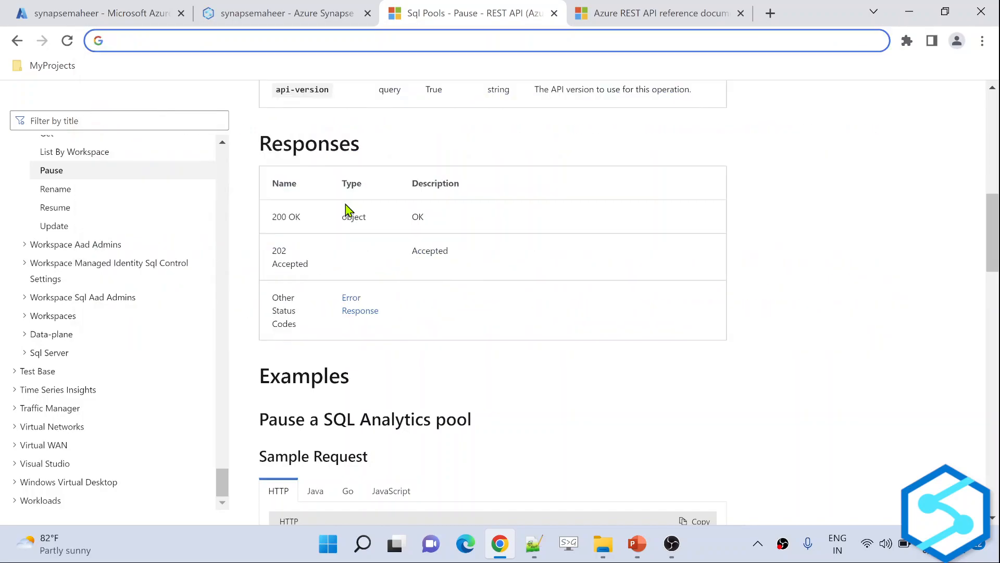
{"action": "type", "text": "Azure REST A"}
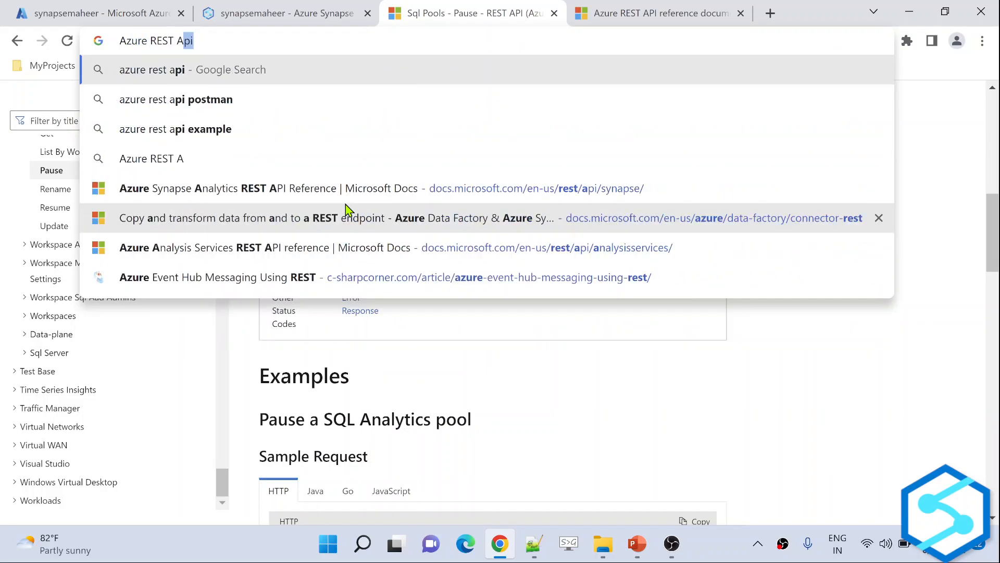
{"action": "type", "text": "PIs documentation"}
{"action": "key", "text": "Return"}
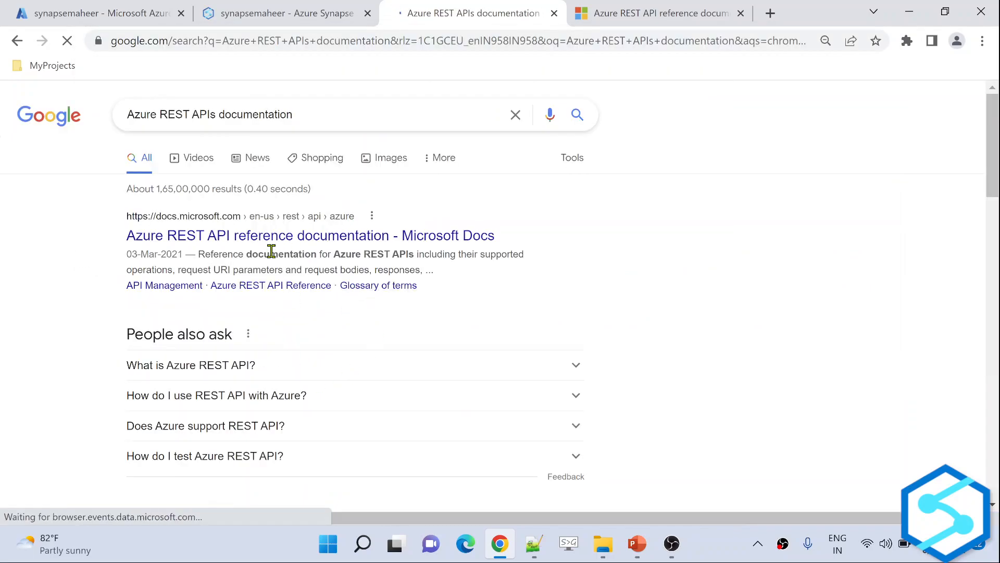
{"action": "left_click", "coordinate": [242, 240]}
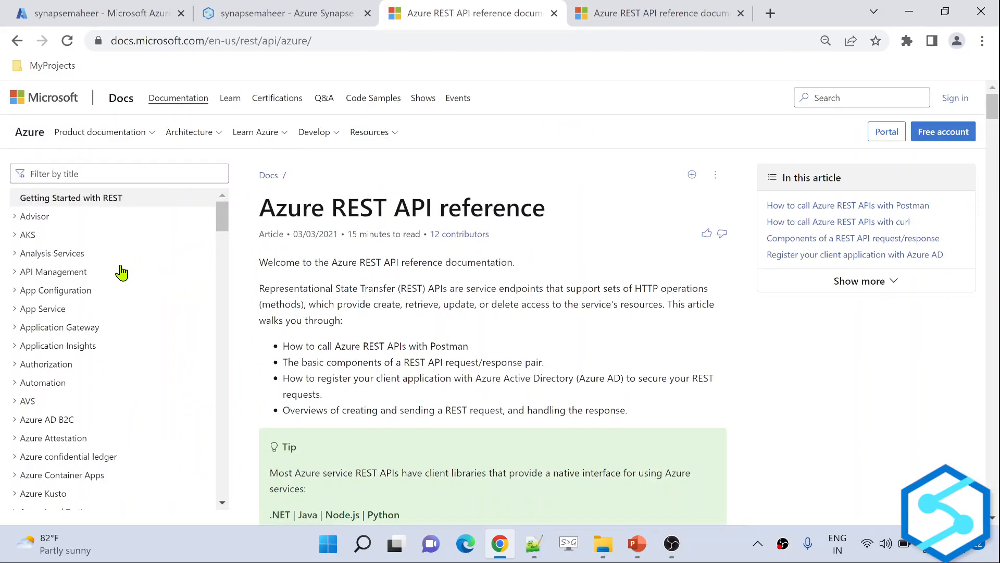
Navigate the reference tree to Synapse > Sql Pools > List By Workspace.
{"action": "scroll", "coordinate": [122, 272], "scroll_direction": "down", "scroll_amount": 5}
{"action": "scroll", "coordinate": [121, 272], "scroll_direction": "down", "scroll_amount": 5}
{"action": "scroll", "coordinate": [121, 272], "scroll_direction": "down", "scroll_amount": 6}
{"action": "scroll", "coordinate": [122, 272], "scroll_direction": "down", "scroll_amount": 10}
{"action": "scroll", "coordinate": [122, 272], "scroll_direction": "down", "scroll_amount": 8}
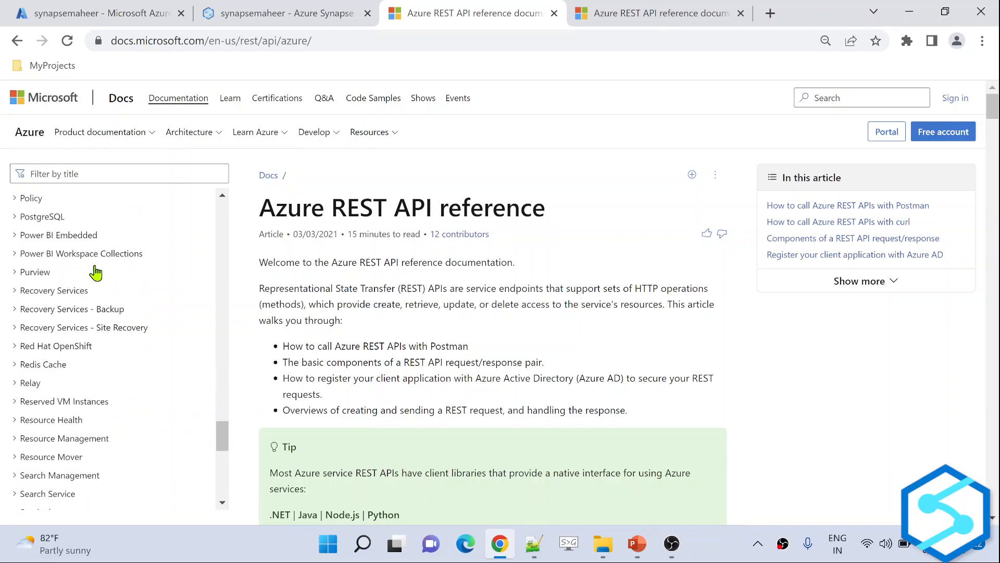
{"action": "scroll", "coordinate": [113, 369], "scroll_direction": "down", "scroll_amount": 6}
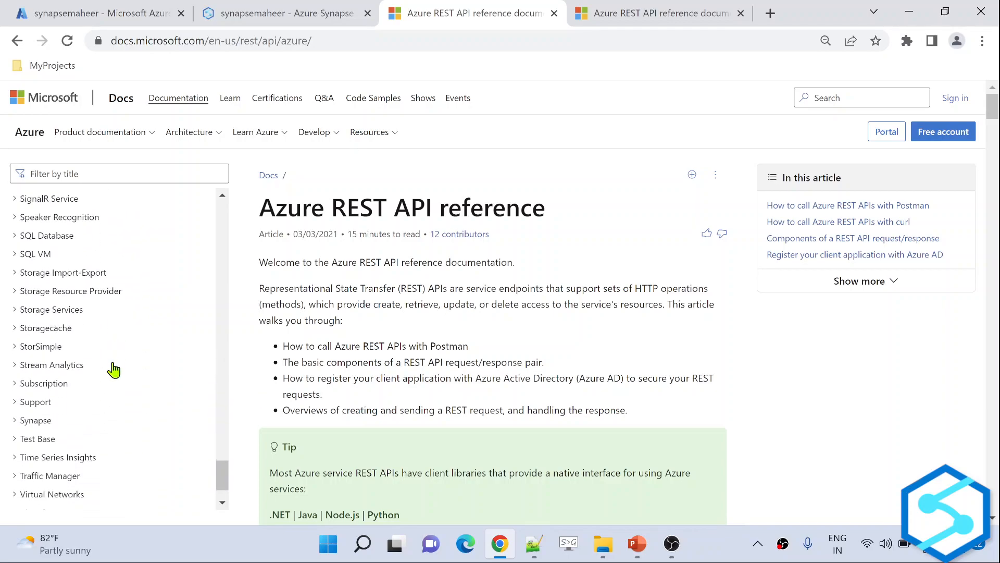
{"action": "left_click", "coordinate": [17, 418]}
{"action": "scroll", "coordinate": [145, 411], "scroll_direction": "down", "scroll_amount": 3}
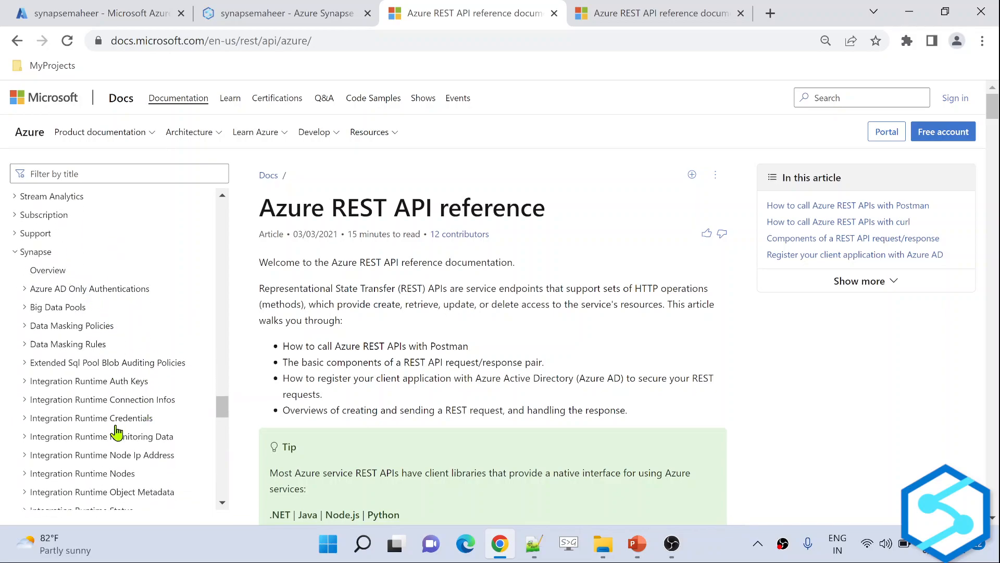
{"action": "scroll", "coordinate": [115, 432], "scroll_direction": "down", "scroll_amount": 7}
{"action": "scroll", "coordinate": [116, 432], "scroll_direction": "down", "scroll_amount": 6}
{"action": "scroll", "coordinate": [115, 432], "scroll_direction": "down", "scroll_amount": 4}
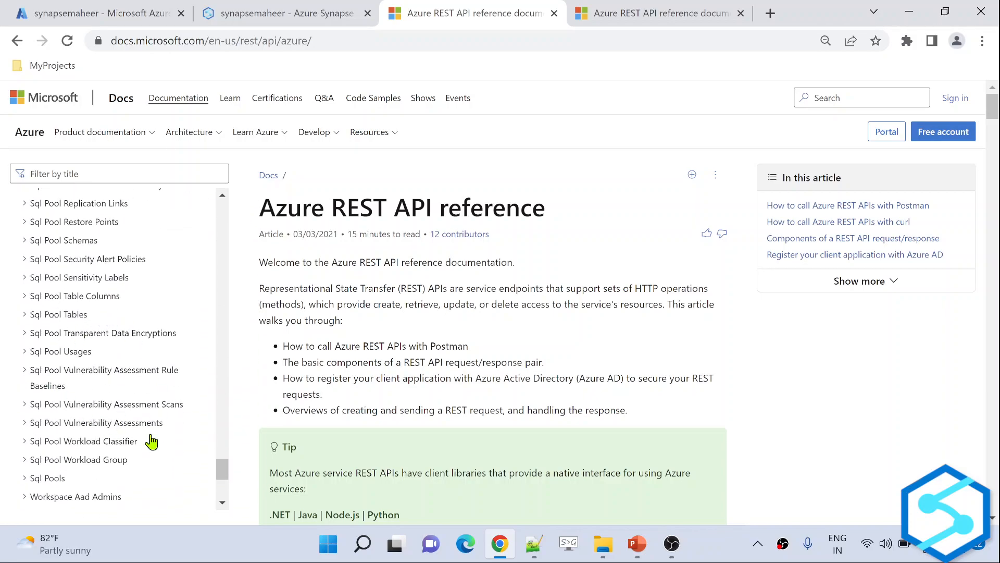
{"action": "scroll", "coordinate": [154, 438], "scroll_direction": "down", "scroll_amount": 3}
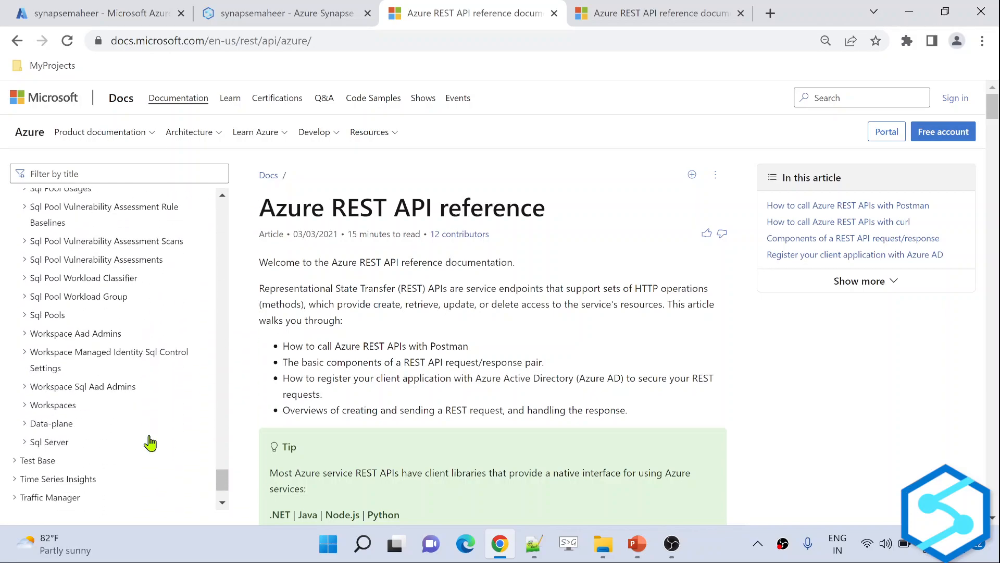
{"action": "left_click", "coordinate": [38, 313]}
{"action": "scroll", "coordinate": [149, 356], "scroll_direction": "down", "scroll_amount": 1}
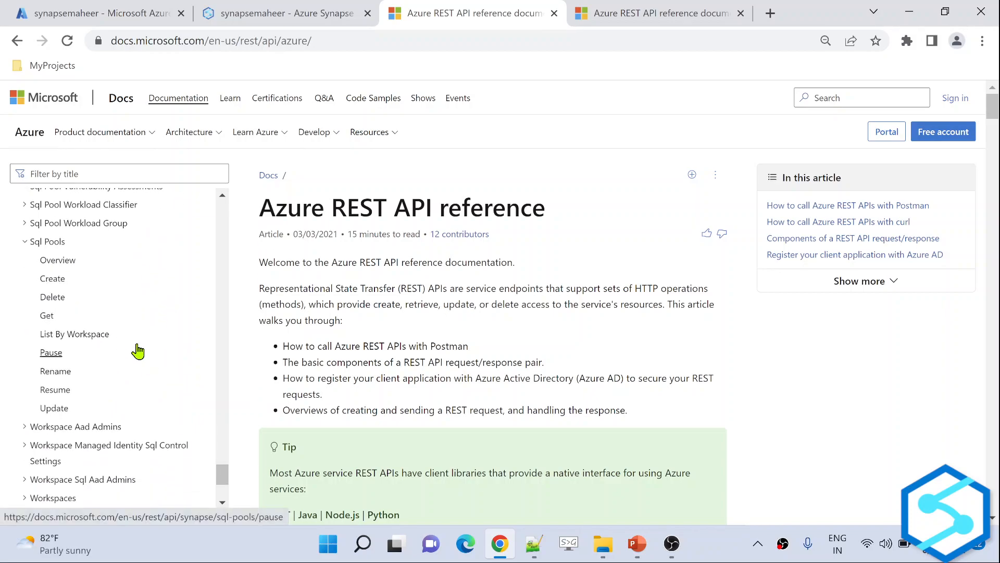
{"action": "left_click", "coordinate": [91, 334]}
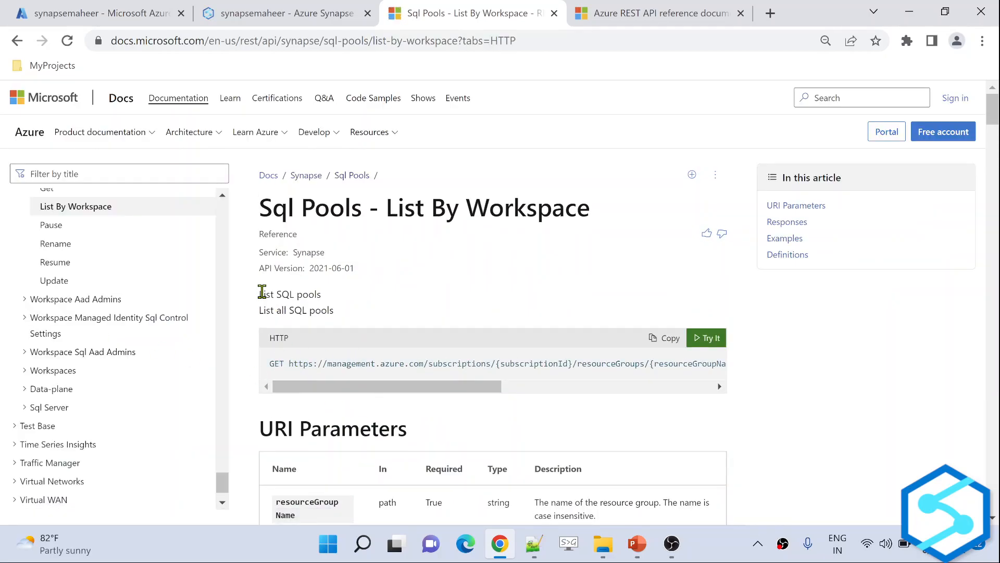
Copy the List By Workspace GET request URL and launch Notepad from the Run prompt.
{"action": "left_click_drag", "start_coordinate": [262, 292], "coordinate": [339, 301]}
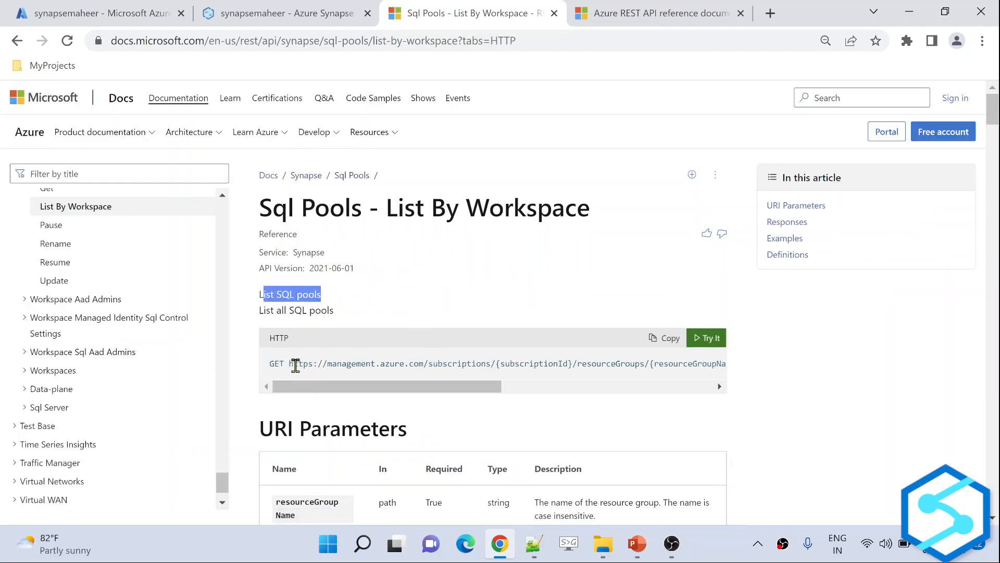
{"action": "left_click", "coordinate": [275, 363]}
{"action": "key", "text": "ctrl+a"}
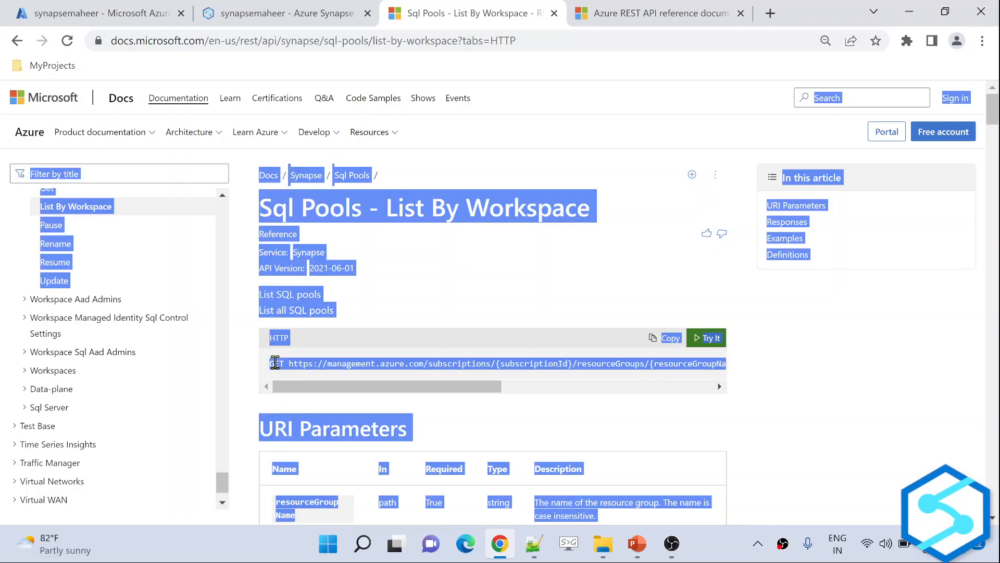
{"action": "left_click", "coordinate": [327, 363]}
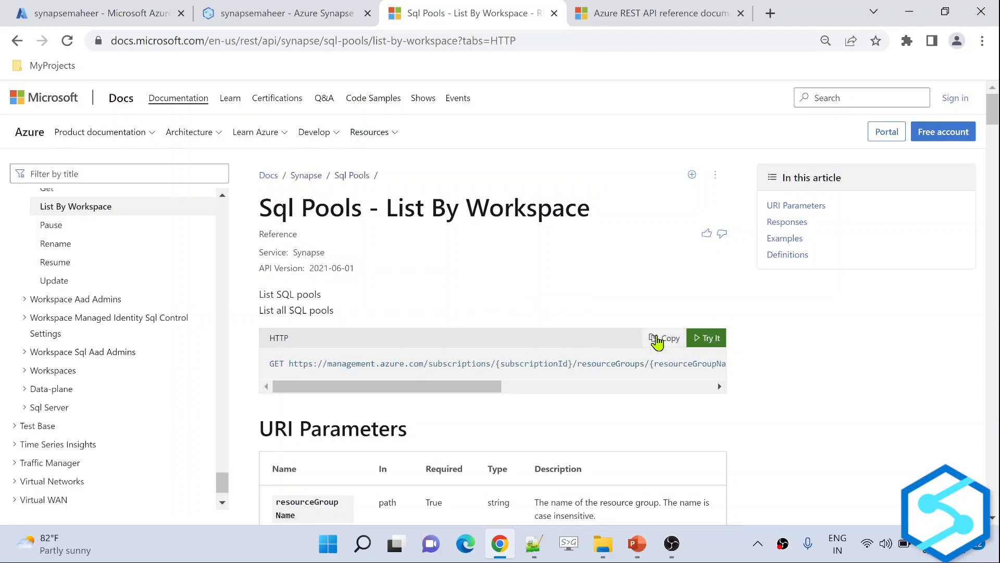
{"action": "left_click", "coordinate": [657, 339]}
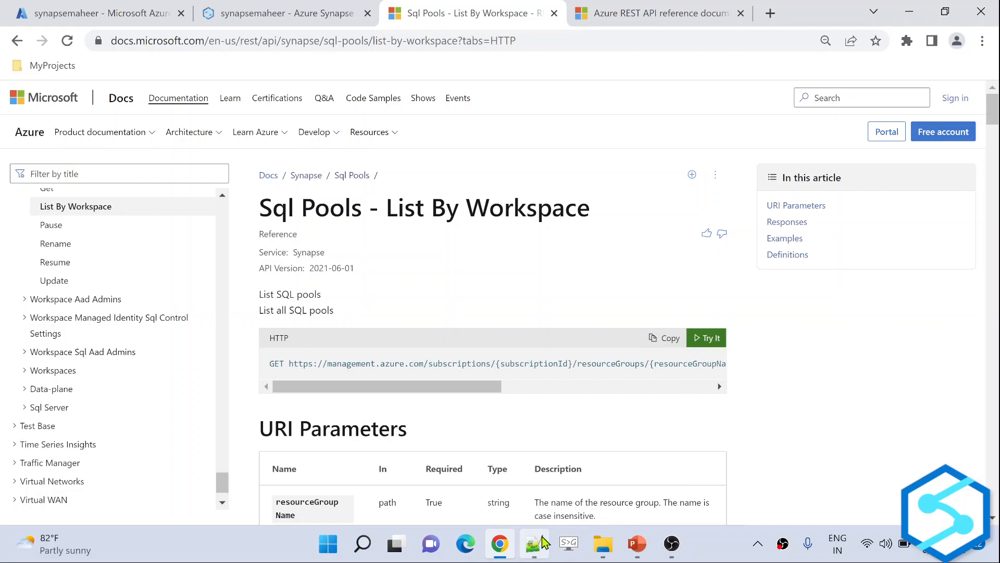
{"action": "key", "text": "super+r"}
{"action": "key", "text": "Return"}
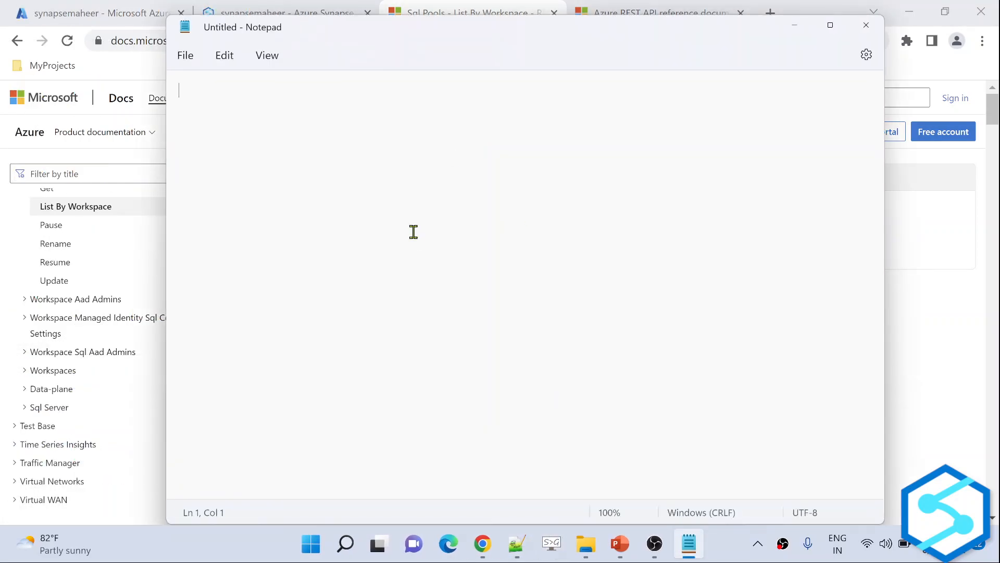
Paste the GET request into Notepad and highlight its {subscriptionId}, {resourceGroupName} and {workspaceName} placeholders.
{"action": "key", "text": "ctrl+v"}
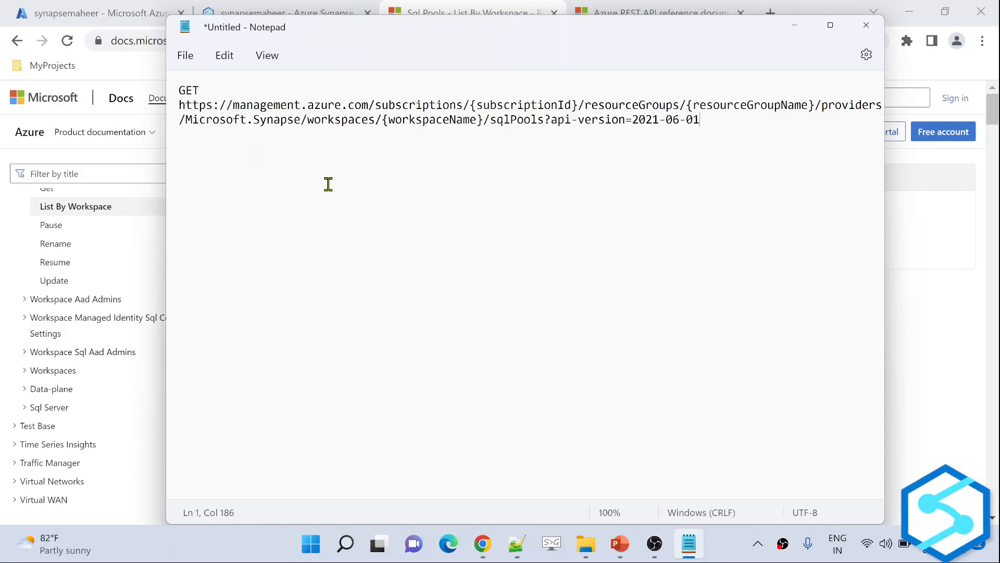
{"action": "left_click_drag", "start_coordinate": [184, 104], "coordinate": [686, 125]}
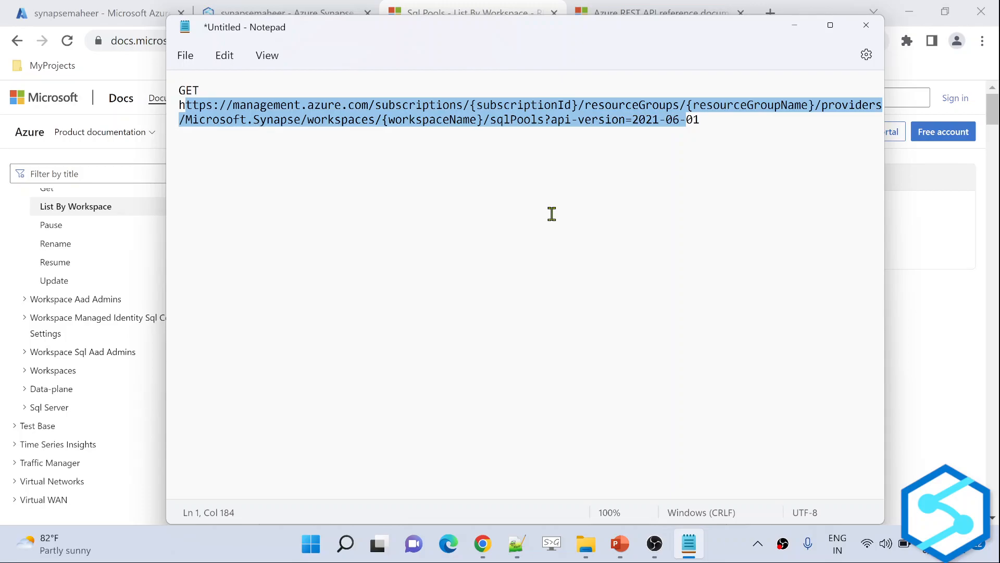
{"action": "left_click", "coordinate": [464, 205]}
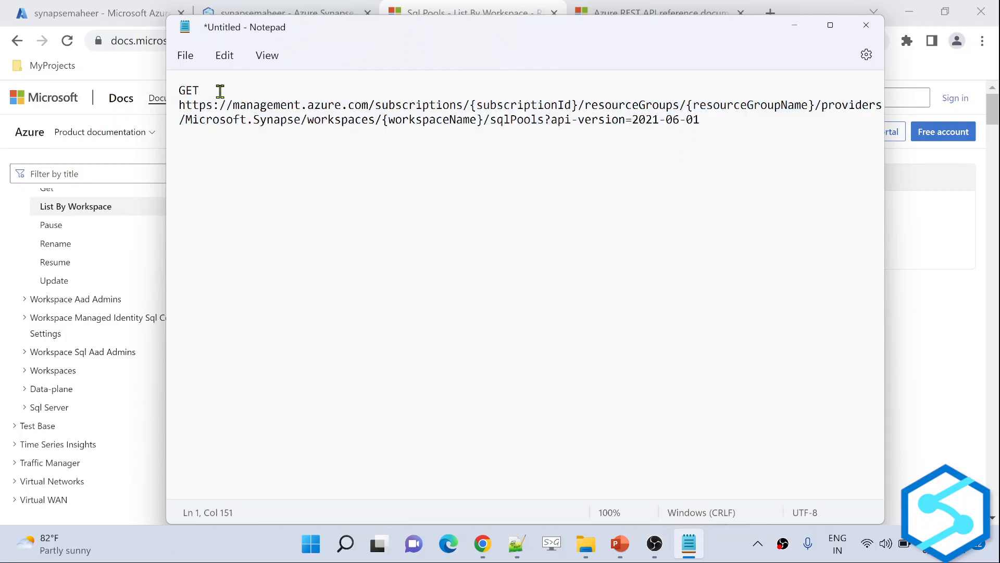
{"action": "left_click_drag", "start_coordinate": [220, 93], "coordinate": [165, 84]}
{"action": "left_click", "coordinate": [552, 240]}
{"action": "left_click_drag", "start_coordinate": [469, 104], "coordinate": [579, 104]}
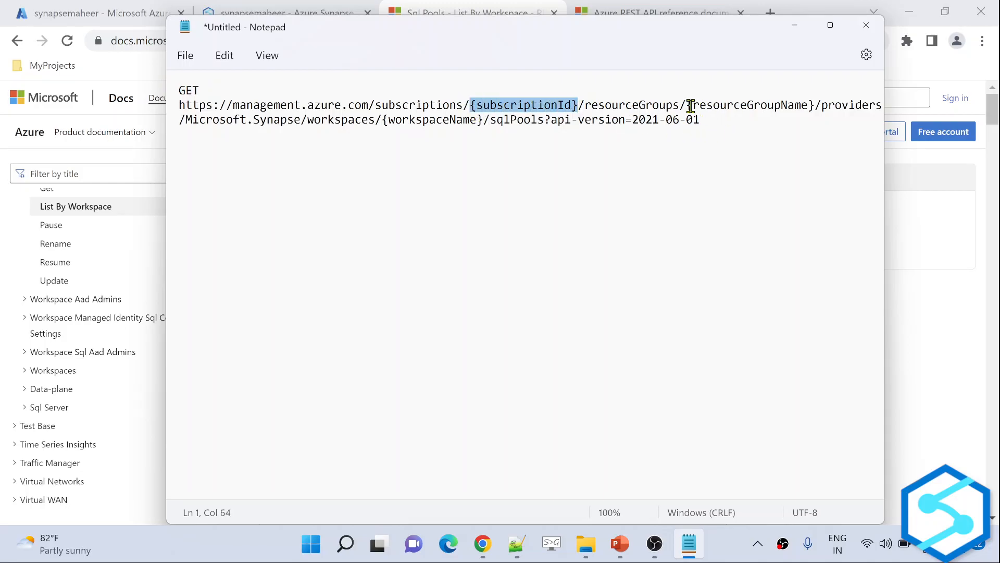
{"action": "left_click_drag", "start_coordinate": [686, 105], "coordinate": [815, 105]}
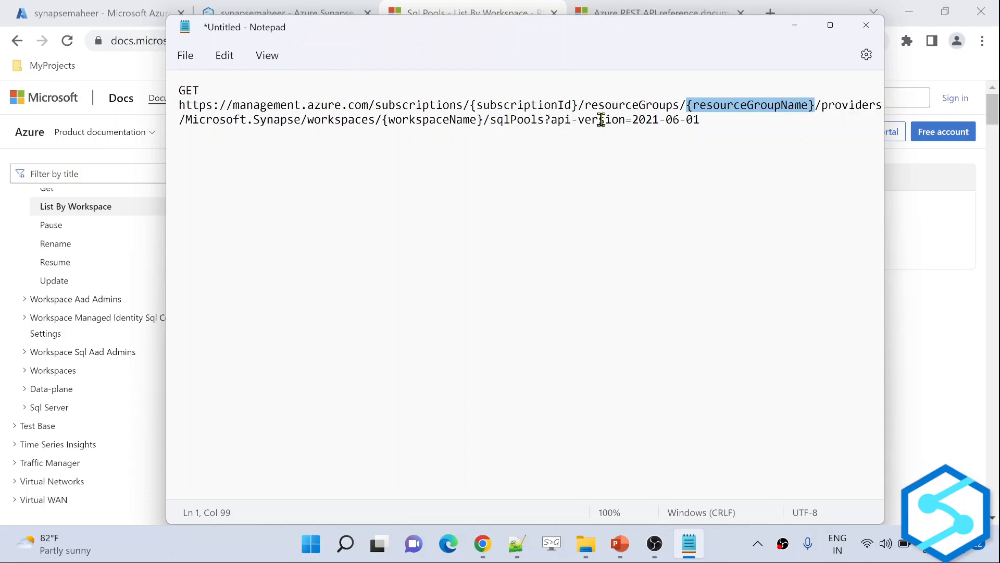
{"action": "left_click_drag", "start_coordinate": [386, 120], "coordinate": [481, 123]}
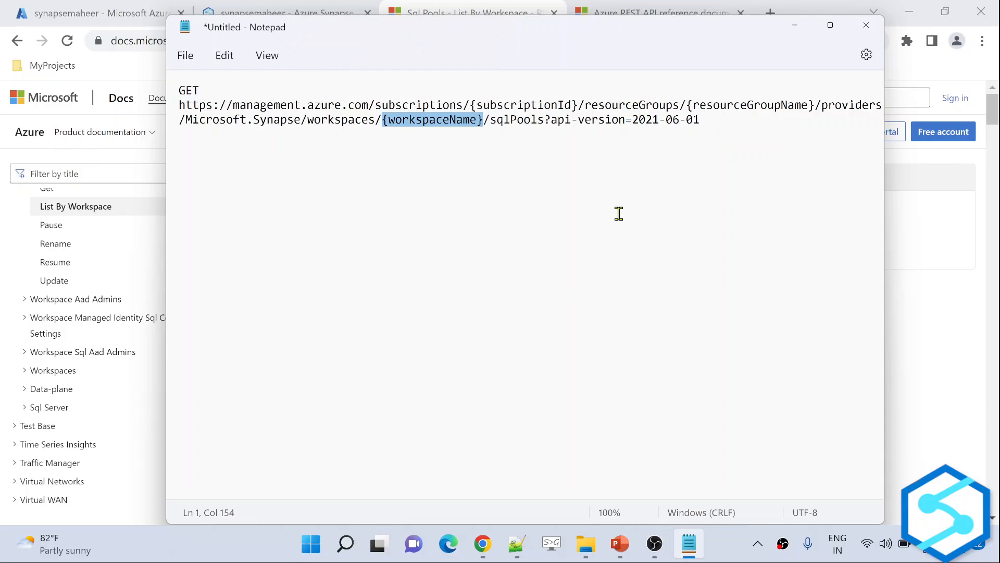
Copy the workspace's Subscription ID from the portal and paste it over {subscriptionId}.
{"action": "left_click", "coordinate": [91, 18]}
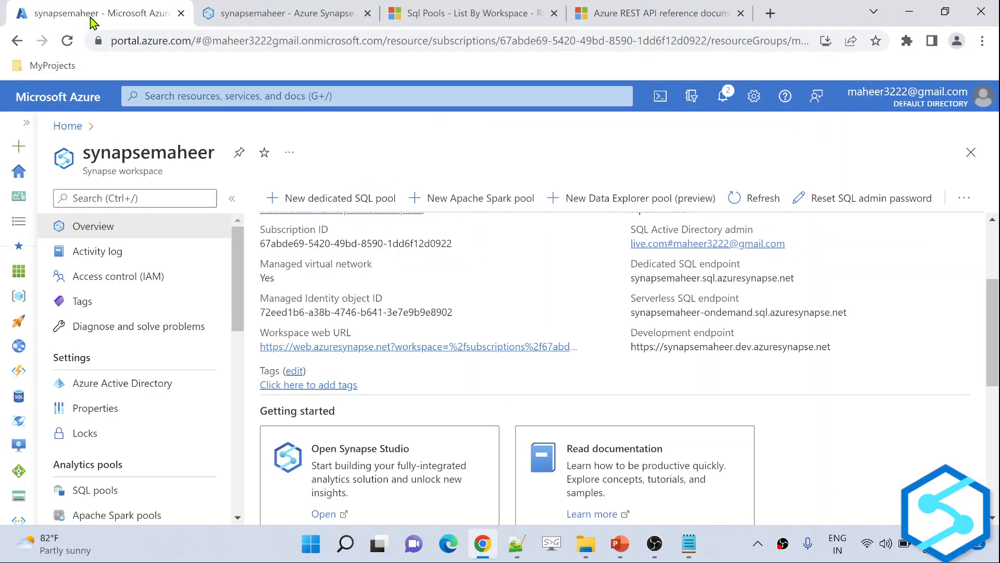
{"action": "key", "text": "F11"}
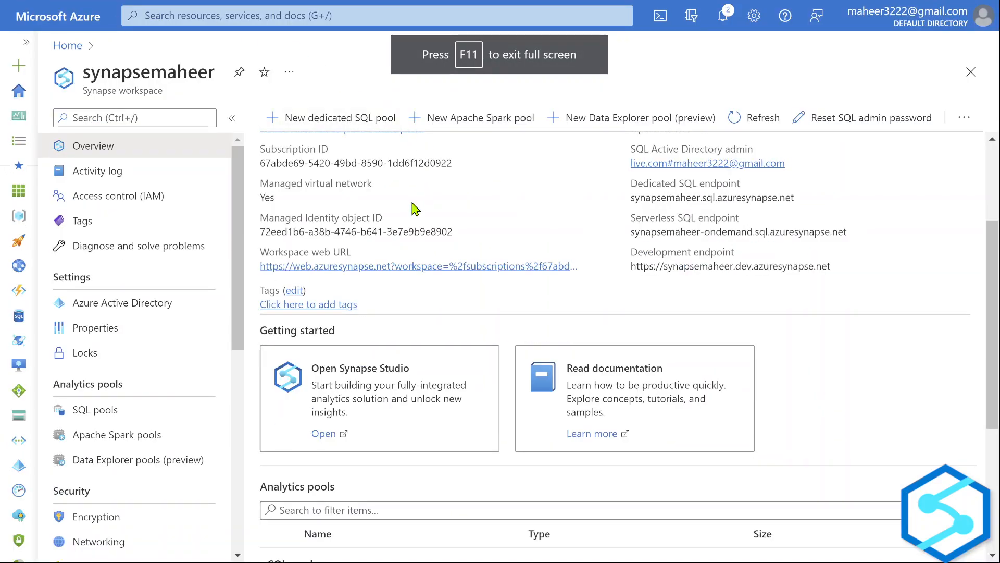
{"action": "scroll", "coordinate": [483, 196], "scroll_direction": "up", "scroll_amount": 2}
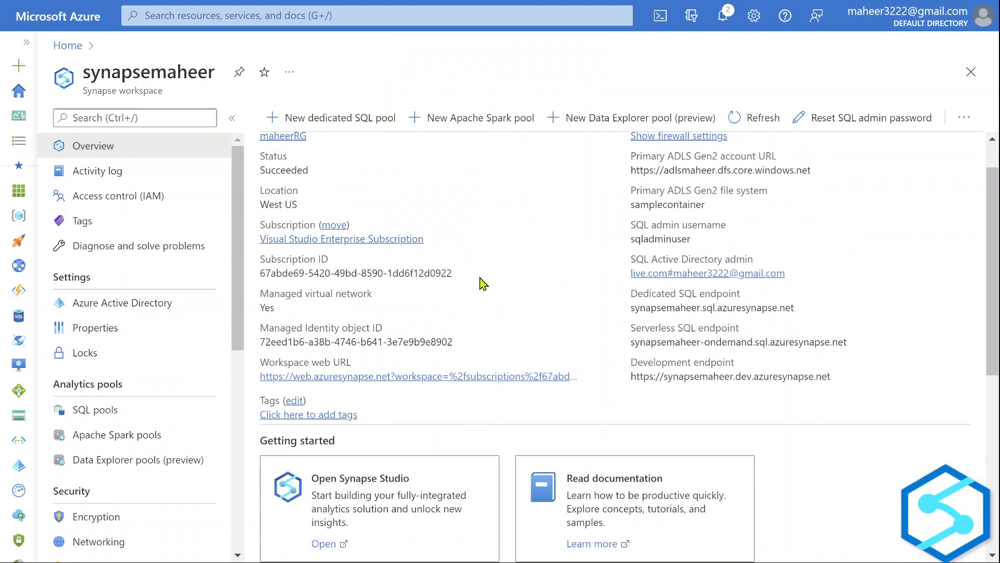
{"action": "left_click", "coordinate": [461, 273]}
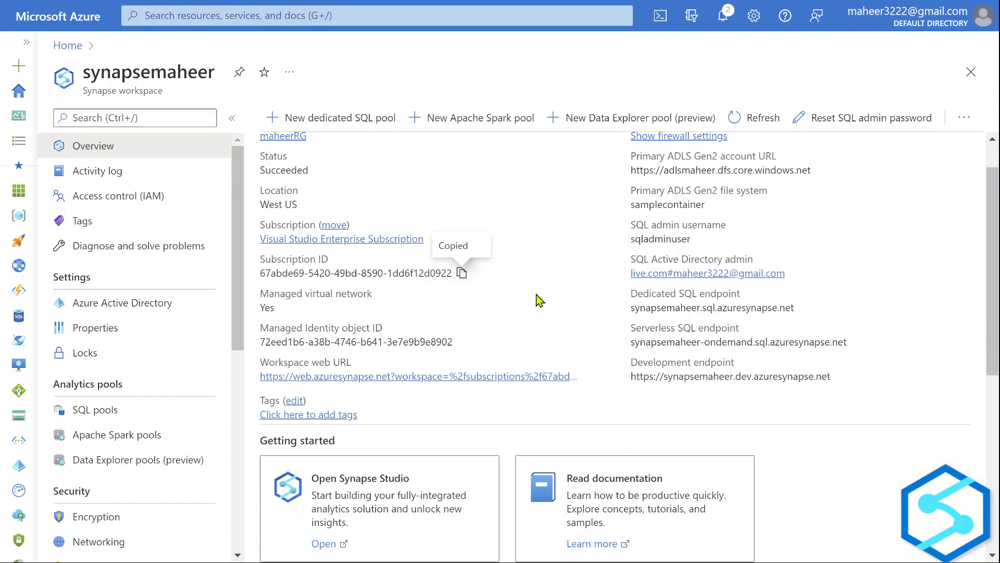
{"action": "key", "text": "alt+Tab"}
{"action": "left_click_drag", "start_coordinate": [471, 106], "coordinate": [578, 112]}
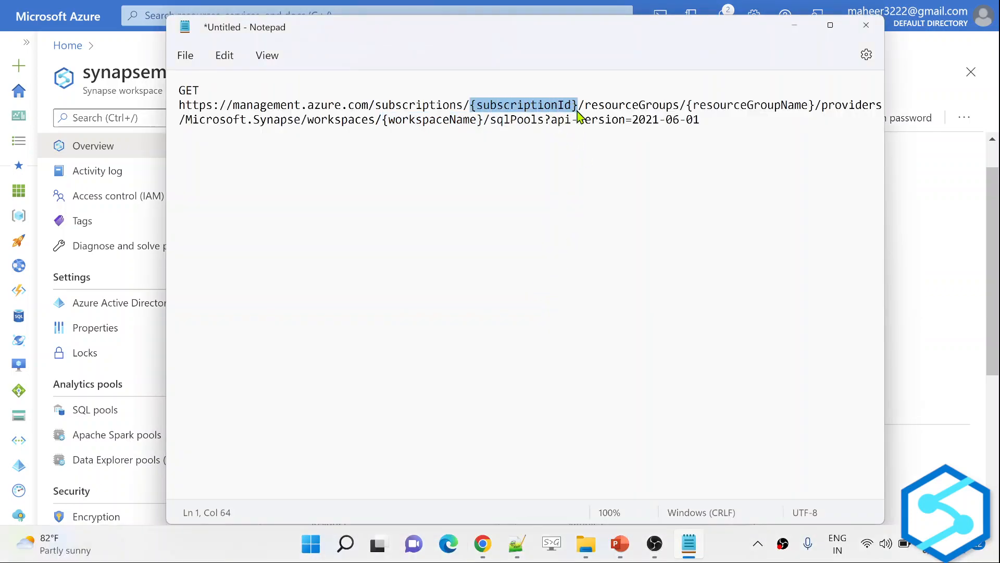
{"action": "key", "text": "ctrl+v"}
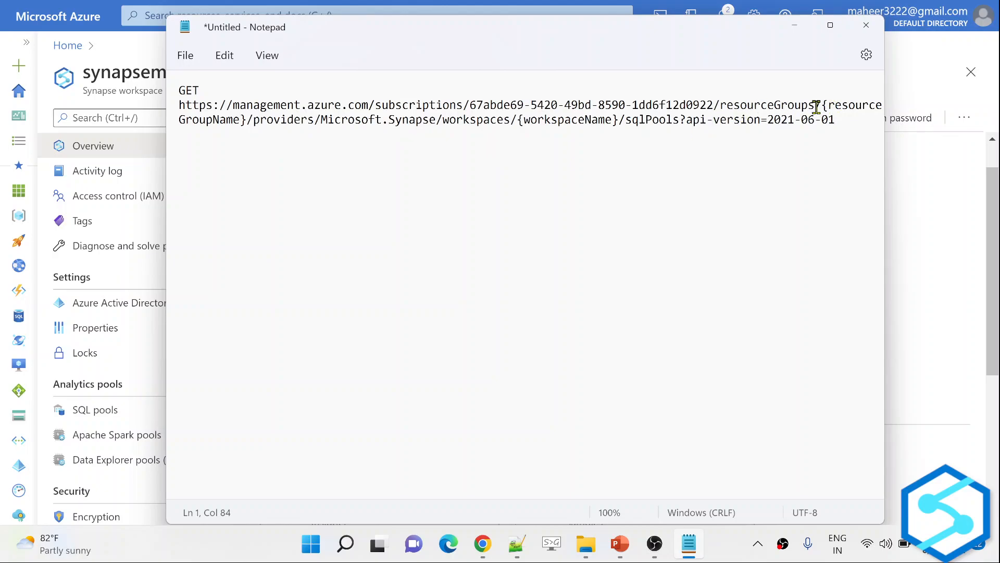
Replace {resourceGroupName} in the URL with the copied resource group name maheerRG.
{"action": "key", "text": "alt+Tab"}
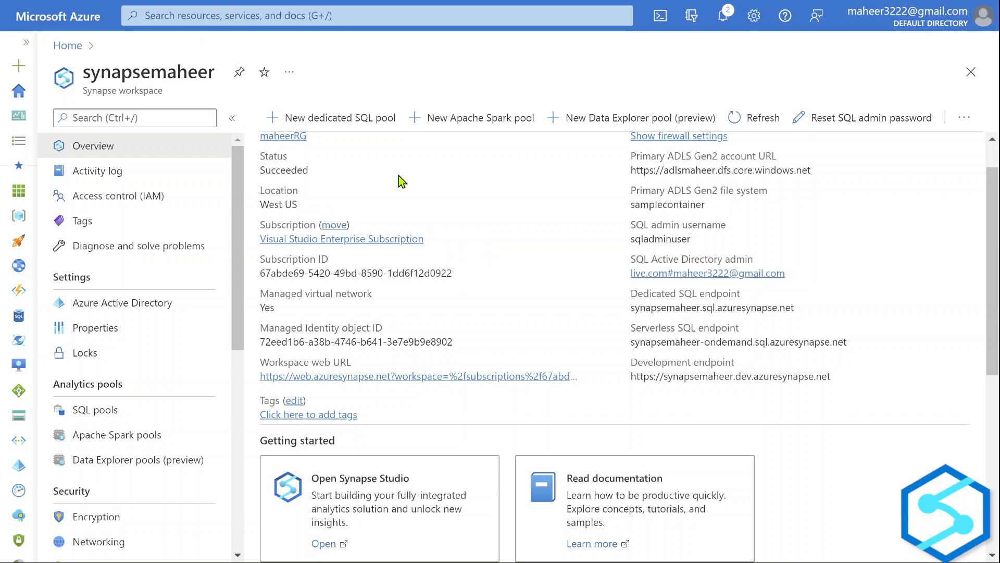
{"action": "scroll", "coordinate": [397, 179], "scroll_direction": "up", "scroll_amount": 1}
{"action": "left_click", "coordinate": [316, 181]}
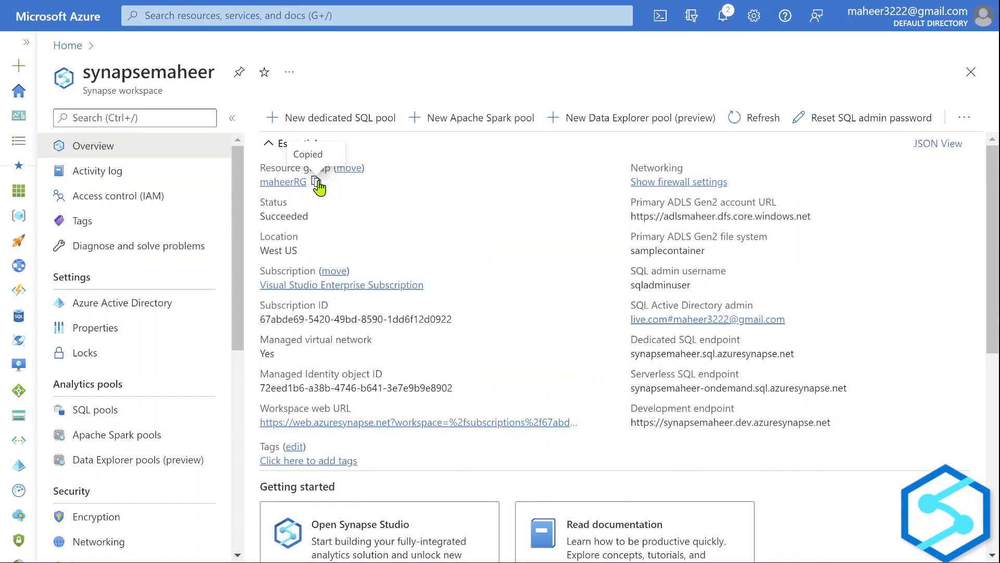
{"action": "key", "text": "alt+Tab"}
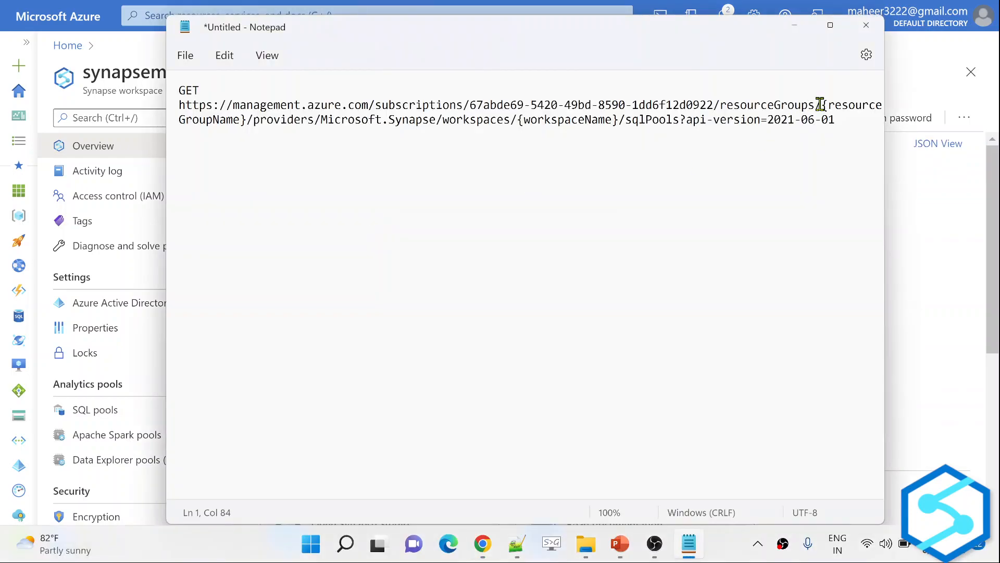
{"action": "left_click_drag", "start_coordinate": [822, 106], "coordinate": [246, 121]}
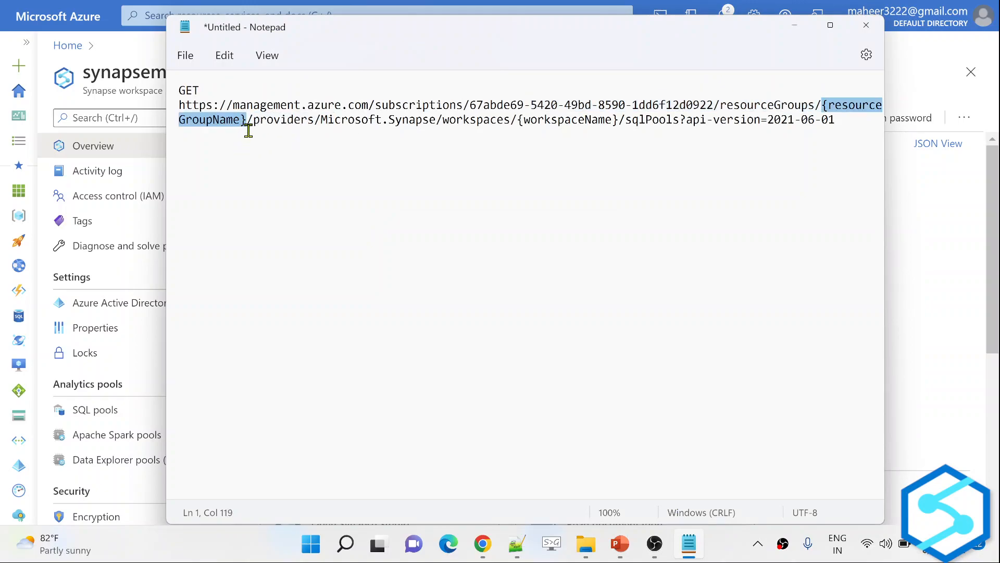
{"action": "key", "text": "ctrl+v"}
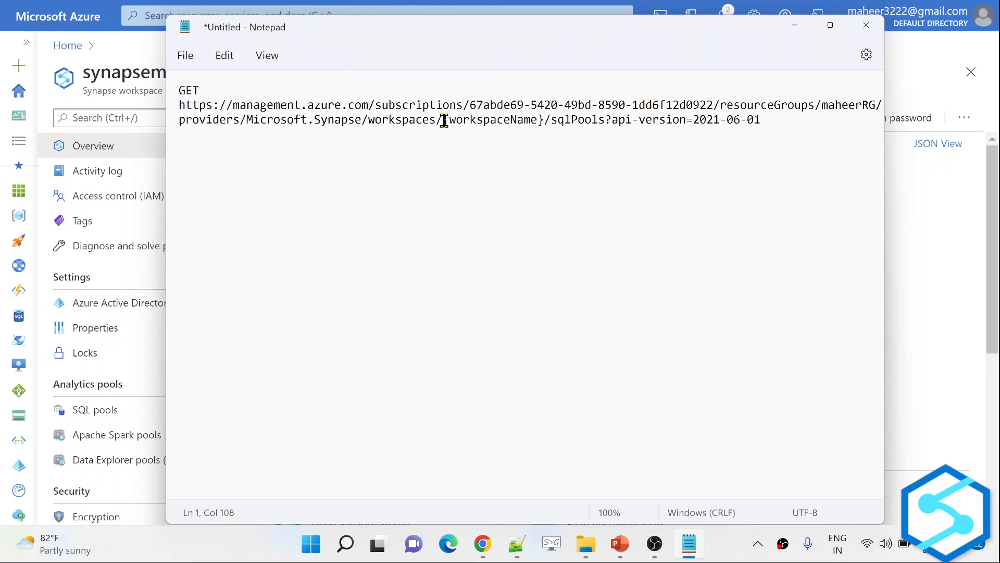
Replace {workspaceName} with synapsemaheer and copy the complete request URL.
{"action": "left_click_drag", "start_coordinate": [444, 121], "coordinate": [542, 121]}
{"action": "key", "text": "alt+Tab"}
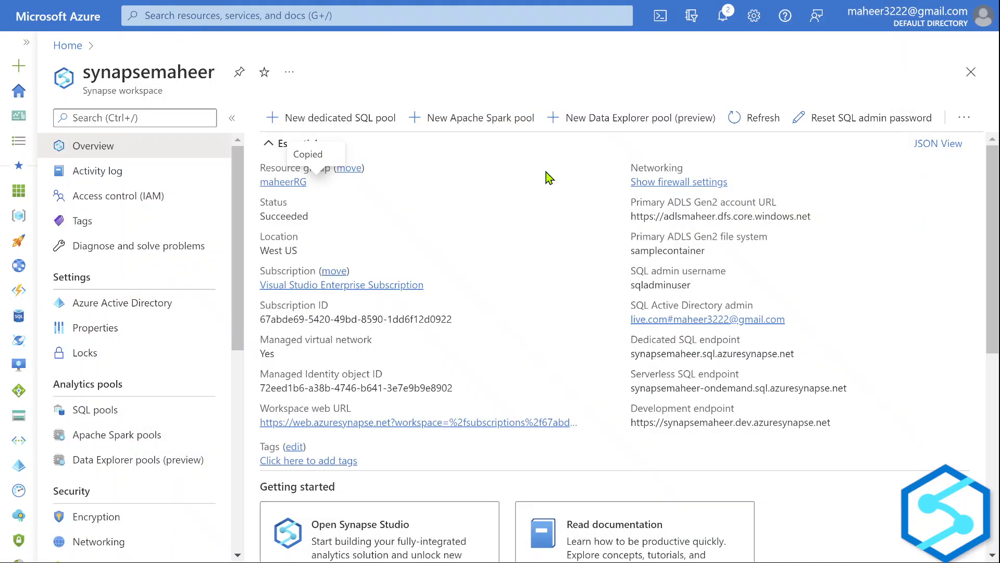
{"action": "double_click", "coordinate": [171, 68]}
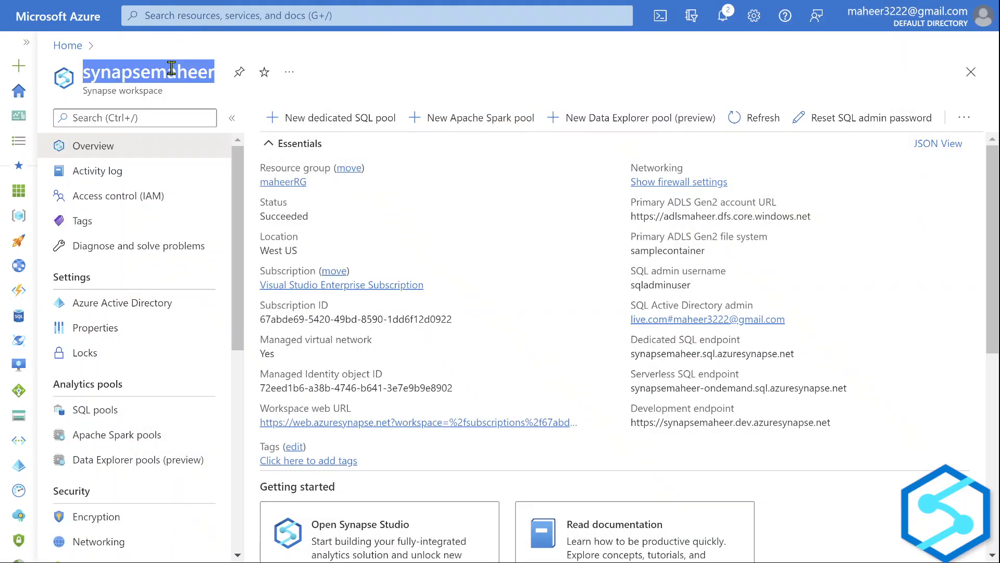
{"action": "left_click", "coordinate": [689, 543]}
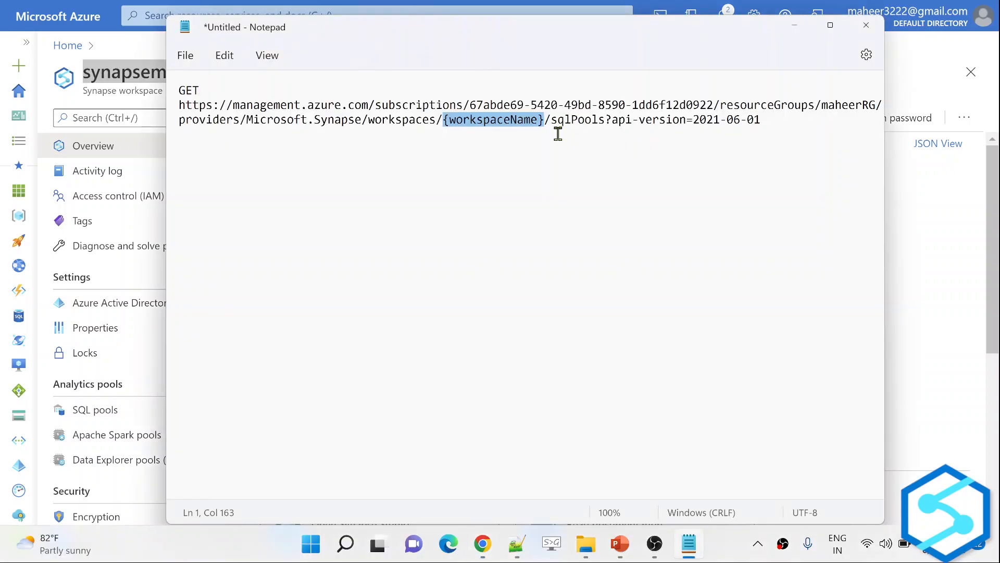
{"action": "key", "text": "ctrl+v"}
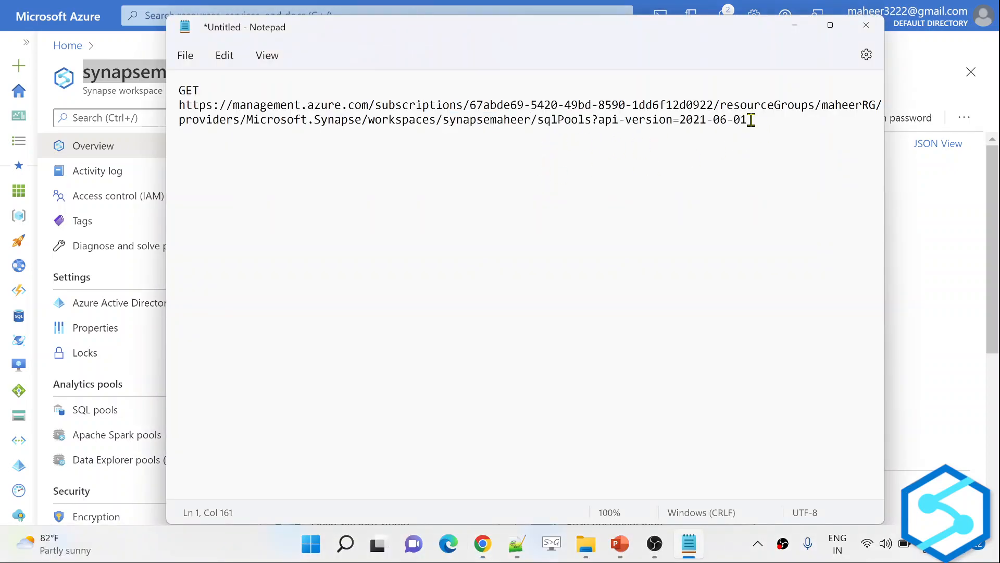
{"action": "left_click_drag", "start_coordinate": [748, 120], "coordinate": [179, 100]}
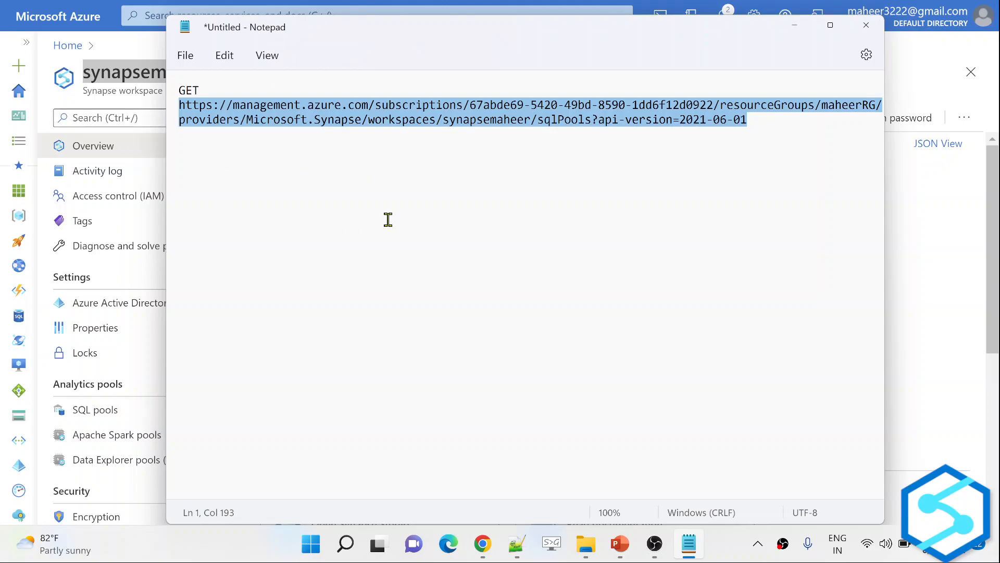
{"action": "key", "text": "alt+Tab"}
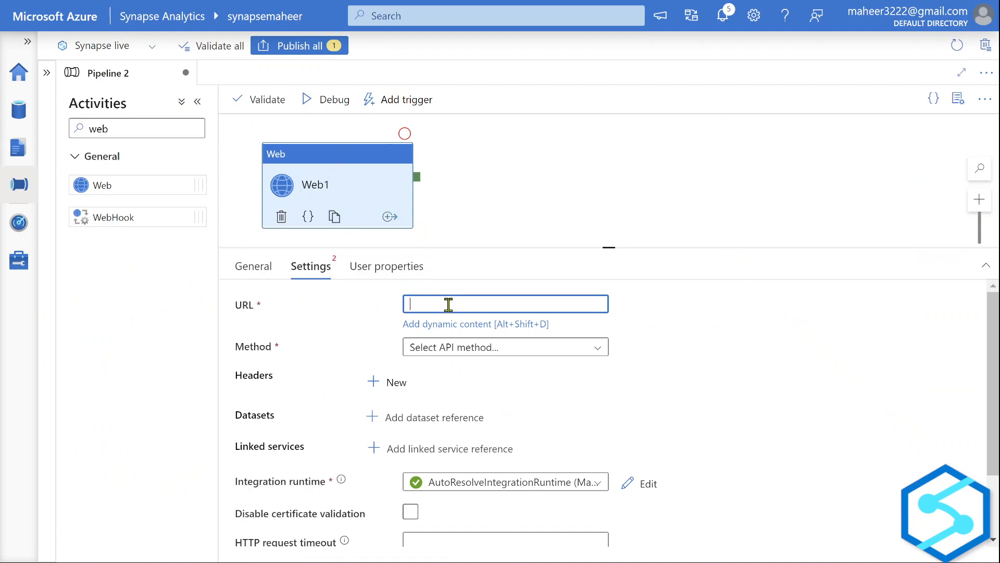
Paste the sqlPools request URL into Web1's URL field and set the method to GET.
{"action": "key", "text": "ctrl+v"}
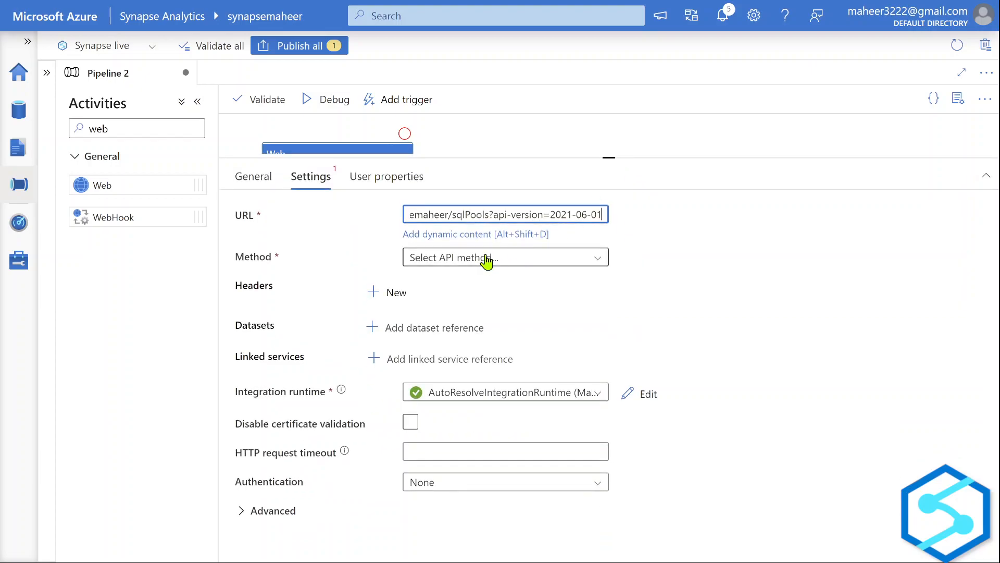
{"action": "left_click", "coordinate": [484, 252]}
{"action": "left_click", "coordinate": [457, 253]}
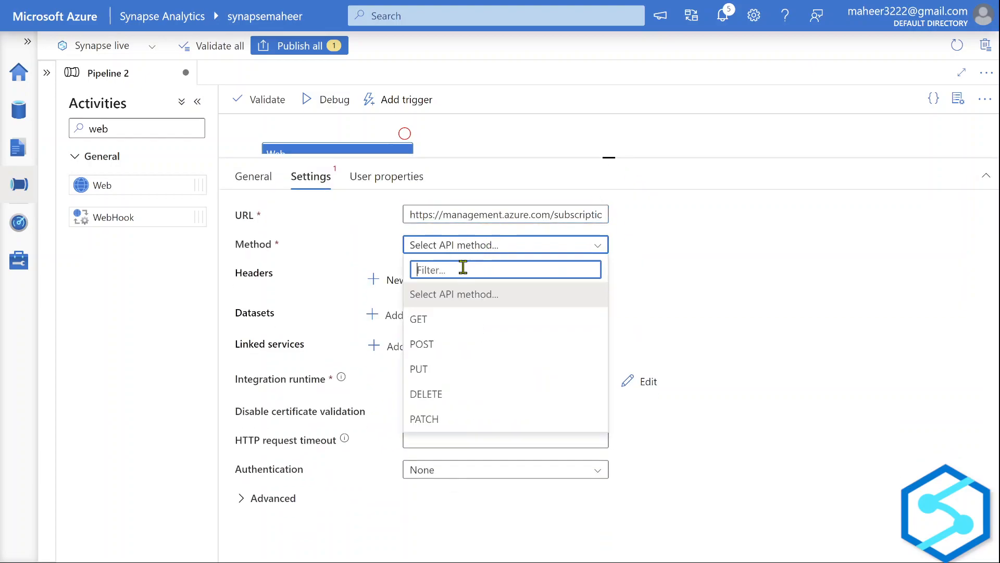
{"action": "left_click", "coordinate": [439, 322]}
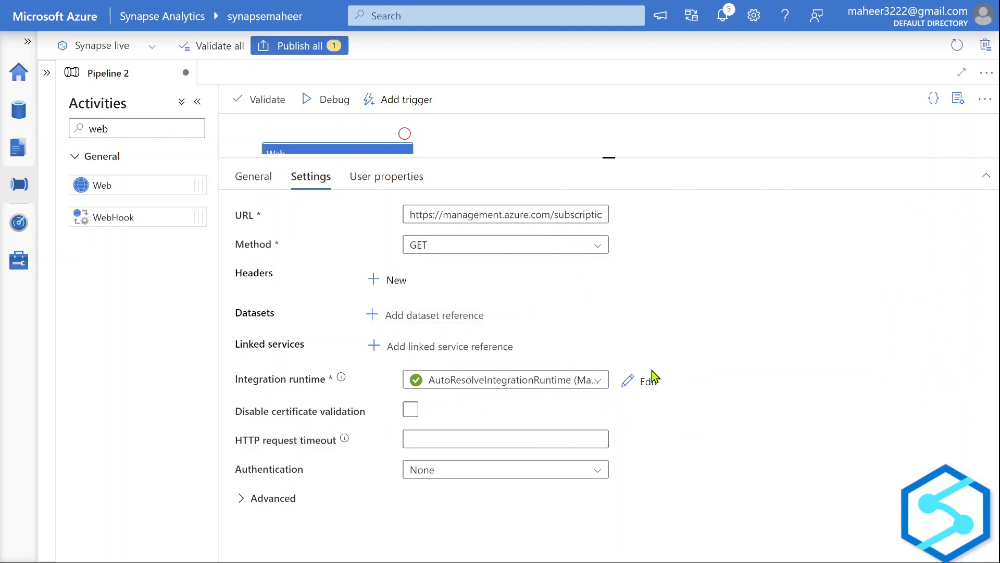
Set Web1's authentication to System Assigned Managed Identity and resize the settings area.
{"action": "left_click", "coordinate": [555, 473]}
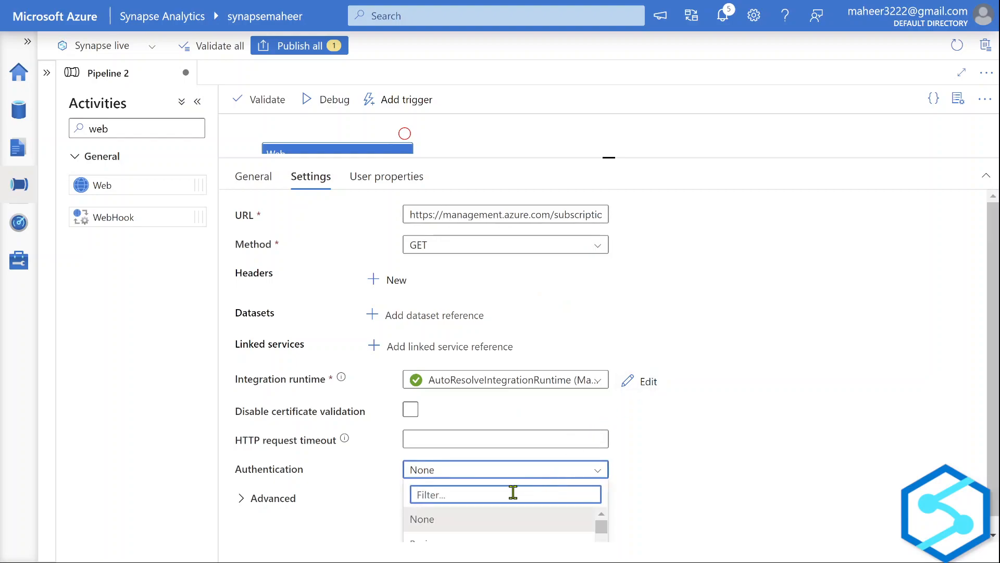
{"action": "scroll", "coordinate": [514, 500], "scroll_direction": "down", "scroll_amount": 3}
{"action": "scroll", "coordinate": [515, 529], "scroll_direction": "up", "scroll_amount": 1}
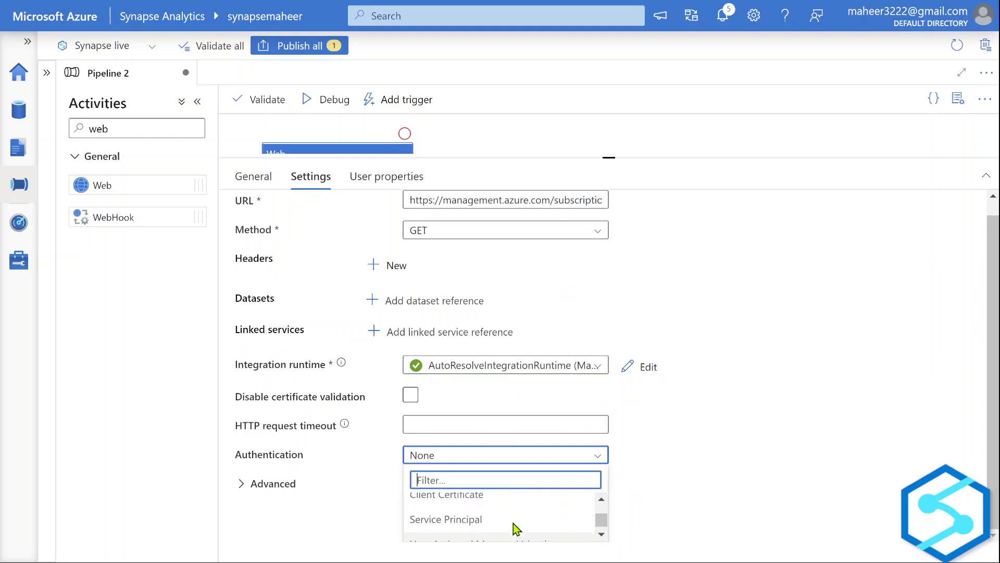
{"action": "scroll", "coordinate": [514, 529], "scroll_direction": "up", "scroll_amount": 1}
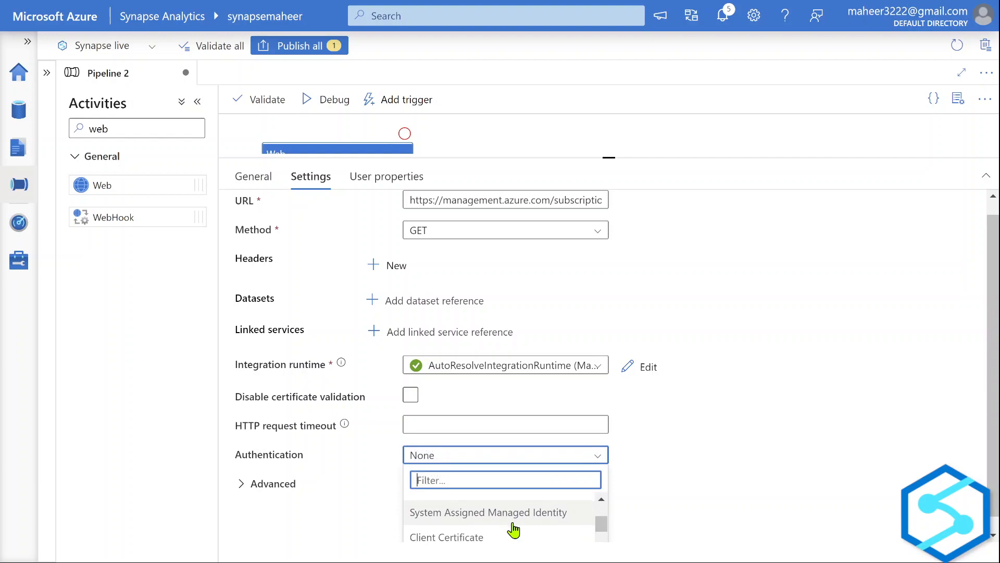
{"action": "scroll", "coordinate": [514, 528], "scroll_direction": "down", "scroll_amount": 1}
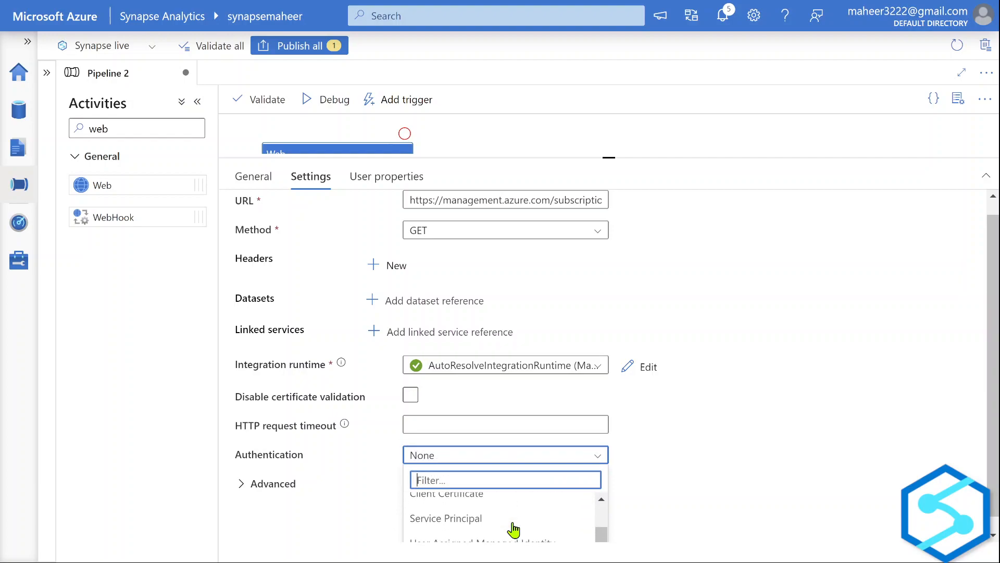
{"action": "scroll", "coordinate": [514, 529], "scroll_direction": "up", "scroll_amount": 1}
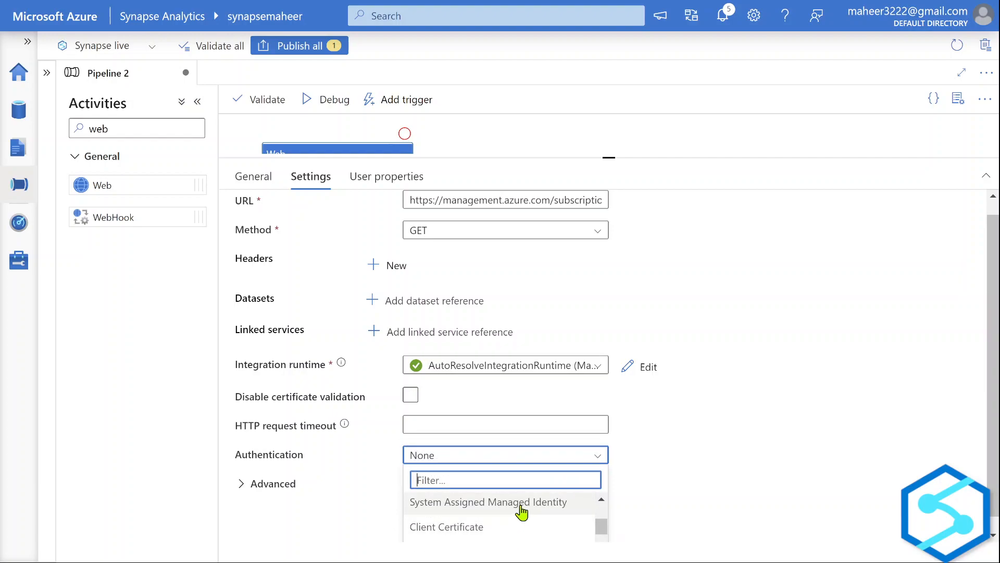
{"action": "left_click", "coordinate": [521, 503]}
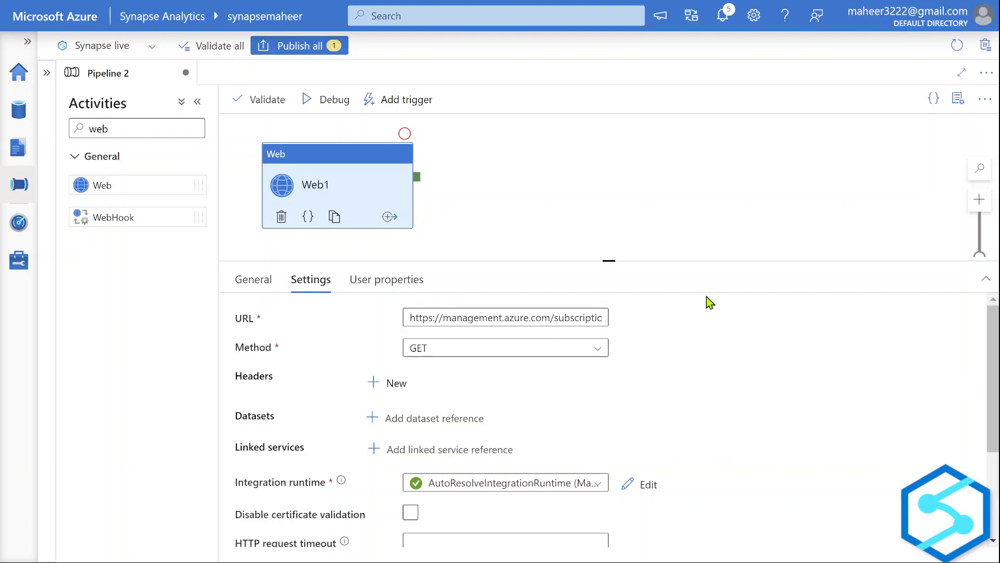
{"action": "left_click_drag", "start_coordinate": [636, 262], "coordinate": [636, 193]}
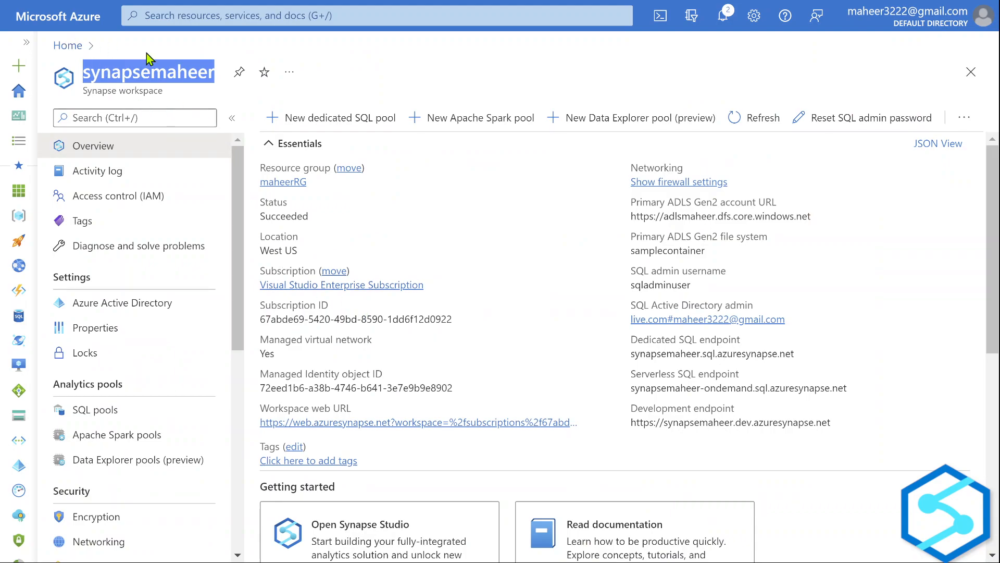
Open the workspace's Access control (IAM) page and start a Contributor role assignment.
{"action": "left_click", "coordinate": [163, 77]}
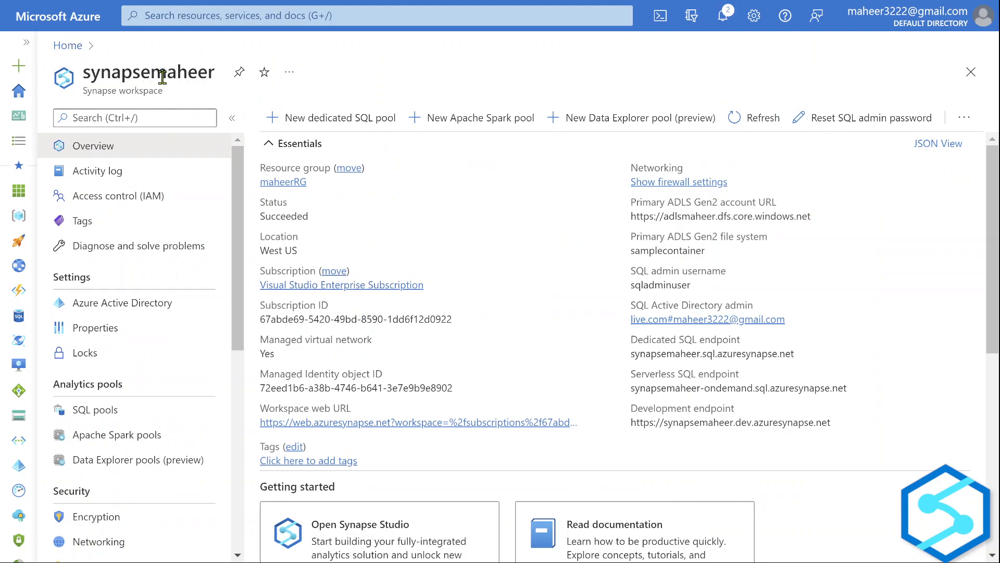
{"action": "left_click", "coordinate": [123, 204]}
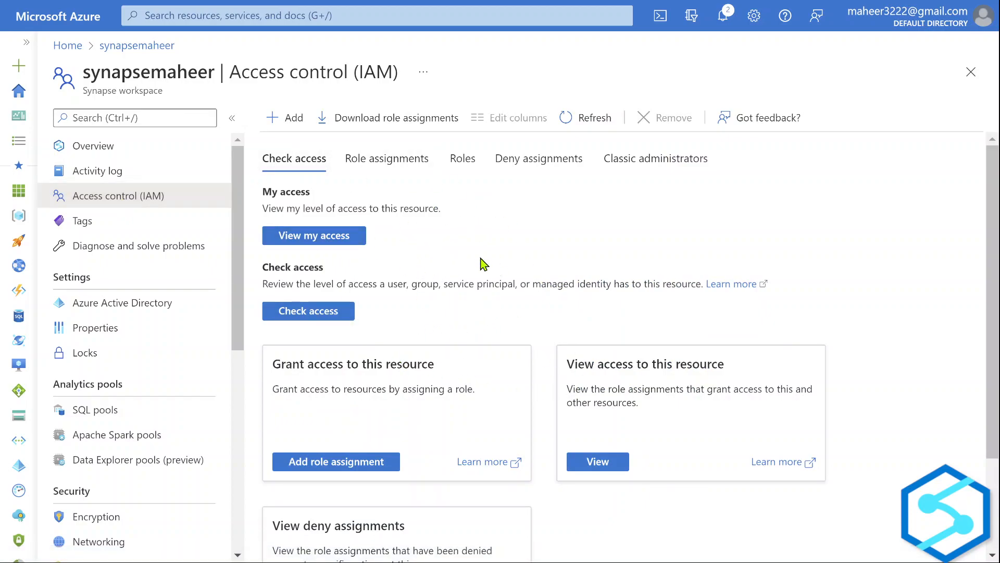
{"action": "scroll", "coordinate": [524, 280], "scroll_direction": "down", "scroll_amount": 1}
{"action": "scroll", "coordinate": [524, 281], "scroll_direction": "up", "scroll_amount": 1}
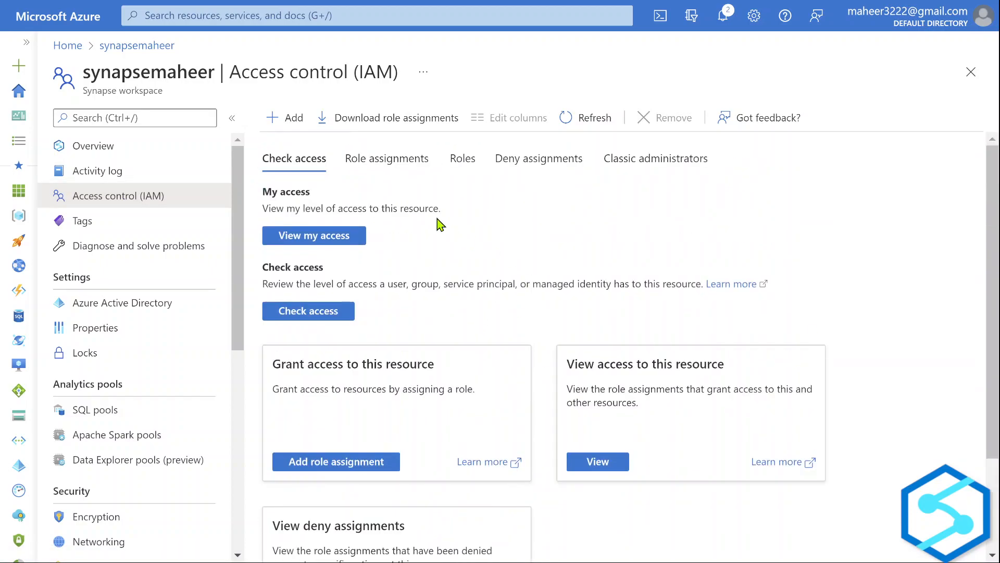
{"action": "left_click", "coordinate": [290, 119]}
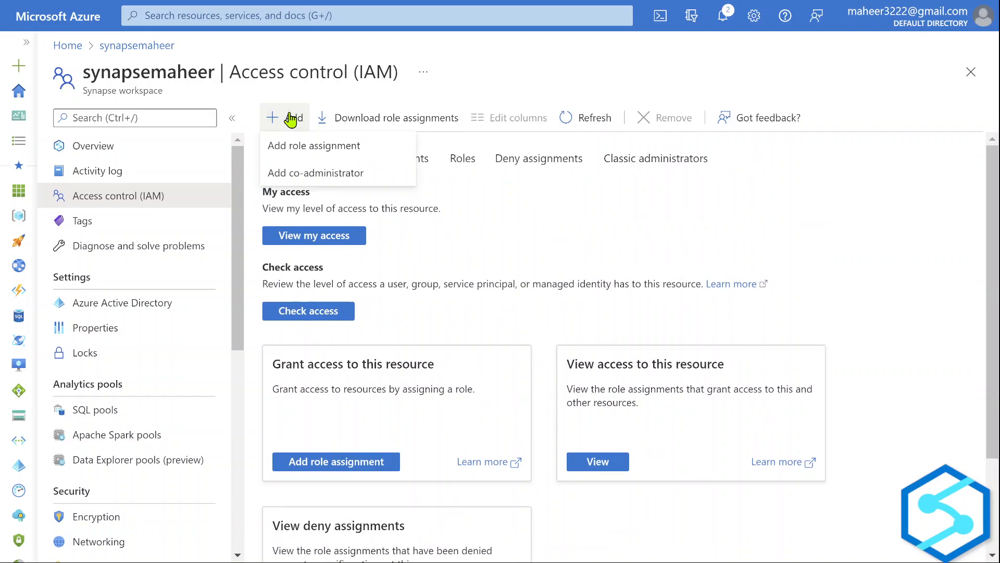
{"action": "left_click", "coordinate": [313, 146]}
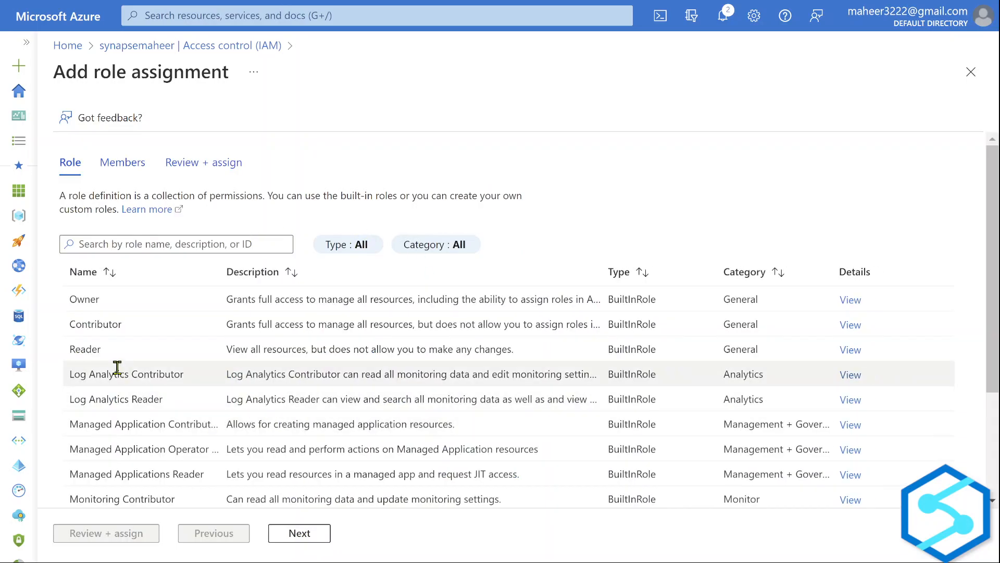
{"action": "left_click", "coordinate": [97, 324]}
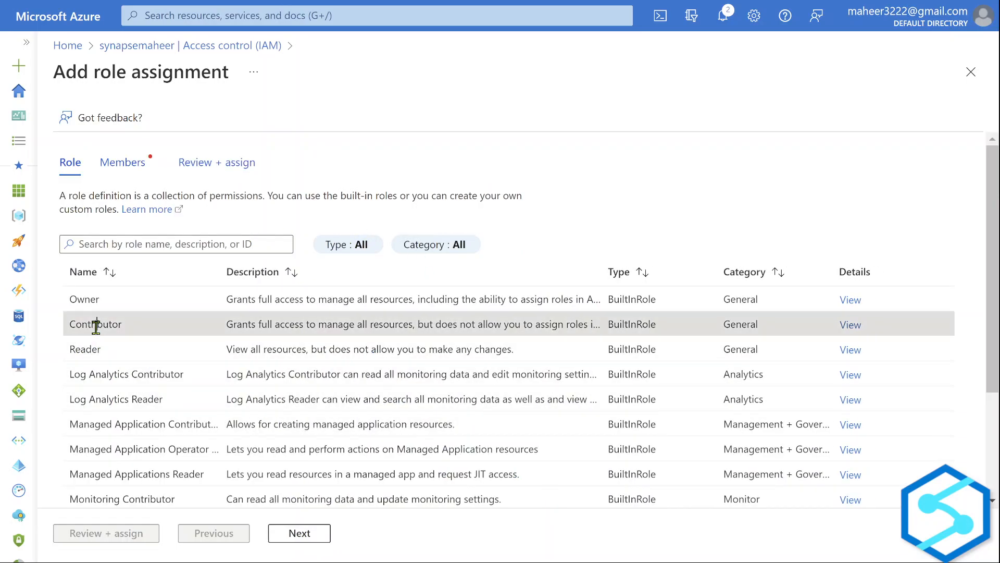
{"action": "left_click", "coordinate": [299, 535]}
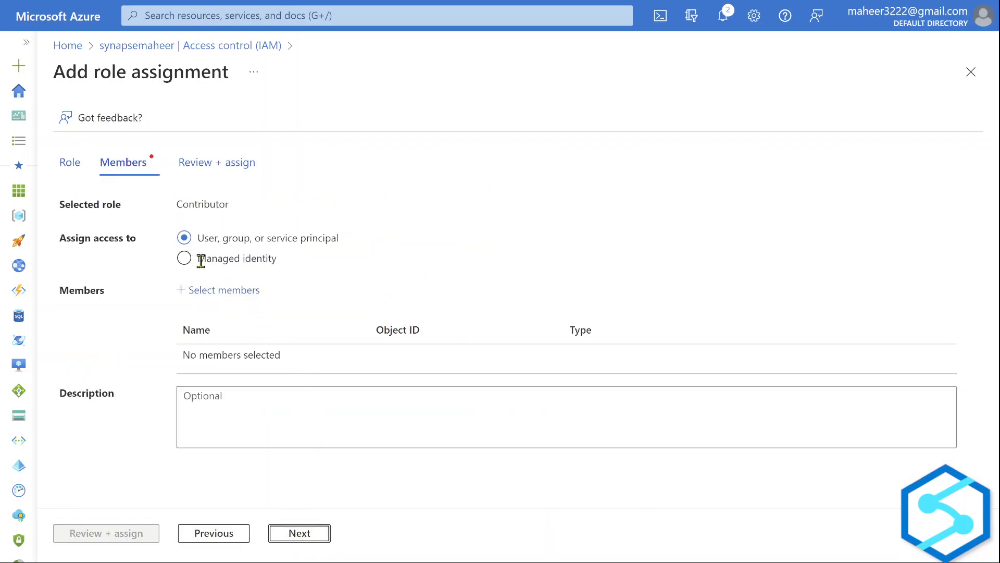
Pick synapsemaheer's Synapse workspace managed identity as member, then cancel the role assignment.
{"action": "left_click", "coordinate": [184, 258]}
{"action": "left_click", "coordinate": [233, 298]}
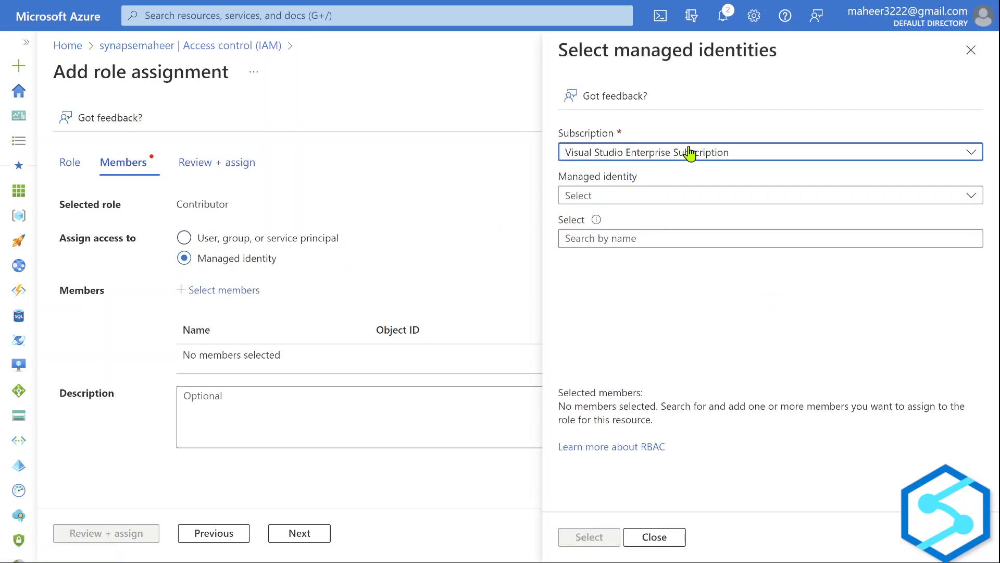
{"action": "left_click", "coordinate": [643, 195]}
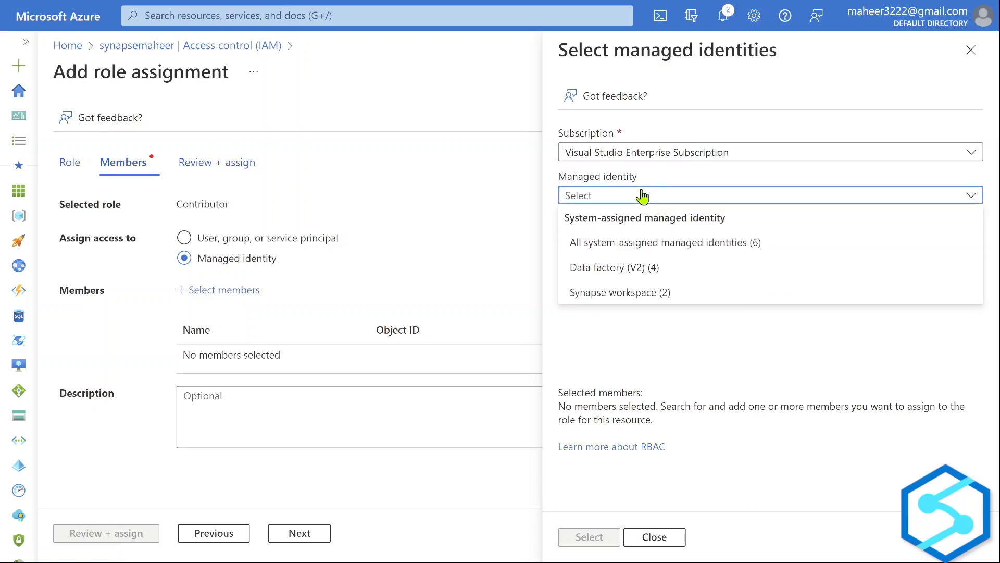
{"action": "left_click", "coordinate": [646, 290]}
{"action": "left_click", "coordinate": [634, 319]}
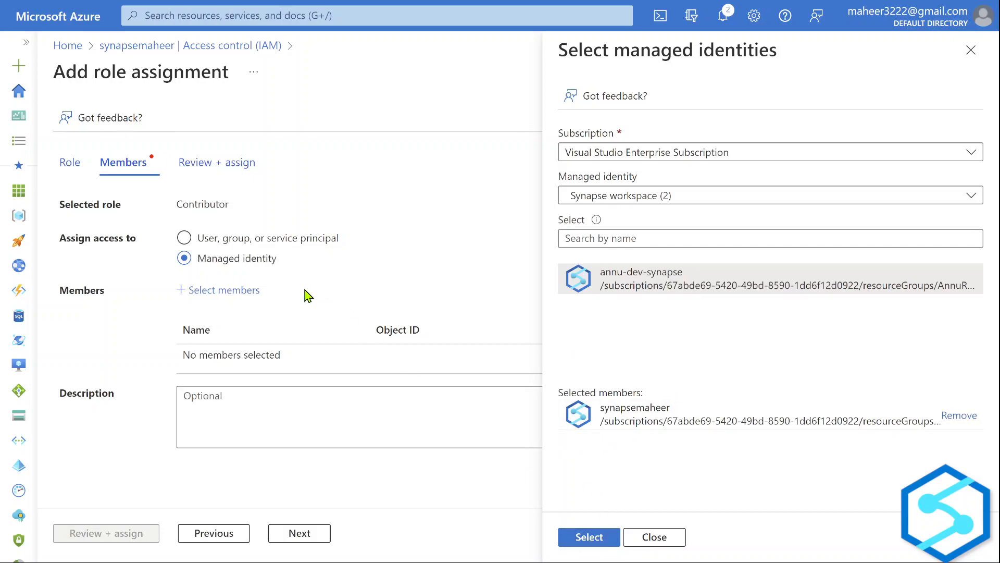
{"action": "left_click", "coordinate": [656, 535]}
{"action": "left_click", "coordinate": [228, 537]}
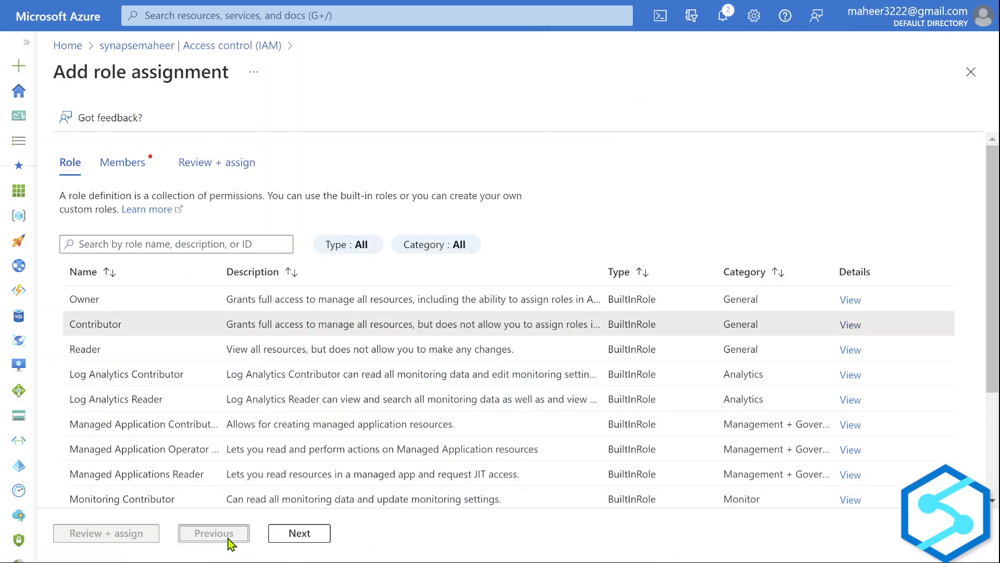
{"action": "left_click", "coordinate": [971, 71]}
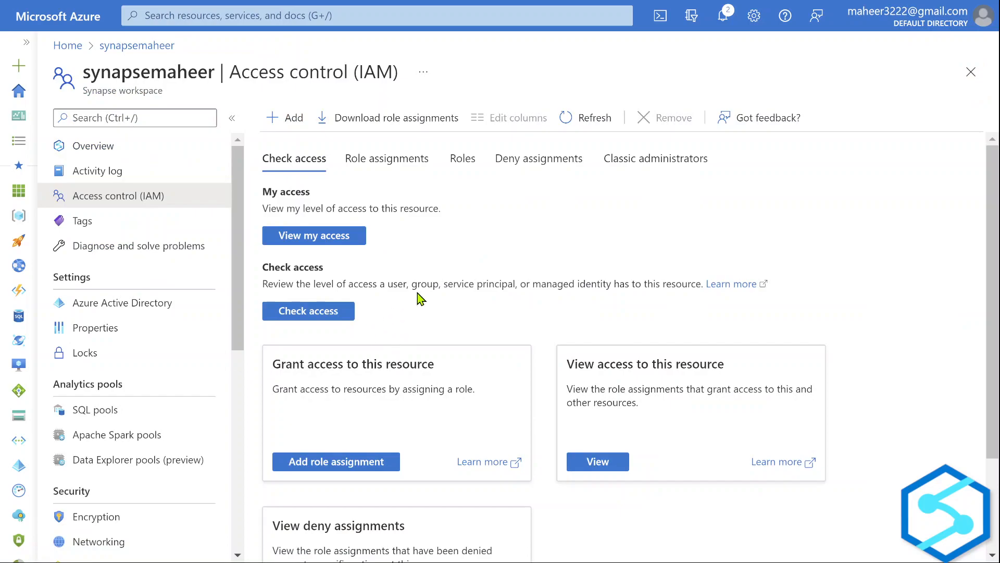
Check access for synapsemaheer's Synapse workspace managed identity, confirming its Contributor role.
{"action": "scroll", "coordinate": [401, 339], "scroll_direction": "down", "scroll_amount": 2}
{"action": "left_click", "coordinate": [308, 197]}
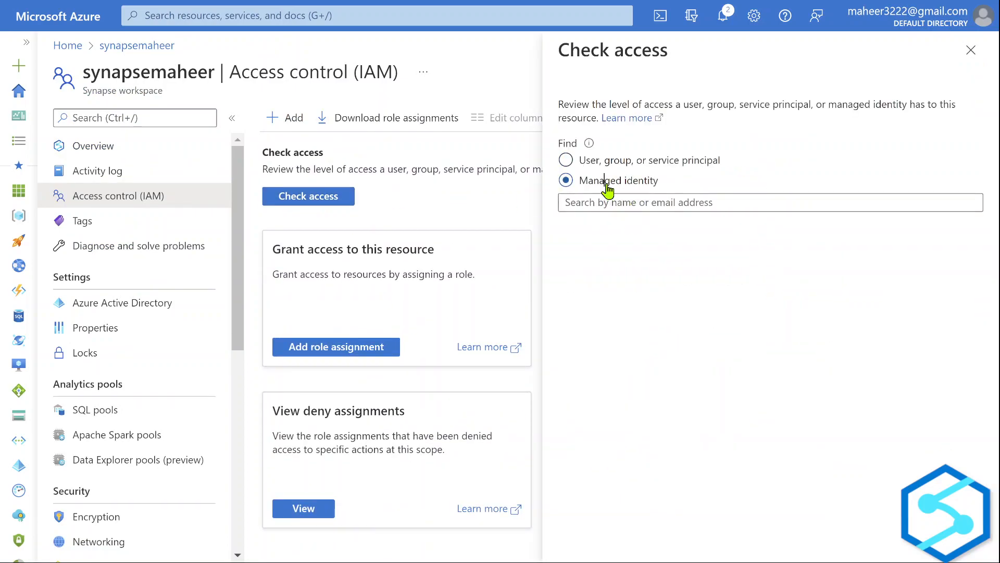
{"action": "left_click", "coordinate": [632, 271]}
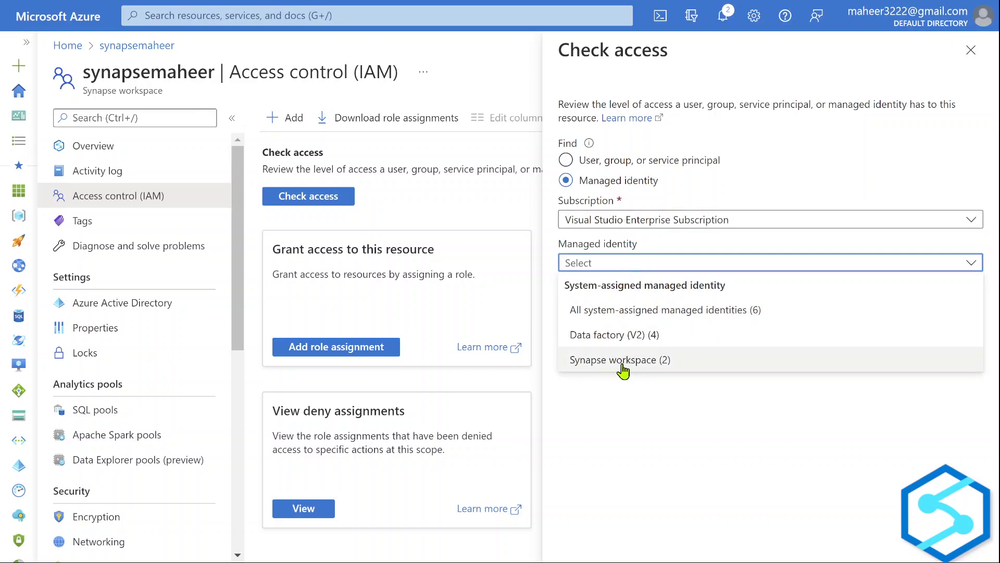
{"action": "left_click", "coordinate": [623, 365]}
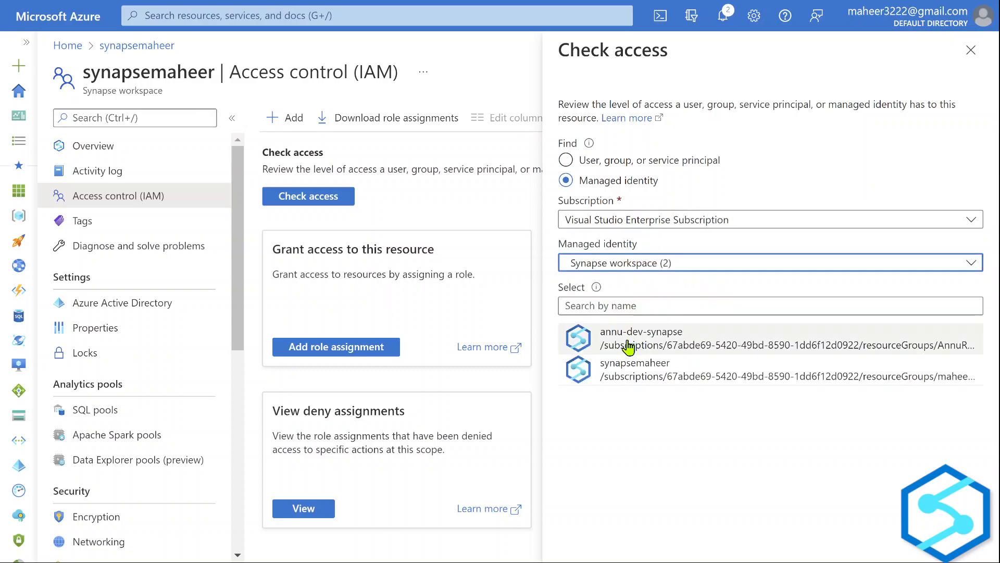
{"action": "left_click", "coordinate": [628, 376]}
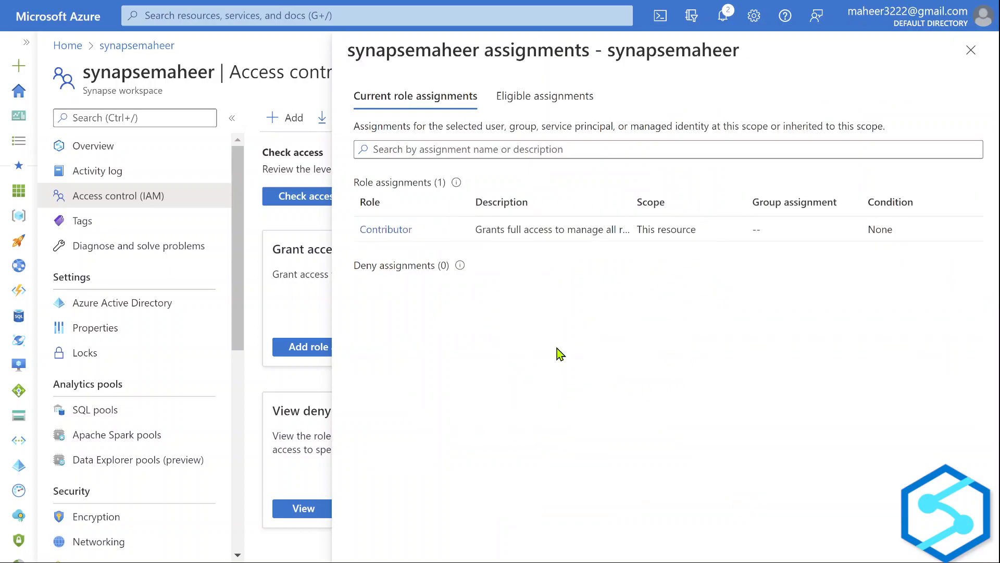
{"action": "key", "text": "alt+Tab"}
{"action": "key", "text": "alt+Tab"}
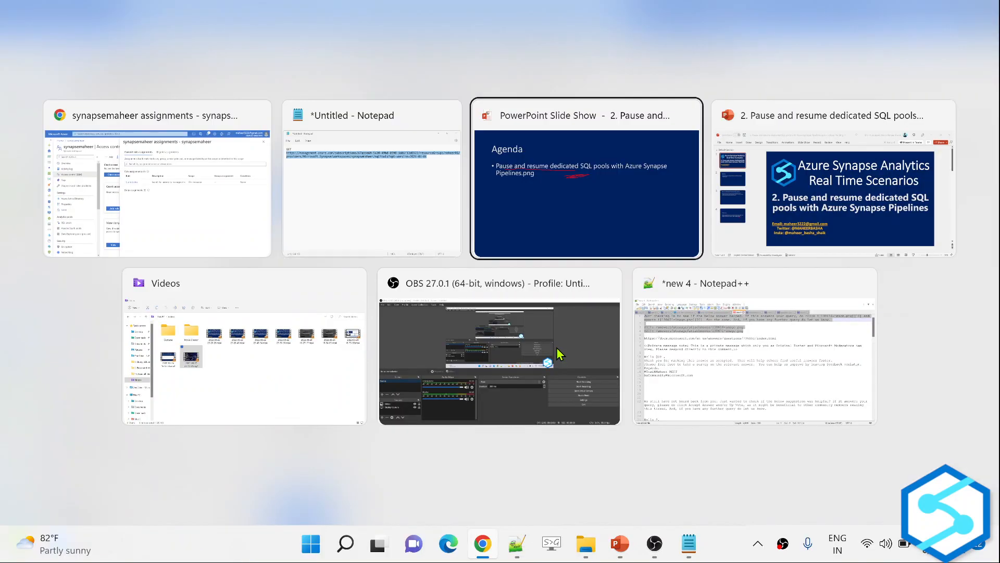
Advance to the Pause or Resume Dedicated SQL Pools slide and underline 'Azure Contributor' and 'workspace' in red.
{"action": "key", "text": "Right"}
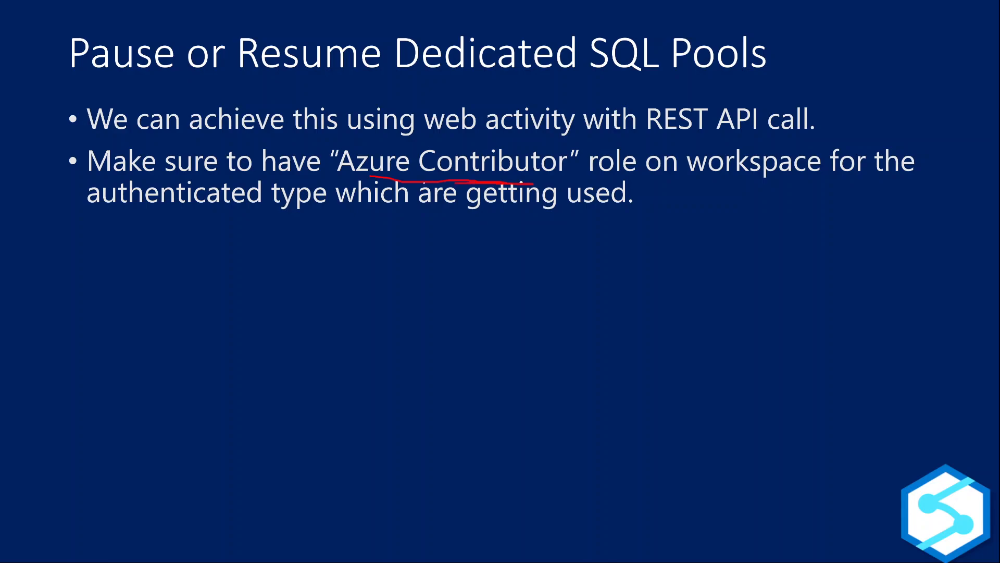
{"action": "left_click_drag", "start_coordinate": [448, 174], "coordinate": [445, 178]}
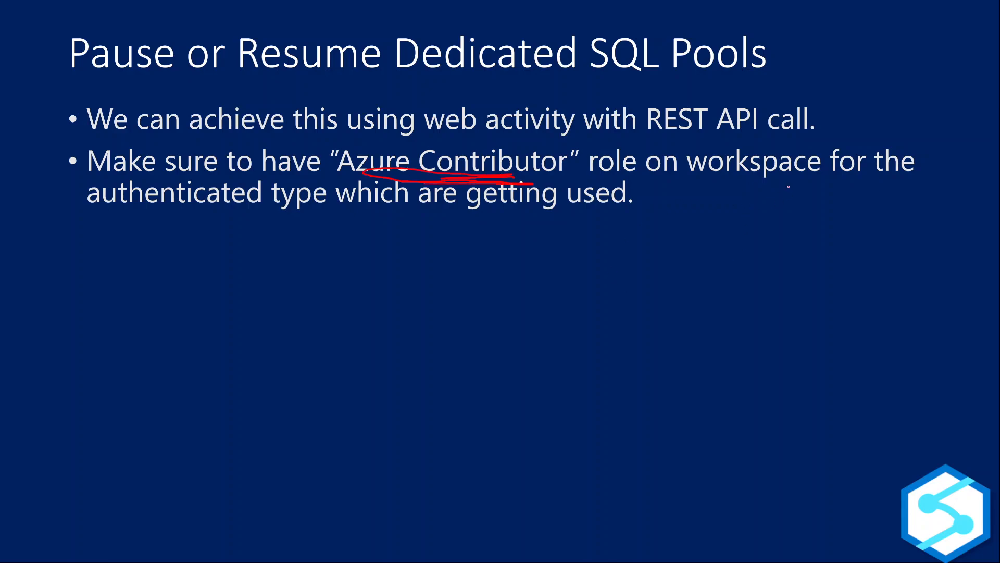
{"action": "left_click_drag", "start_coordinate": [738, 189], "coordinate": [783, 193]}
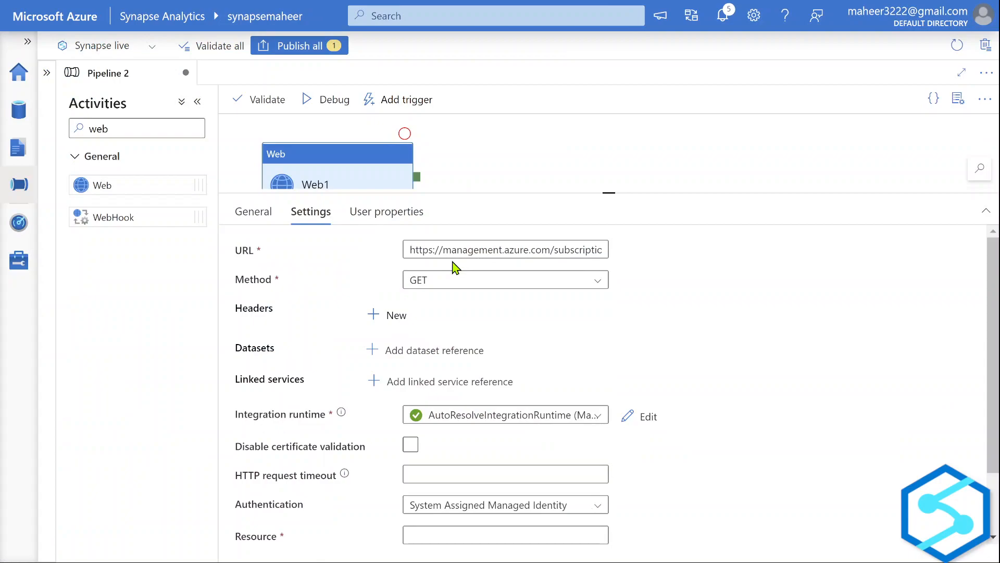
{"action": "key", "text": "XF86MonBrightnessUp"}
{"action": "key", "text": "XF86MonBrightnessUp"}
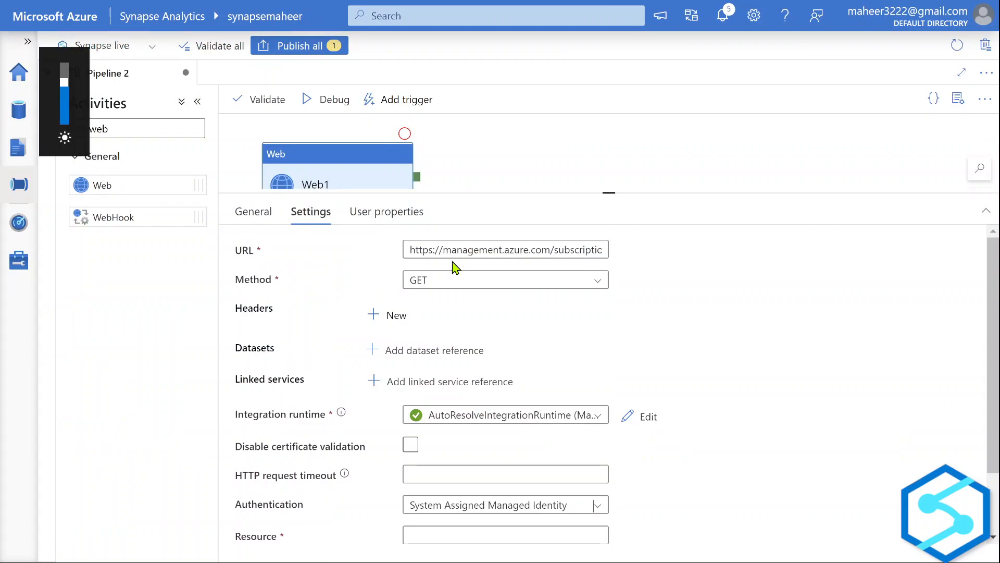
{"action": "key", "text": "XF86MonBrightnessDown"}
{"action": "left_click_drag", "start_coordinate": [540, 195], "coordinate": [547, 154]}
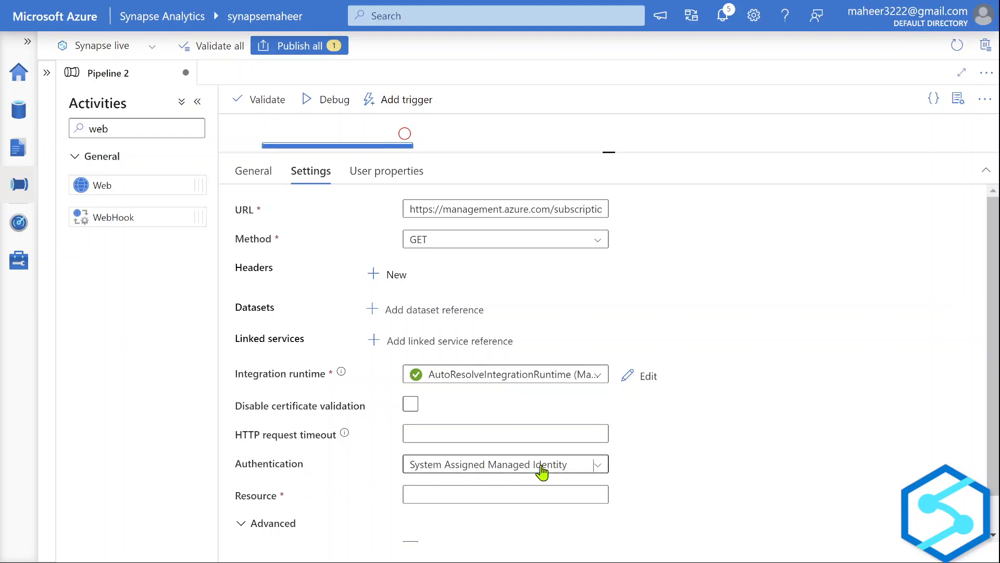
{"action": "left_click", "coordinate": [491, 494]}
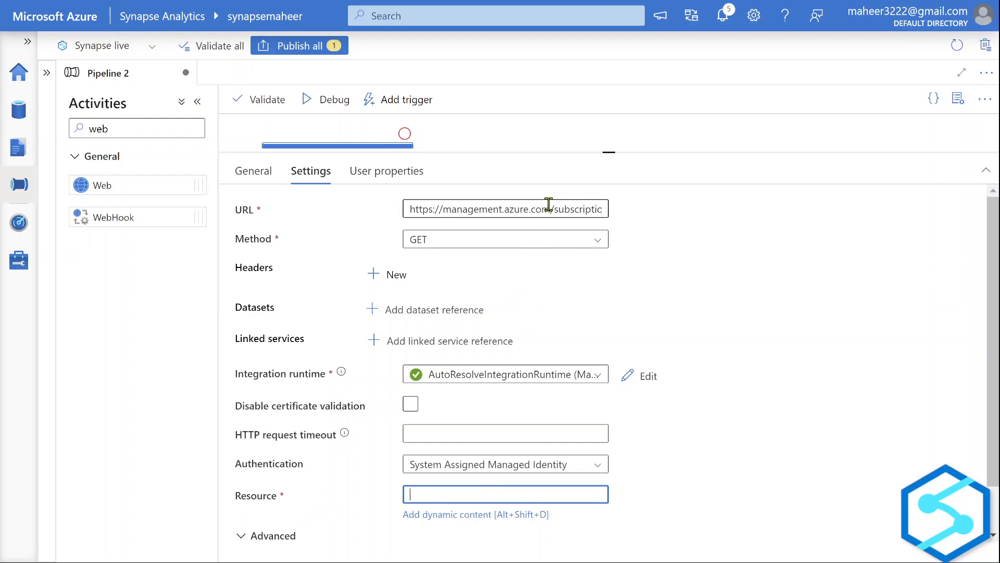
{"action": "left_click_drag", "start_coordinate": [555, 207], "coordinate": [404, 204]}
{"action": "key", "text": "ctrl+c"}
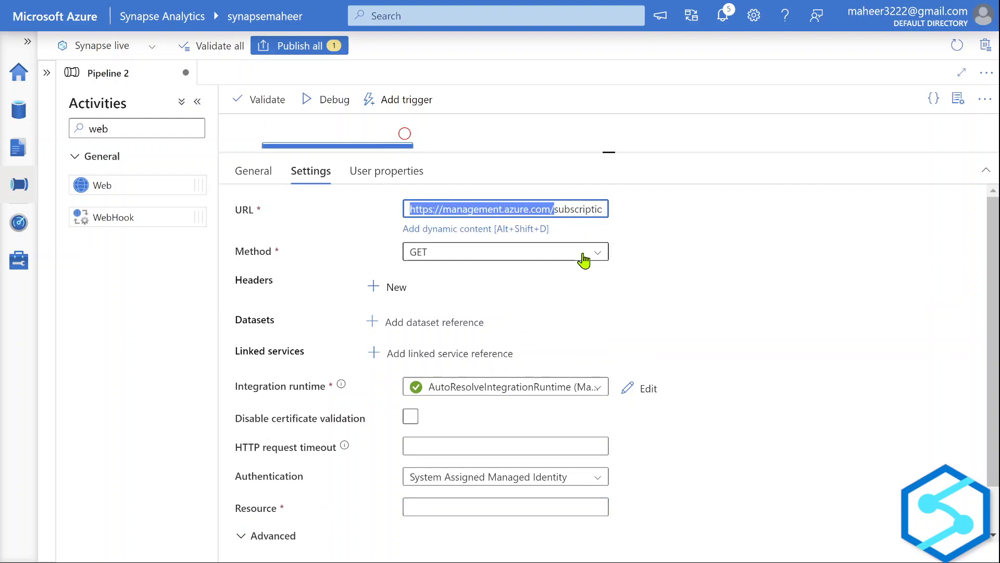
{"action": "left_click", "coordinate": [477, 500]}
{"action": "key", "text": "ctrl+v"}
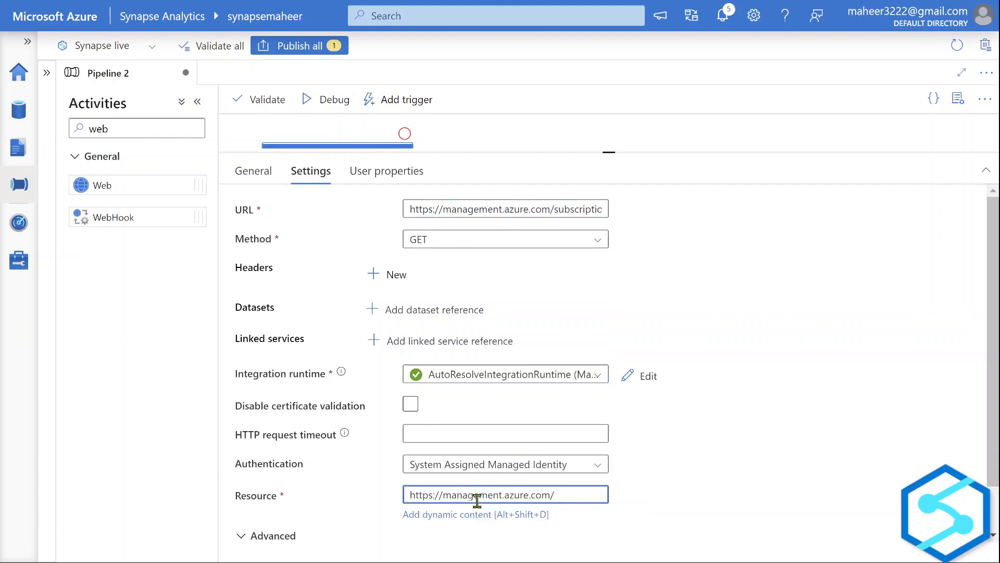
Bring Web1 back into view on the canvas and deselect it to show pipeline settings.
{"action": "key", "text": "XF86MonBrightnessUp"}
{"action": "left_click", "coordinate": [675, 481]}
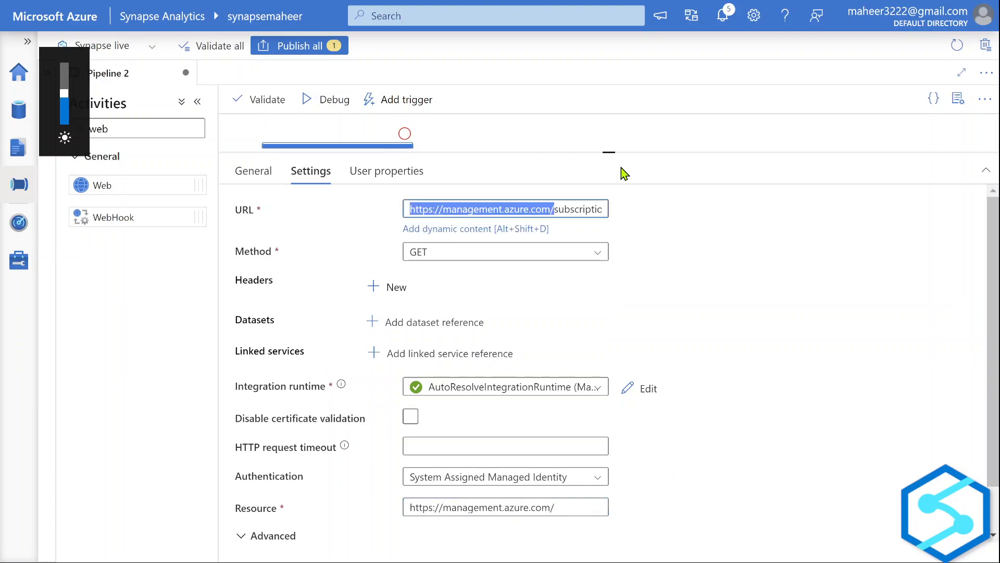
{"action": "left_click_drag", "start_coordinate": [608, 151], "coordinate": [604, 345]}
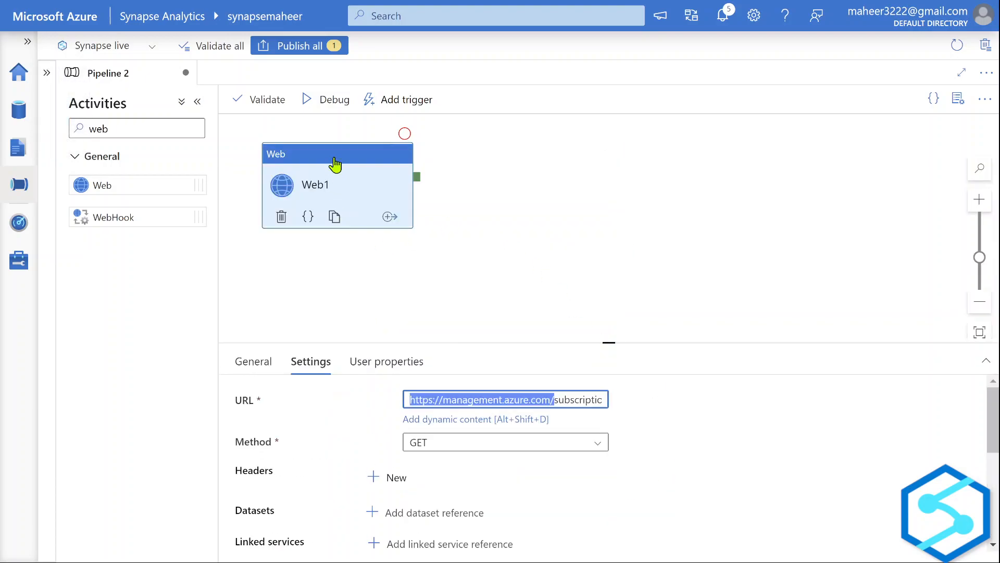
{"action": "left_click", "coordinate": [486, 289]}
Start a debug run of Pipeline 2 and check the SQL pools status under Manage.
{"action": "left_click", "coordinate": [324, 104]}
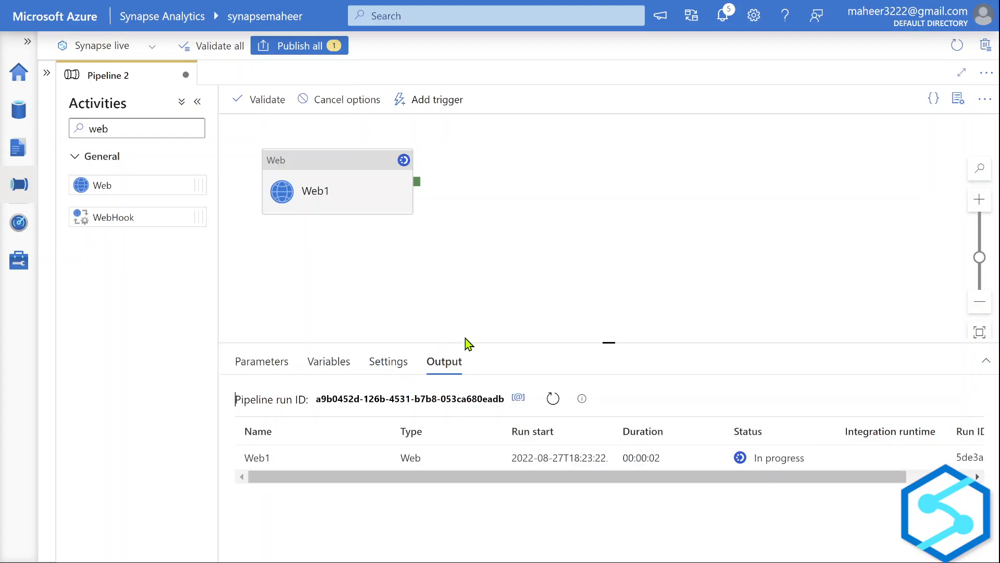
{"action": "left_click", "coordinate": [16, 260]}
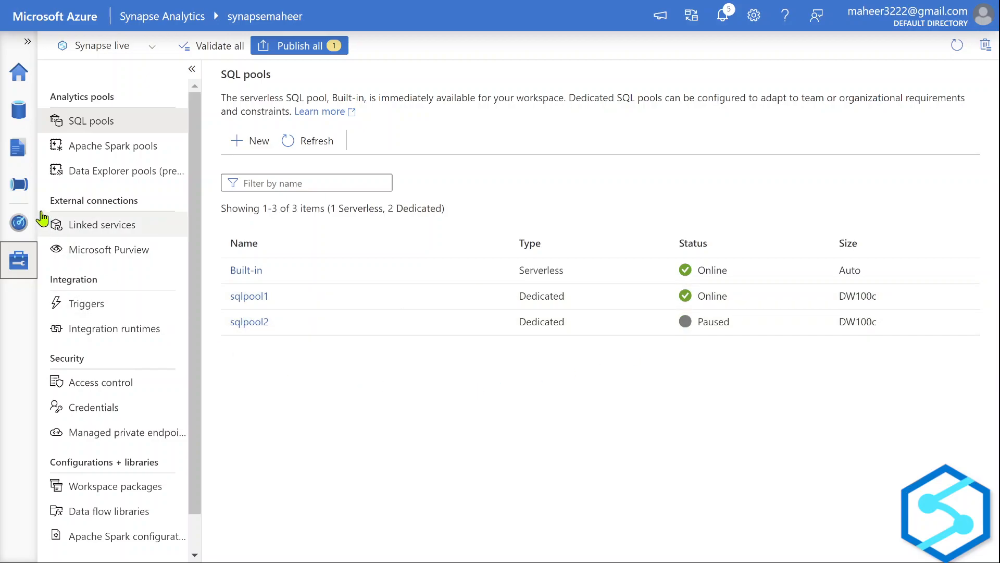
{"action": "left_click", "coordinate": [24, 194]}
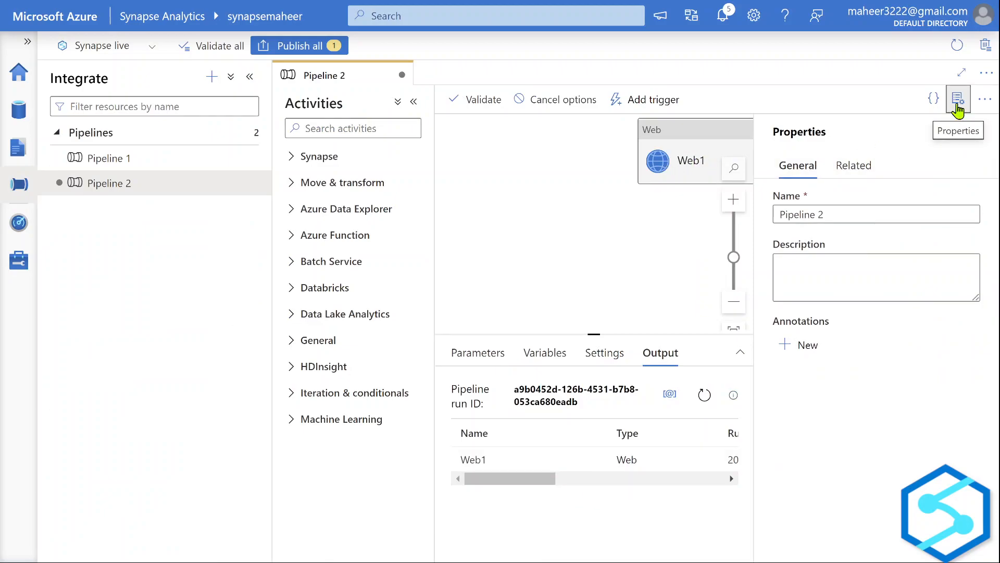
Refresh the debug run until Web1 succeeds, then open Web1's JSON output.
{"action": "left_click", "coordinate": [957, 99]}
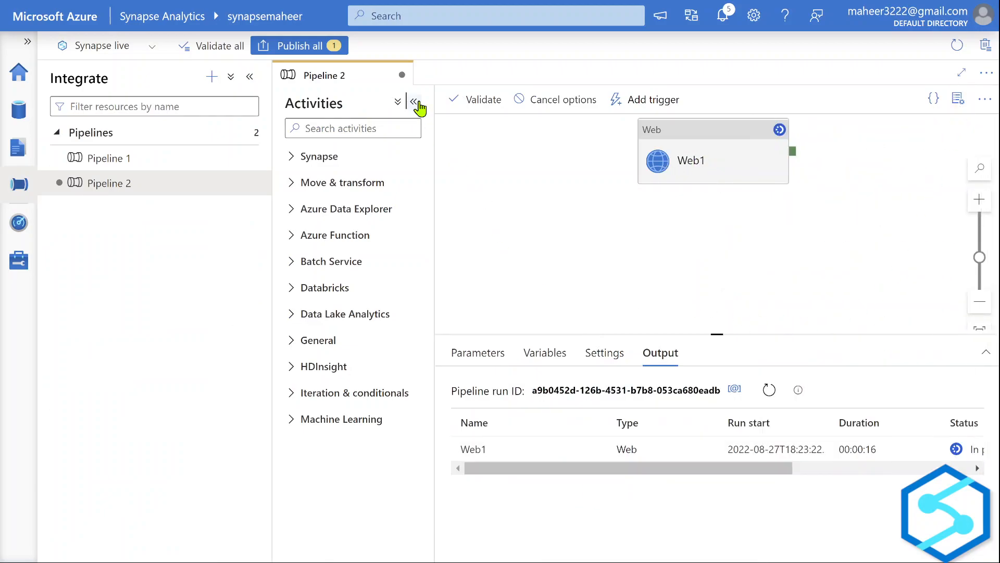
{"action": "left_click", "coordinate": [413, 102]}
{"action": "left_click", "coordinate": [513, 192]}
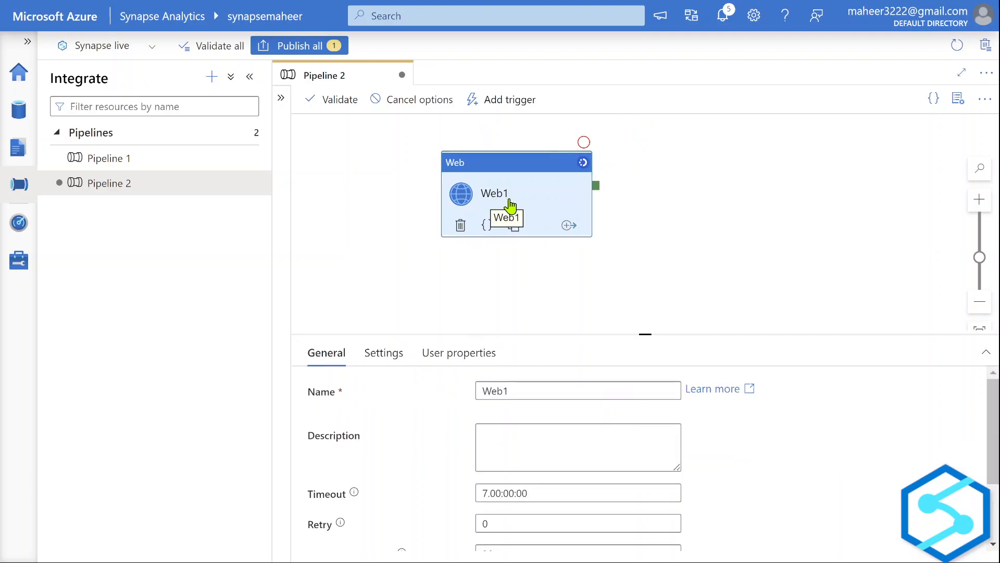
{"action": "left_click", "coordinate": [437, 290]}
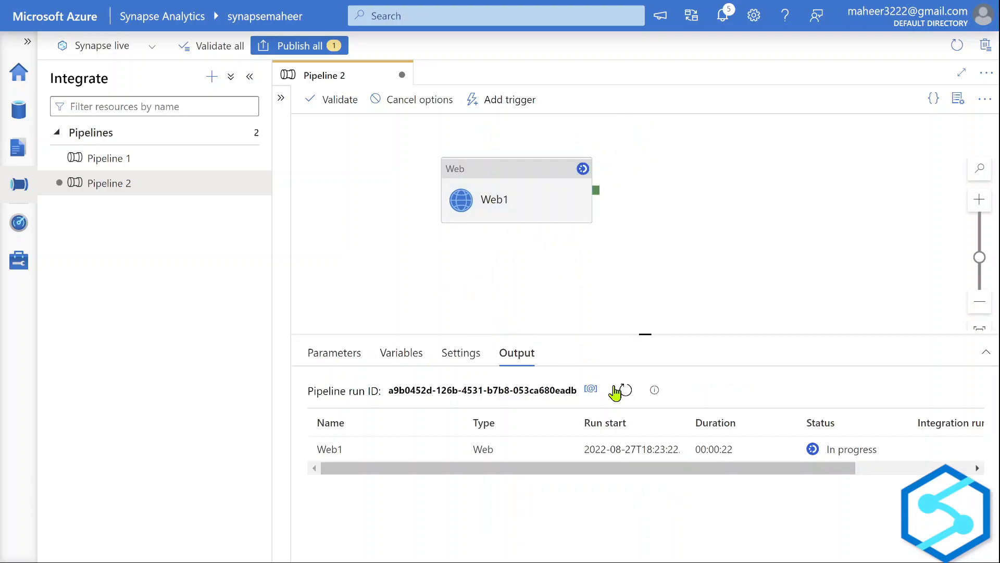
{"action": "left_click", "coordinate": [624, 390]}
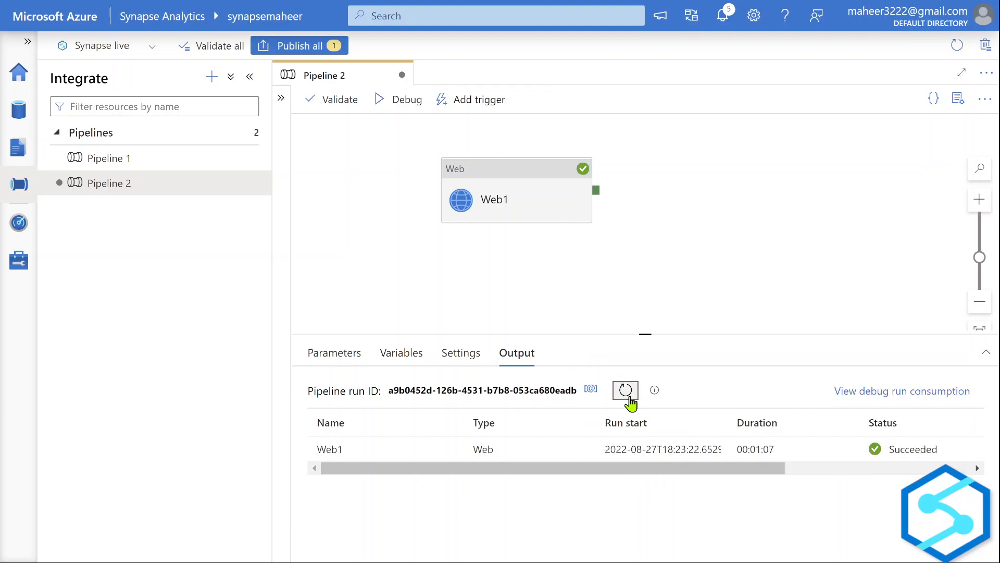
{"action": "left_click", "coordinate": [625, 391]}
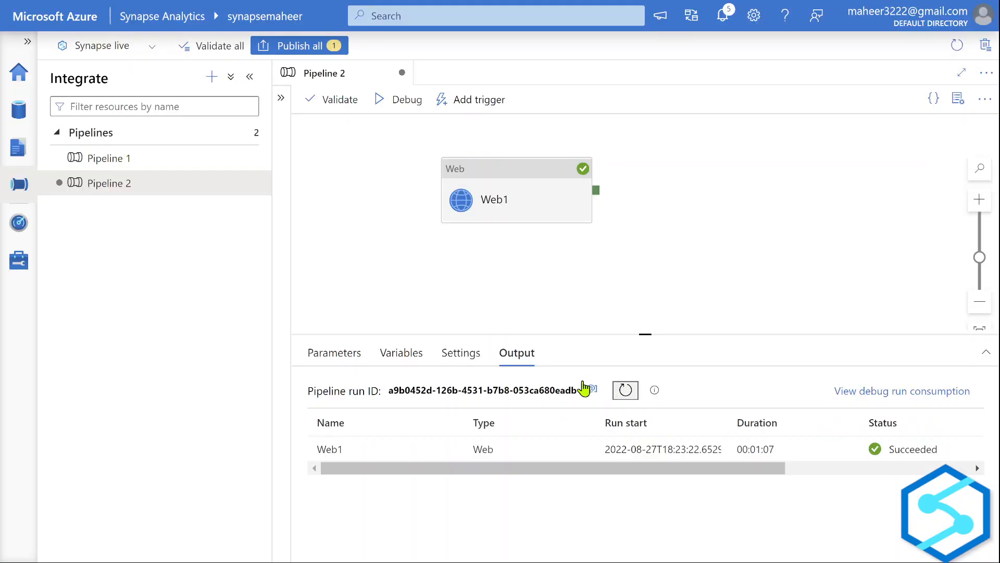
{"action": "left_click", "coordinate": [250, 77]}
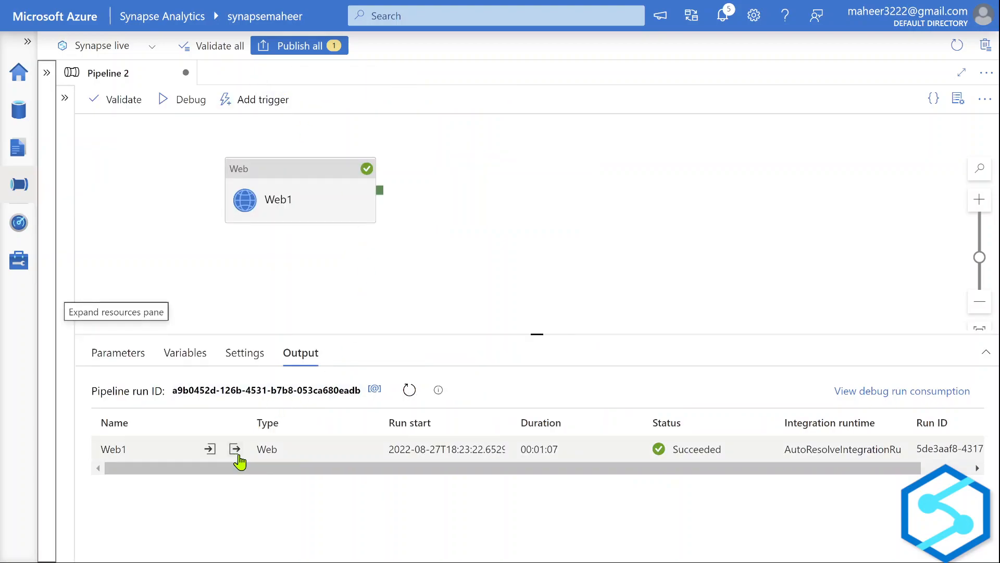
{"action": "left_click", "coordinate": [236, 451]}
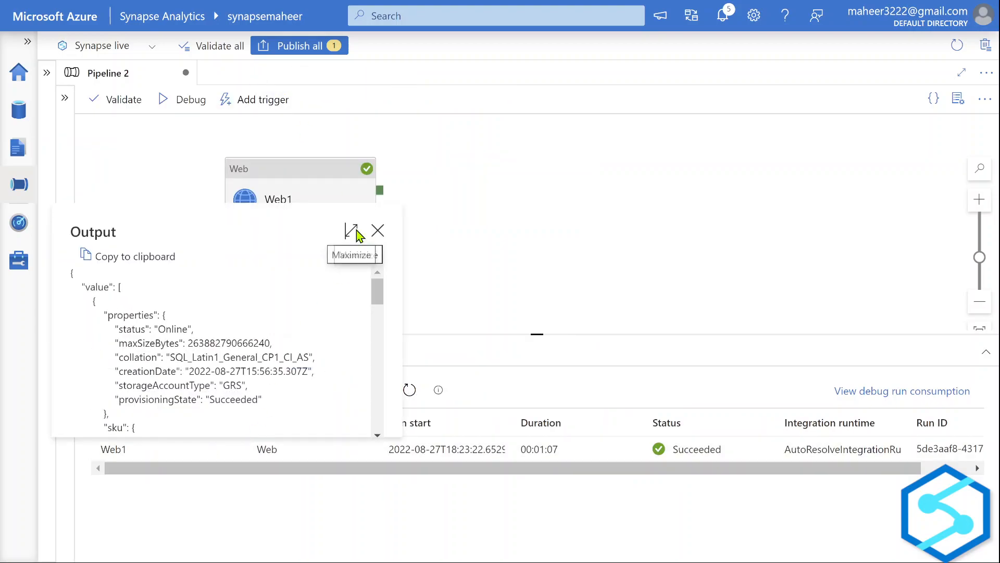
Expand the output JSON and highlight sqlpool1 as Online and sqlpool2 as Paused.
{"action": "left_click", "coordinate": [351, 231]}
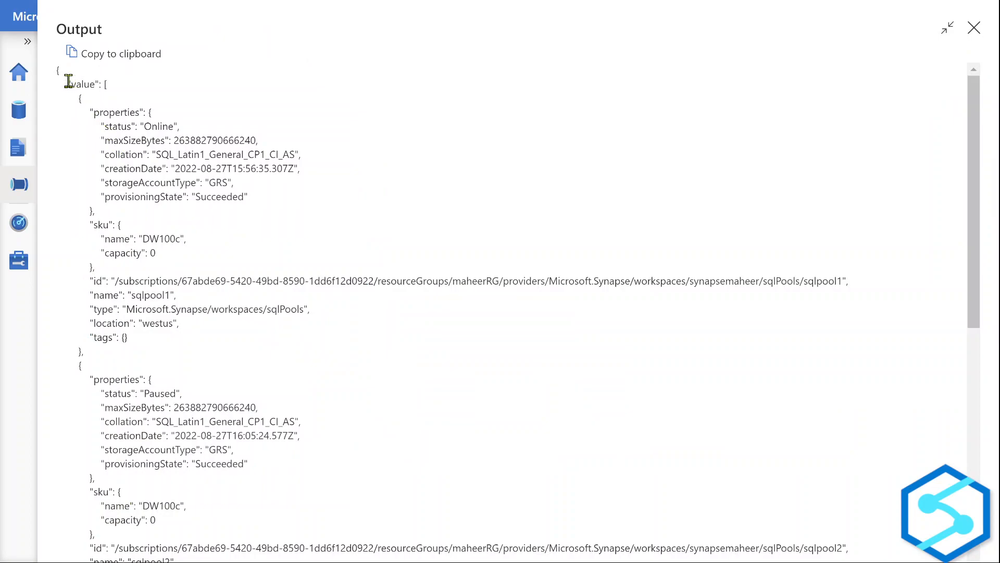
{"action": "left_click_drag", "start_coordinate": [68, 81], "coordinate": [206, 350]}
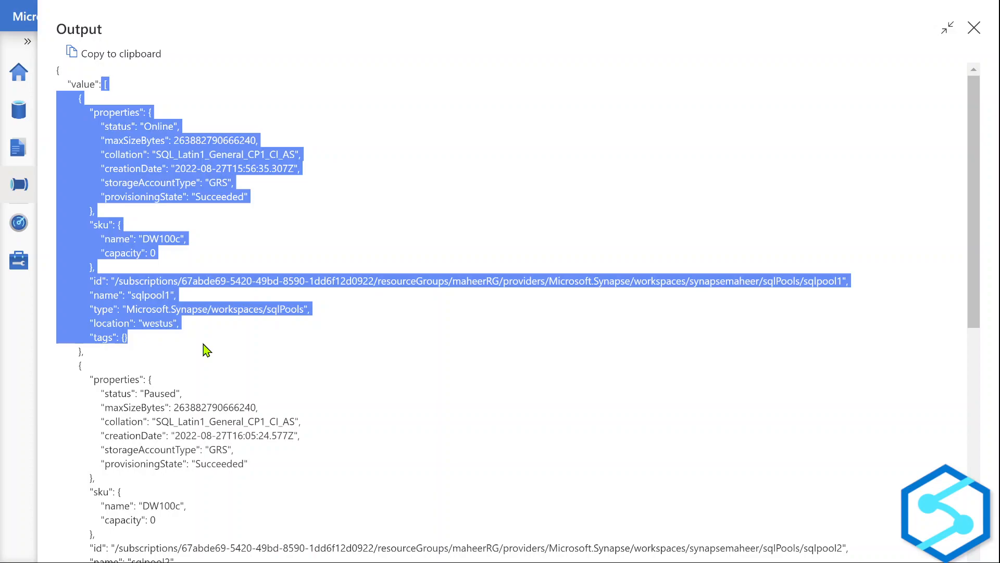
{"action": "left_click", "coordinate": [206, 350]}
{"action": "left_click_drag", "start_coordinate": [73, 102], "coordinate": [81, 353]}
{"action": "scroll", "coordinate": [295, 384], "scroll_direction": "down", "scroll_amount": 2}
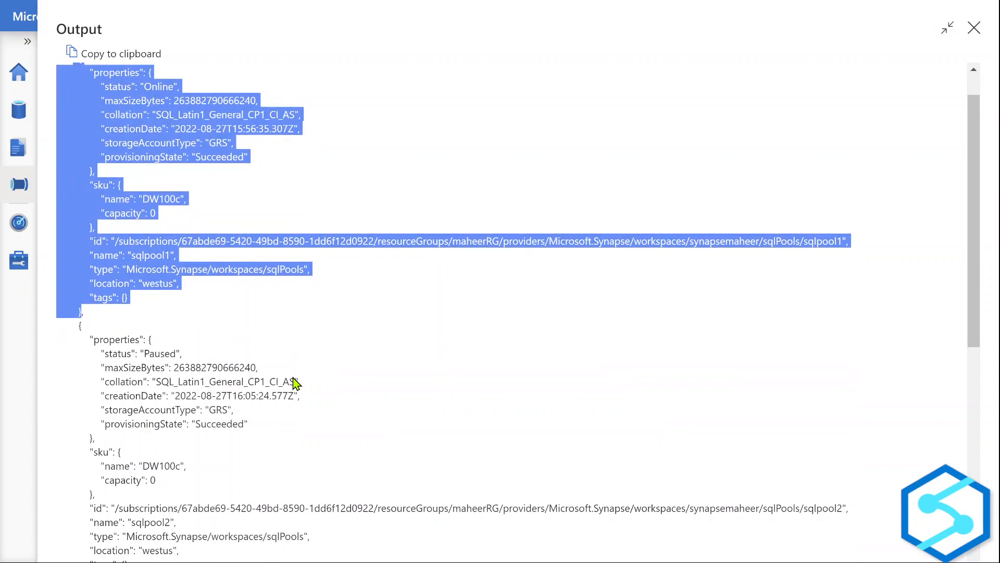
{"action": "left_click_drag", "start_coordinate": [77, 275], "coordinate": [112, 525]}
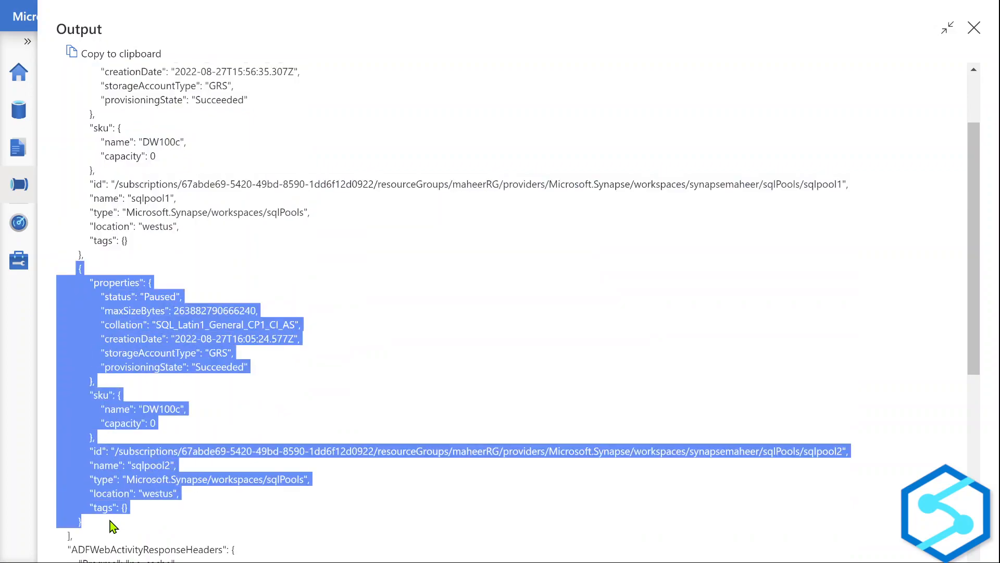
{"action": "scroll", "coordinate": [298, 318], "scroll_direction": "up", "scroll_amount": 2}
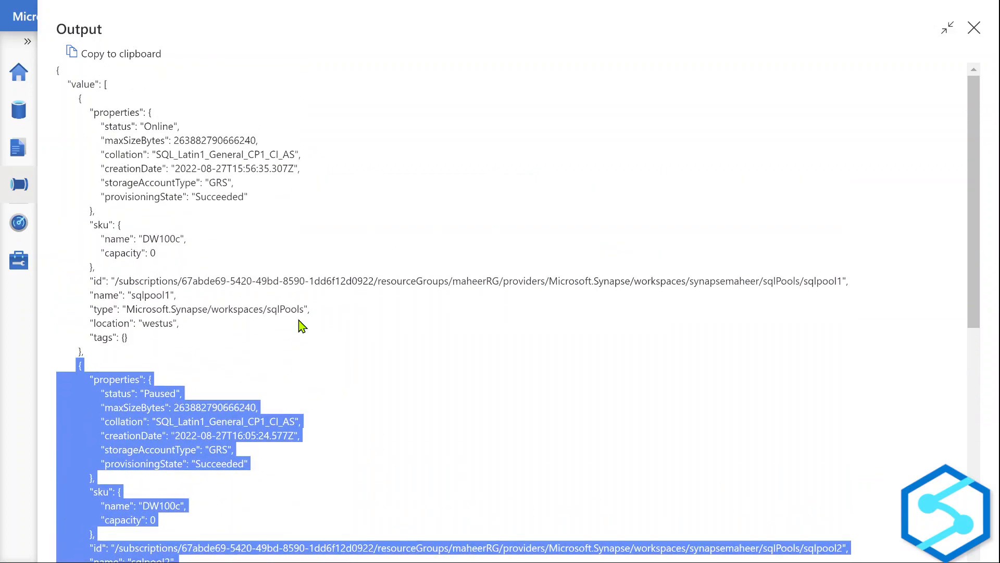
{"action": "left_click_drag", "start_coordinate": [86, 106], "coordinate": [190, 126]}
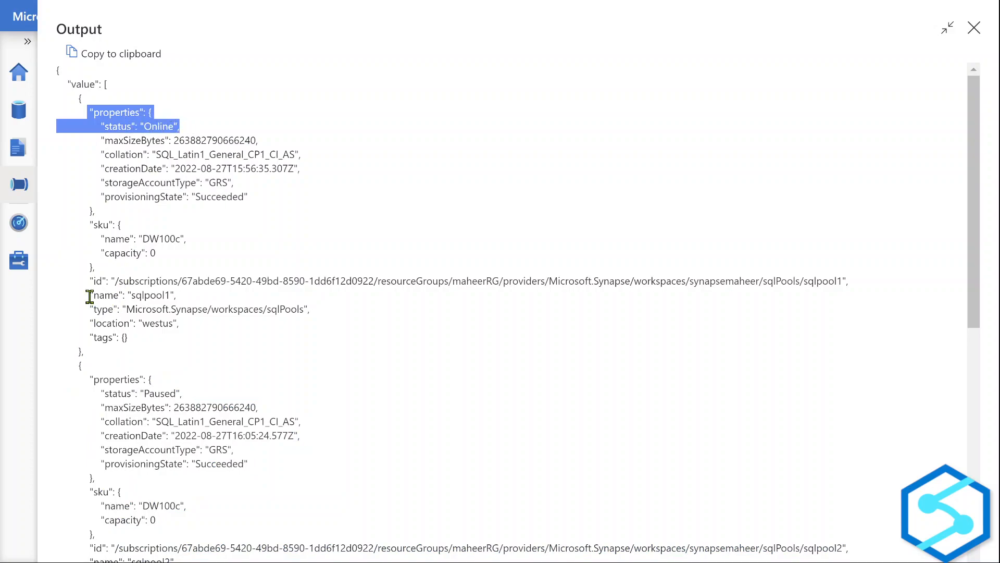
{"action": "left_click_drag", "start_coordinate": [89, 295], "coordinate": [180, 300]}
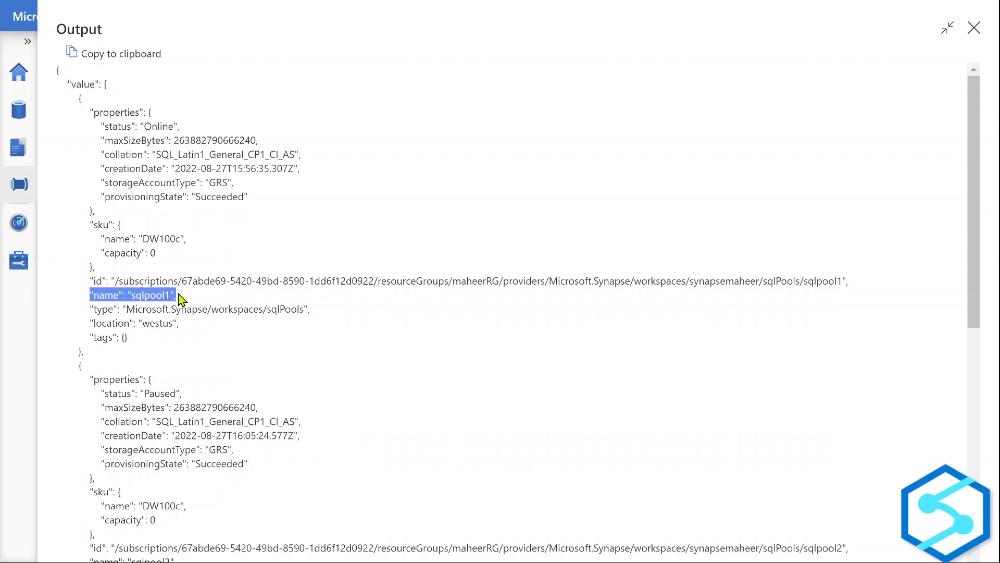
{"action": "scroll", "coordinate": [273, 369], "scroll_direction": "down", "scroll_amount": 3}
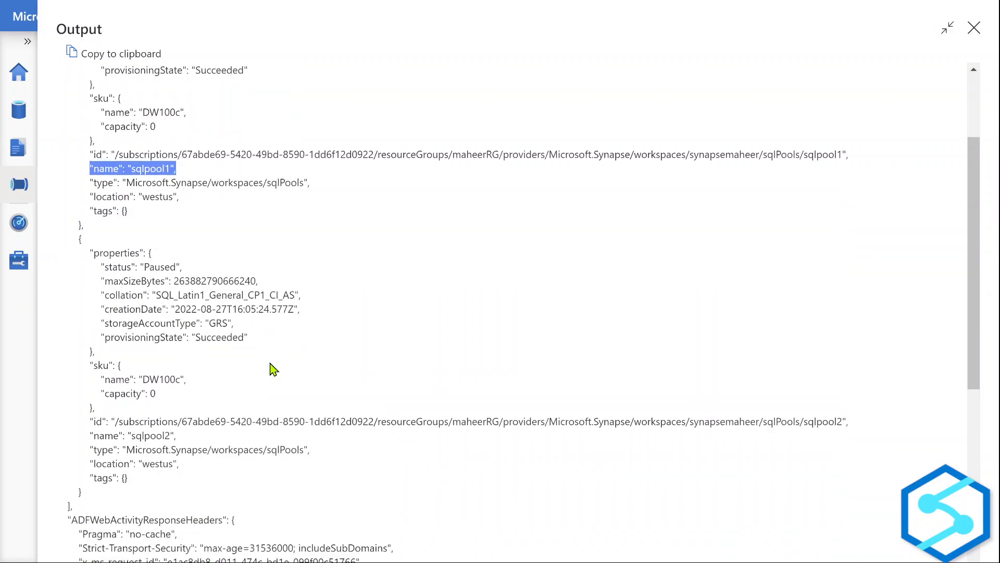
{"action": "left_click_drag", "start_coordinate": [92, 217], "coordinate": [190, 235]}
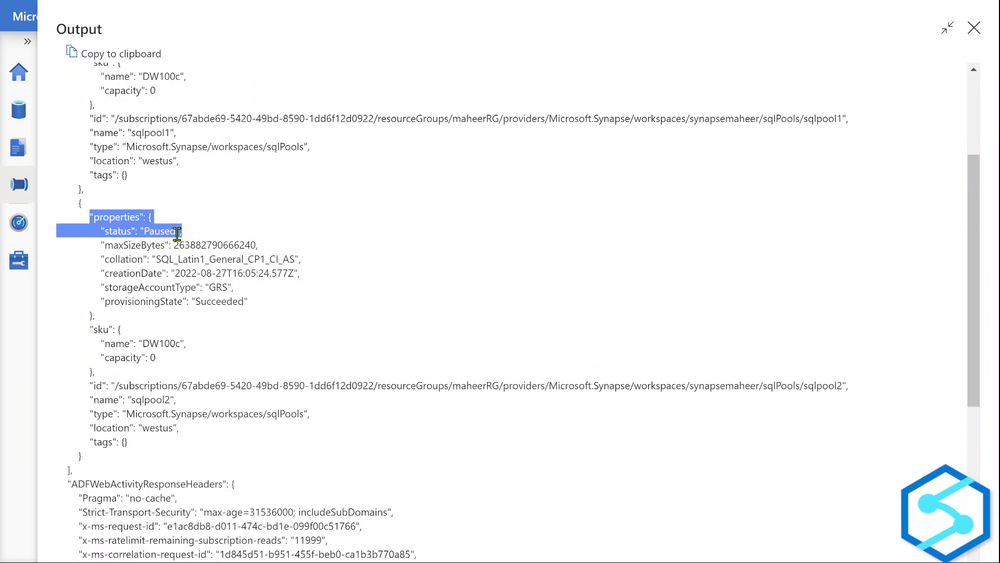
{"action": "left_click_drag", "start_coordinate": [88, 399], "coordinate": [187, 406]}
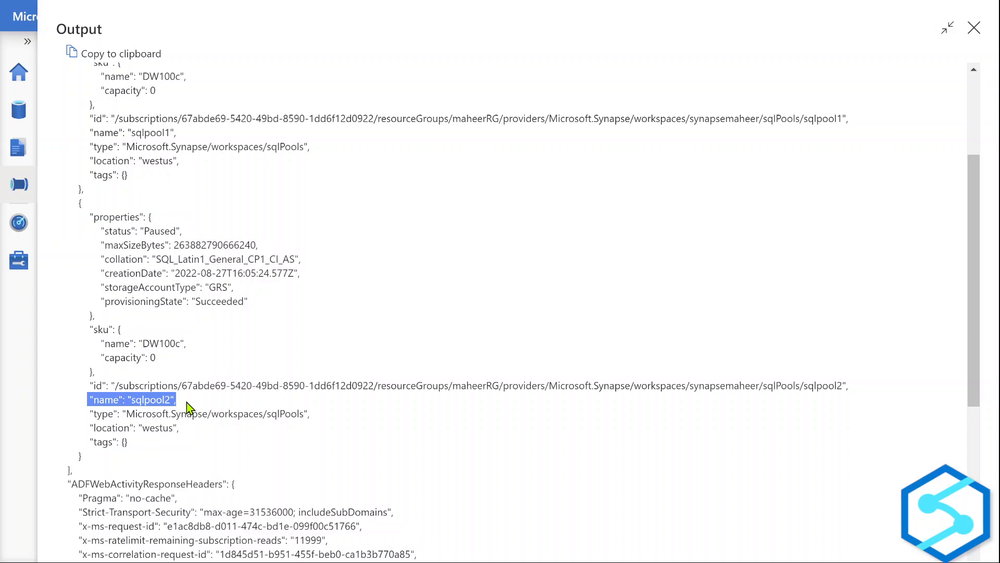
{"action": "scroll", "coordinate": [188, 406], "scroll_direction": "up", "scroll_amount": 3}
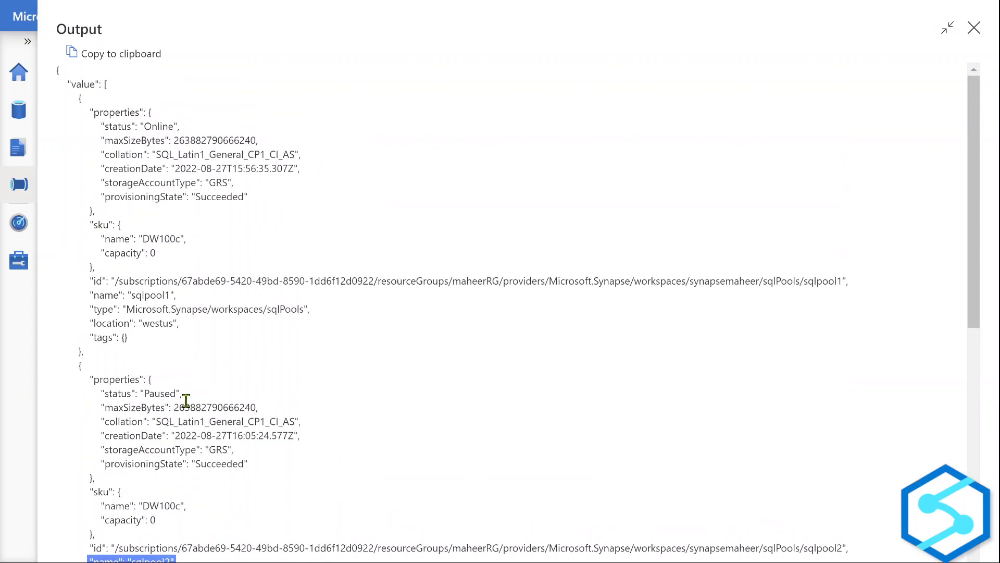
Copy the entire output JSON to the clipboard and close the output view.
{"action": "double_click", "coordinate": [78, 85]}
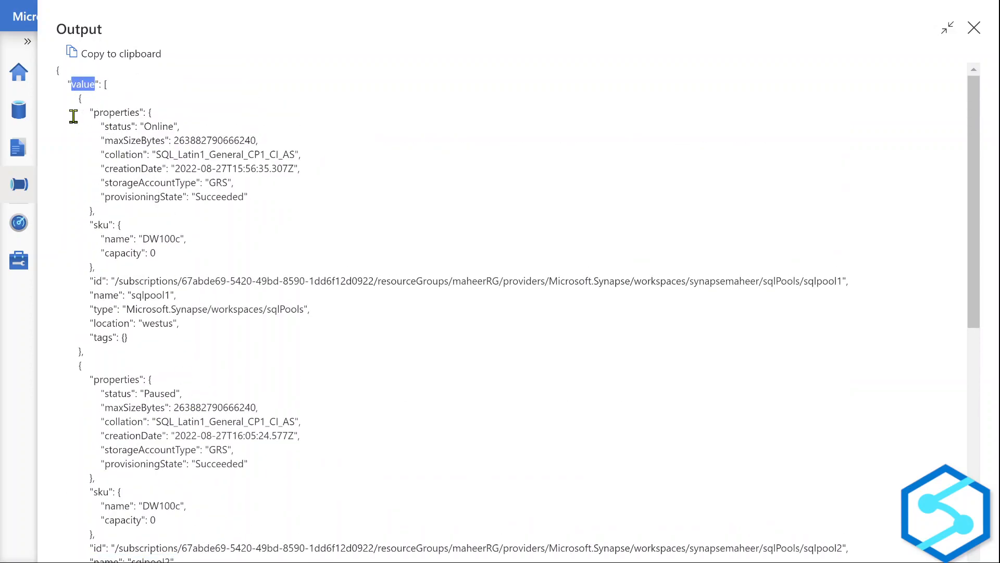
{"action": "left_click_drag", "start_coordinate": [73, 103], "coordinate": [97, 485]}
{"action": "left_click", "coordinate": [267, 281]}
{"action": "left_click", "coordinate": [138, 59]}
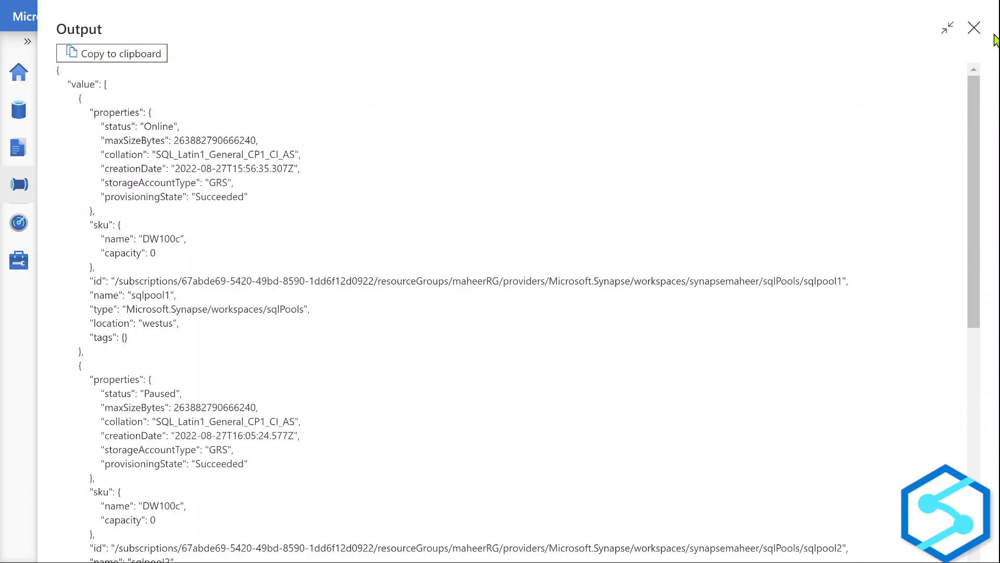
{"action": "left_click", "coordinate": [973, 28]}
In Notepad, paste the copied JSON below the request URL with blank lines around it.
{"action": "key", "text": "alt+Tab"}
{"action": "key", "text": "Tab"}
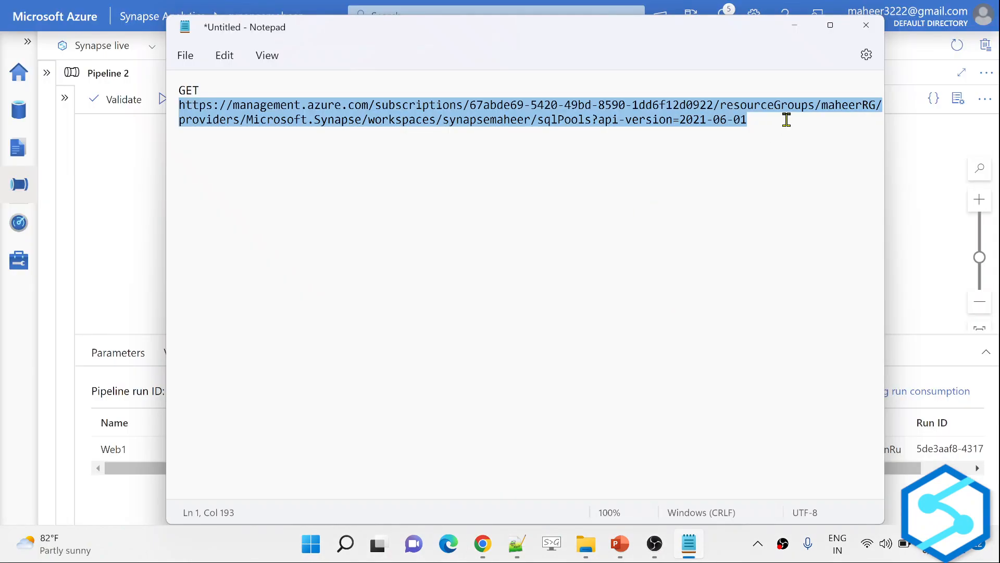
{"action": "left_click", "coordinate": [786, 120]}
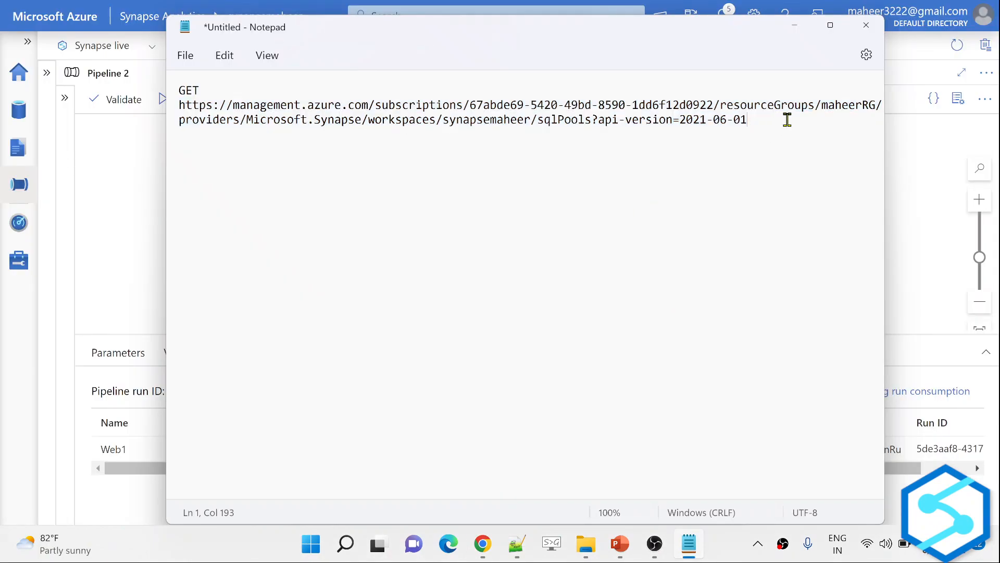
{"action": "key", "text": "Return"}
{"action": "key", "text": "Return"}
{"action": "key", "text": "Return"}
{"action": "key", "text": "Return"}
{"action": "key", "text": "ctrl+v"}
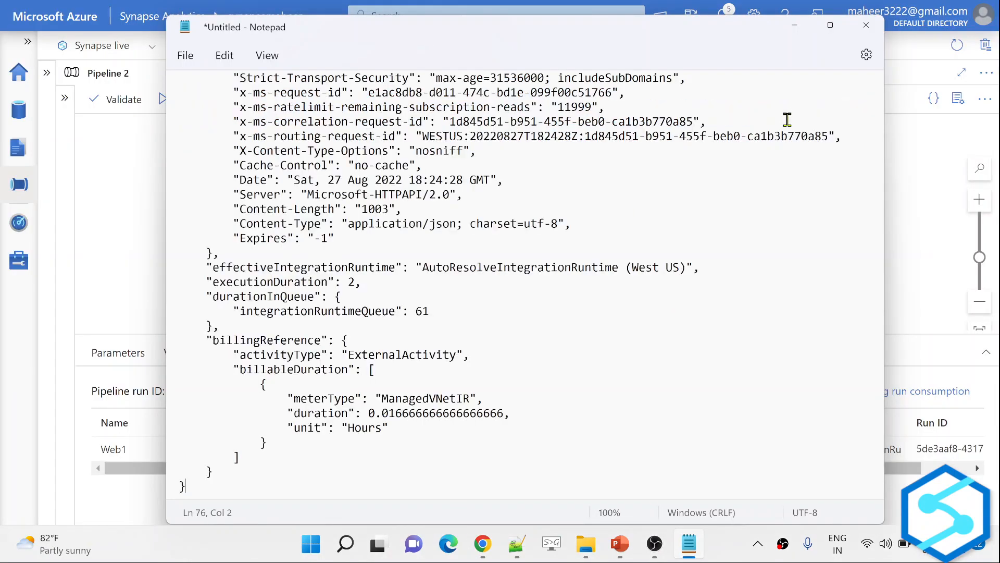
{"action": "scroll", "coordinate": [503, 311], "scroll_direction": "up", "scroll_amount": 1}
{"action": "scroll", "coordinate": [503, 310], "scroll_direction": "up", "scroll_amount": 15}
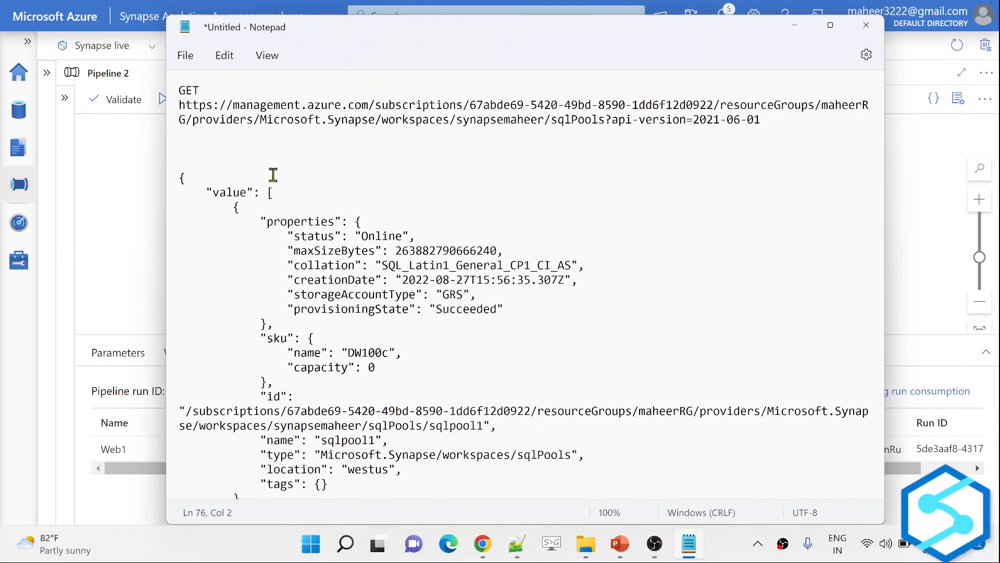
{"action": "key", "text": "Return"}
{"action": "key", "text": "Return"}
{"action": "key", "text": "Return"}
{"action": "key", "text": "Return"}
{"action": "key", "text": "Up"}
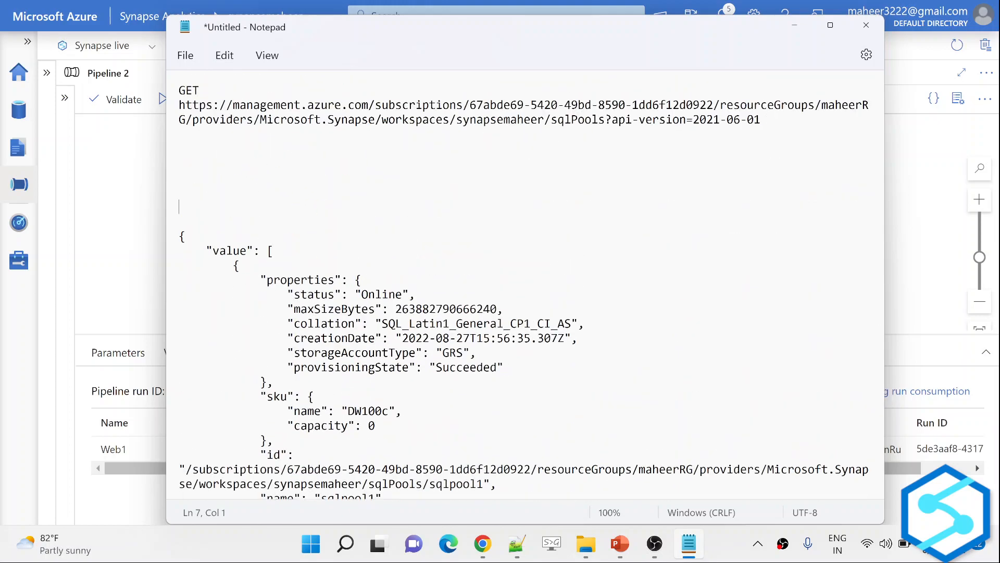
Select Web1 in Synapse, highlight the JSON's "value" key in Notepad, then return to Synapse.
{"action": "key", "text": "alt+Tab"}
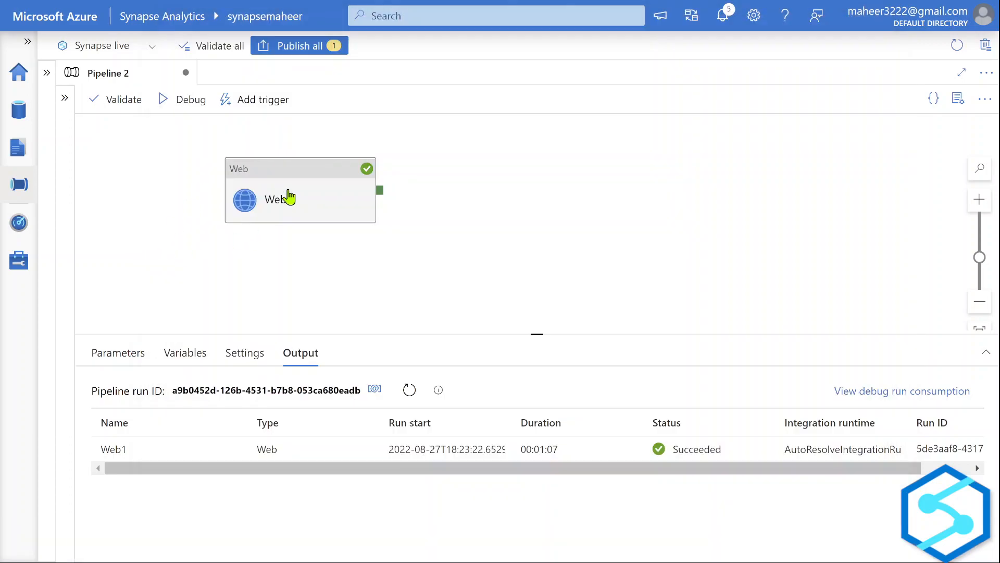
{"action": "left_click", "coordinate": [268, 193]}
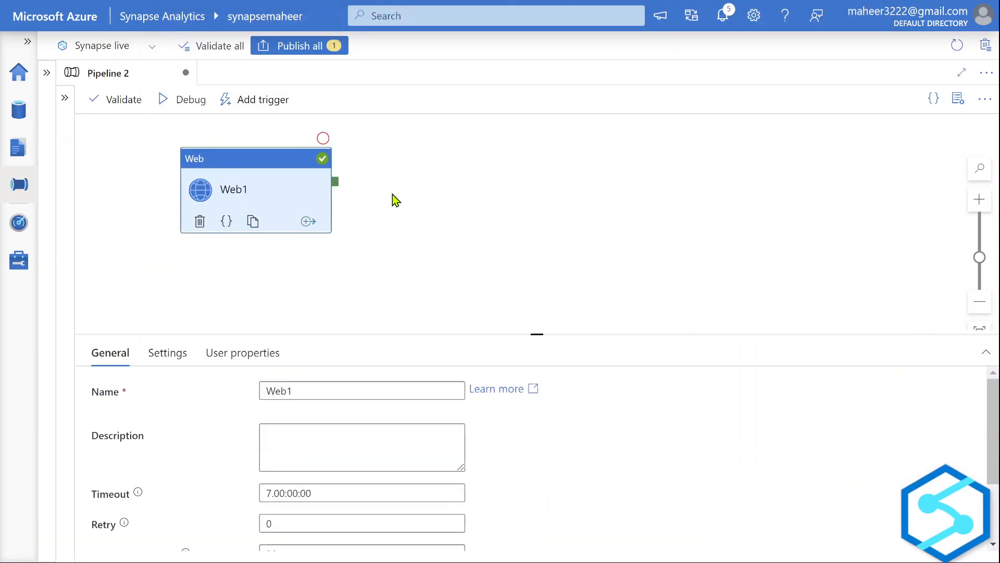
{"action": "key", "text": "alt+Tab"}
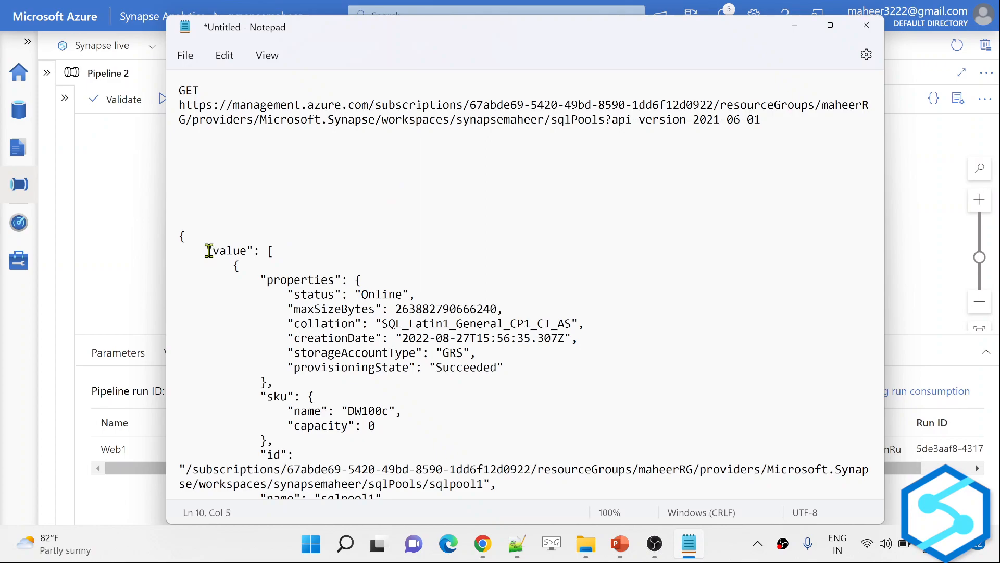
{"action": "left_click_drag", "start_coordinate": [207, 250], "coordinate": [255, 254]}
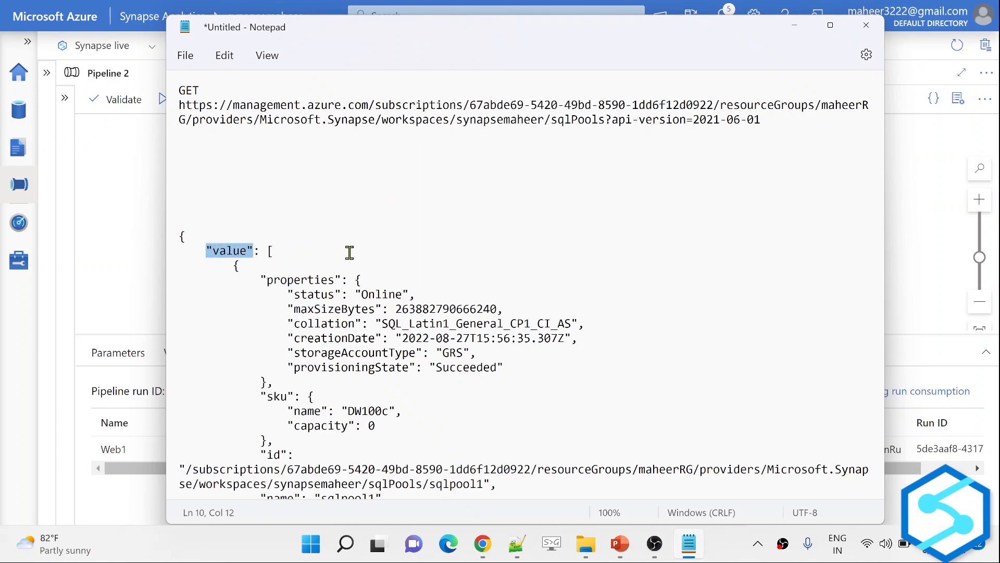
{"action": "scroll", "coordinate": [277, 323], "scroll_direction": "down", "scroll_amount": 2}
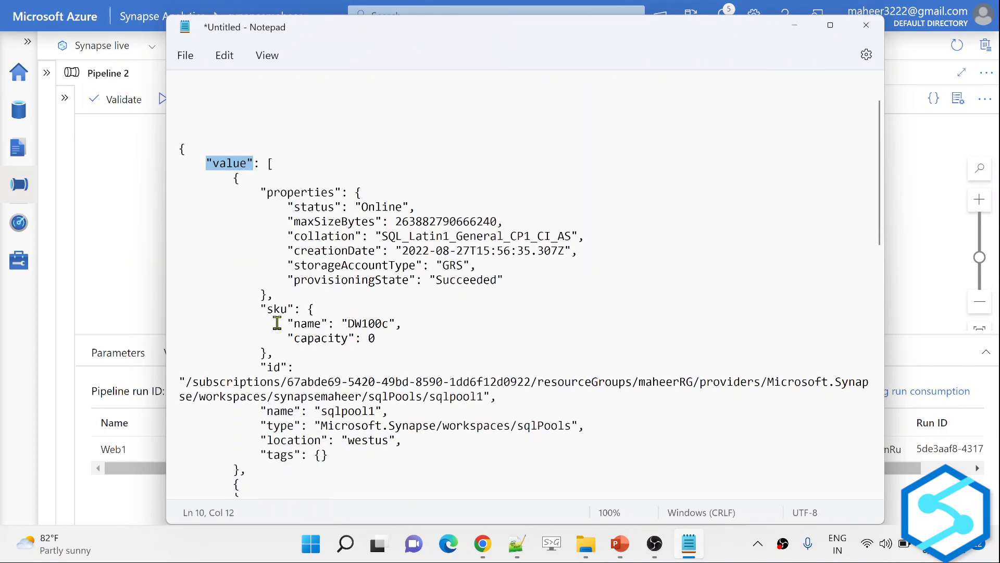
{"action": "key", "text": "alt+Tab"}
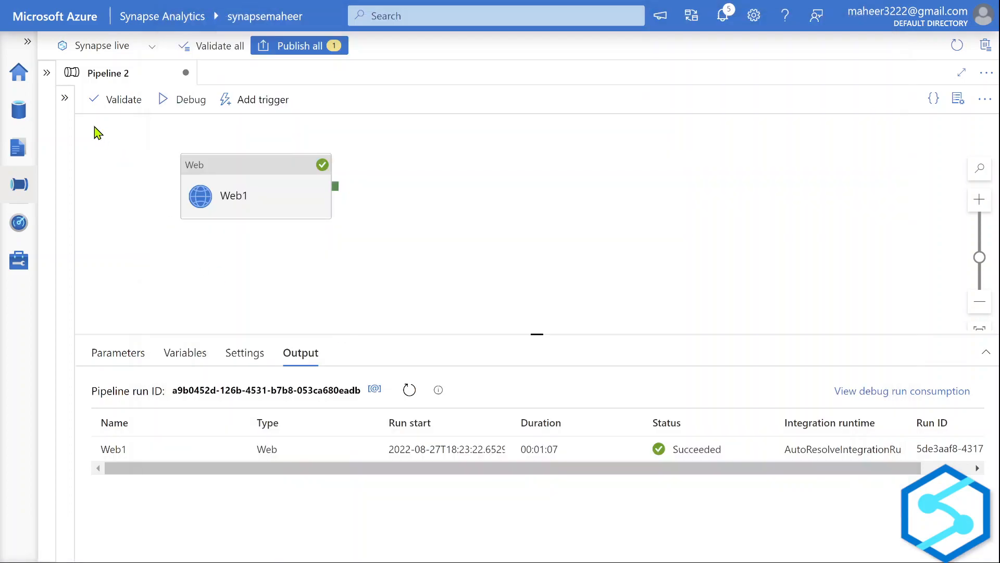
Search 'fore' and add a ForEach activity connected to Web1's success output.
{"action": "left_click", "coordinate": [64, 98]}
{"action": "left_click", "coordinate": [143, 128]}
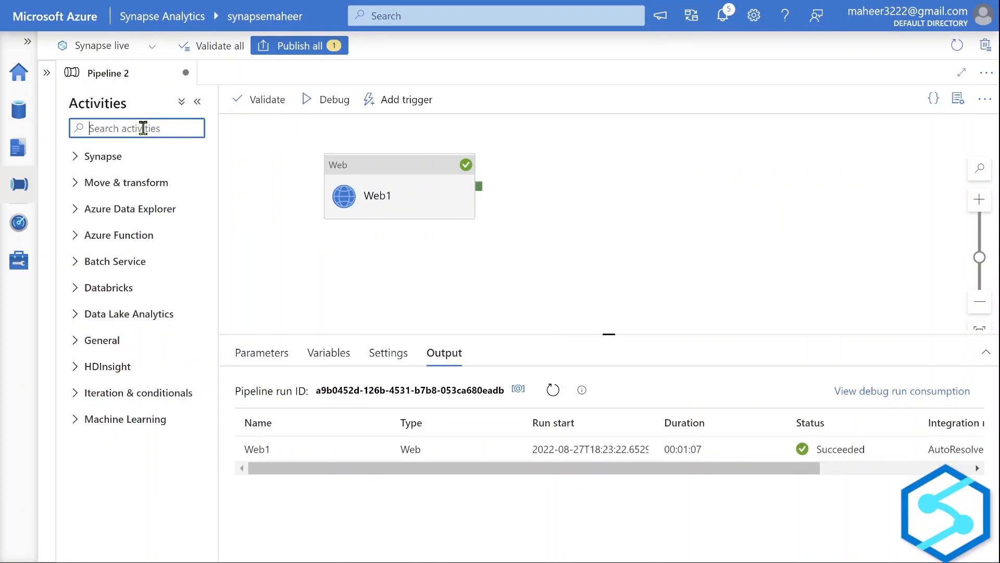
{"action": "type", "text": "fore"}
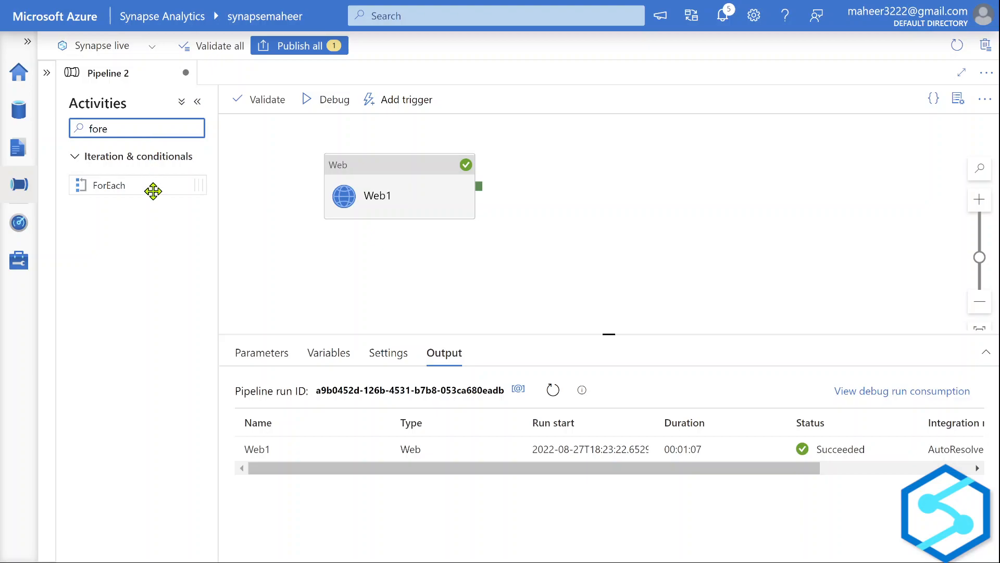
{"action": "left_click_drag", "start_coordinate": [151, 190], "coordinate": [587, 190]}
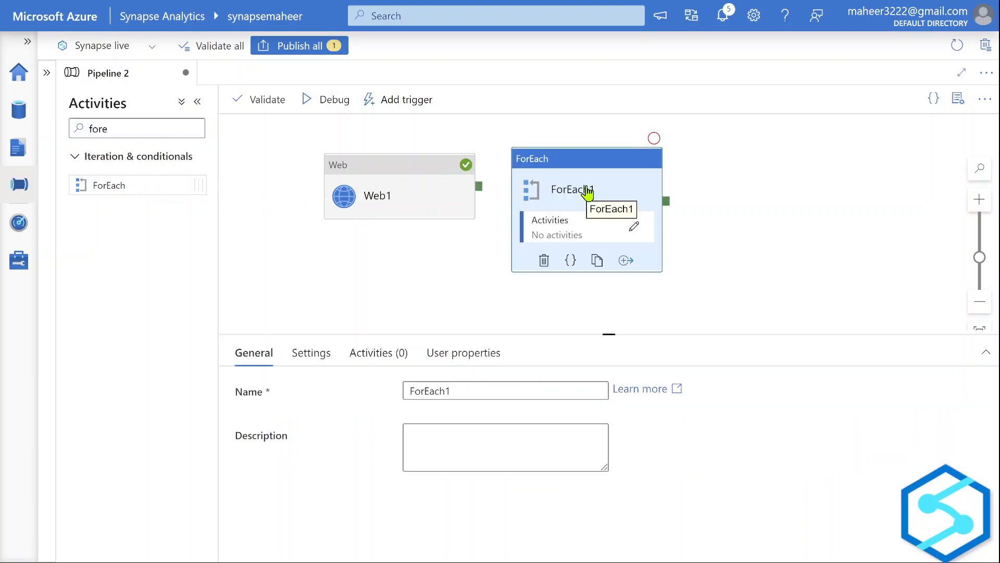
{"action": "left_click", "coordinate": [197, 101]}
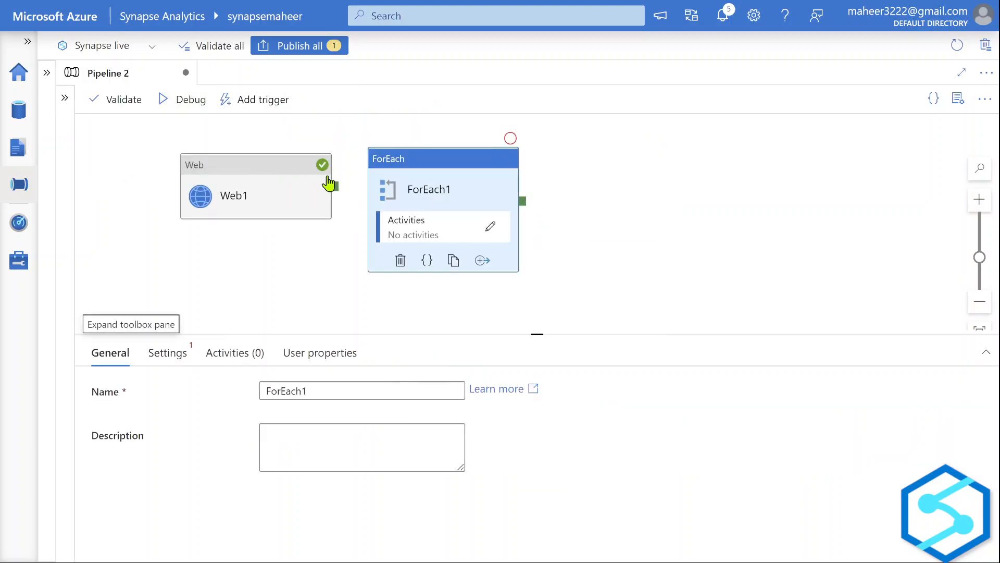
{"action": "left_click_drag", "start_coordinate": [335, 189], "coordinate": [431, 182]}
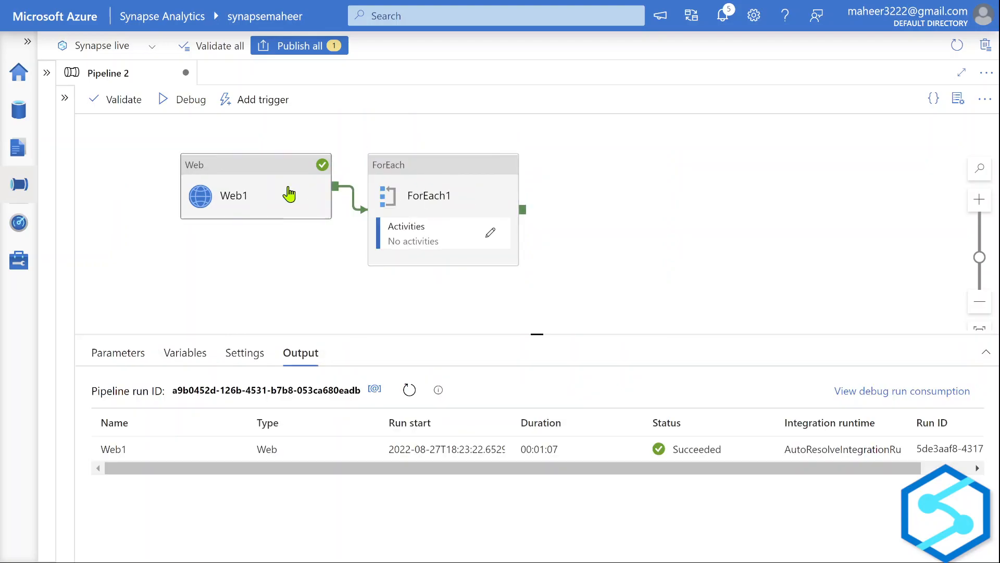
Show ForEach1's Settings with a taller properties area and focus the Items field.
{"action": "left_click", "coordinate": [424, 180]}
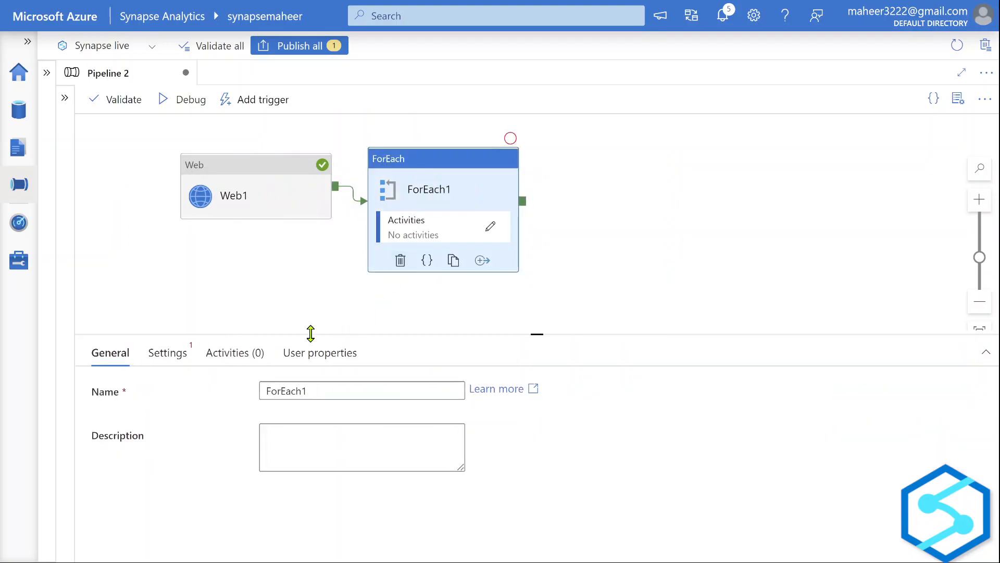
{"action": "left_click", "coordinate": [182, 362]}
{"action": "left_click_drag", "start_coordinate": [362, 297], "coordinate": [357, 243]}
{"action": "left_click", "coordinate": [320, 379]}
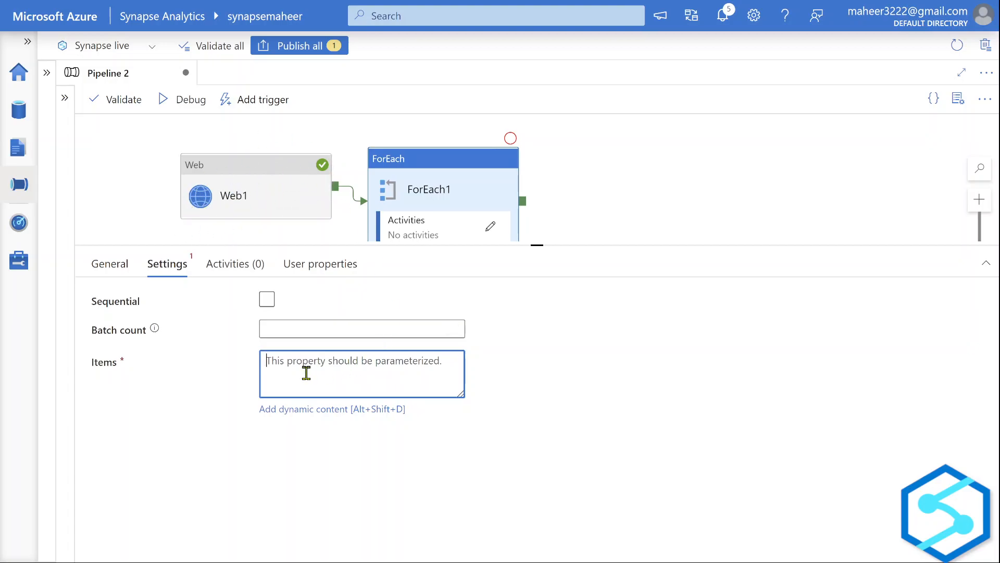
Start the Items expression with Web1's output and copy 'value' from the Notepad JSON.
{"action": "left_click", "coordinate": [324, 410]}
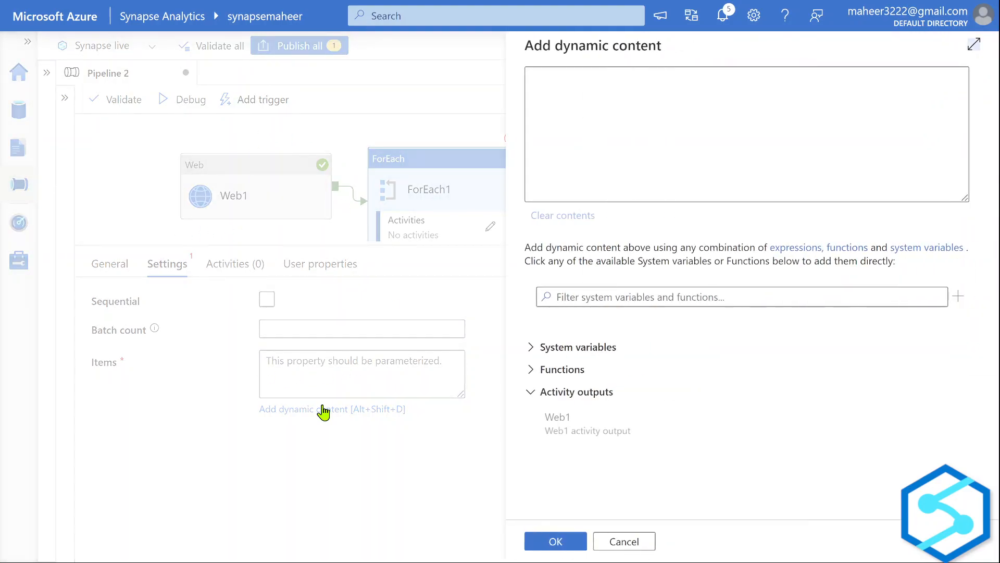
{"action": "left_click", "coordinate": [595, 432]}
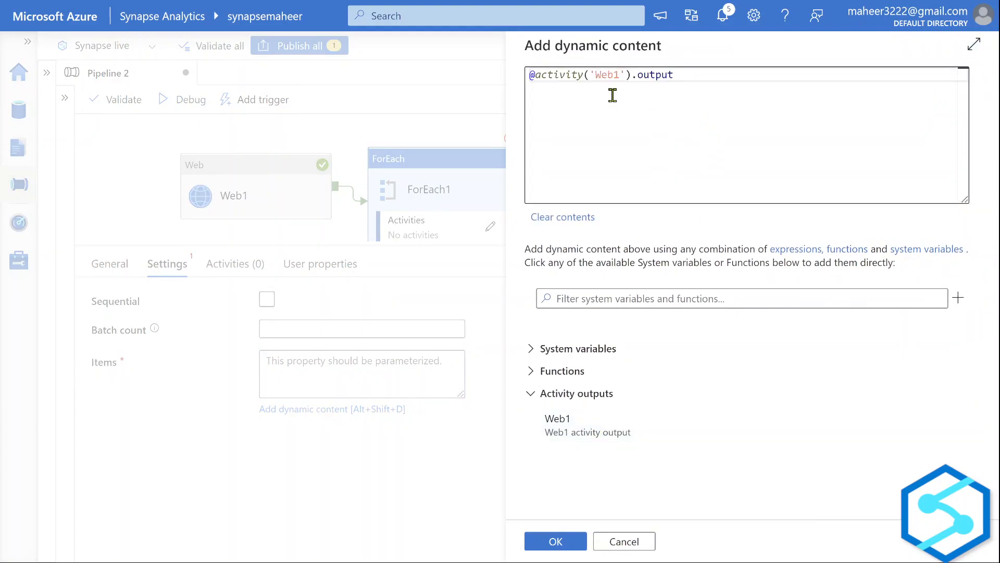
{"action": "left_click", "coordinate": [695, 73]}
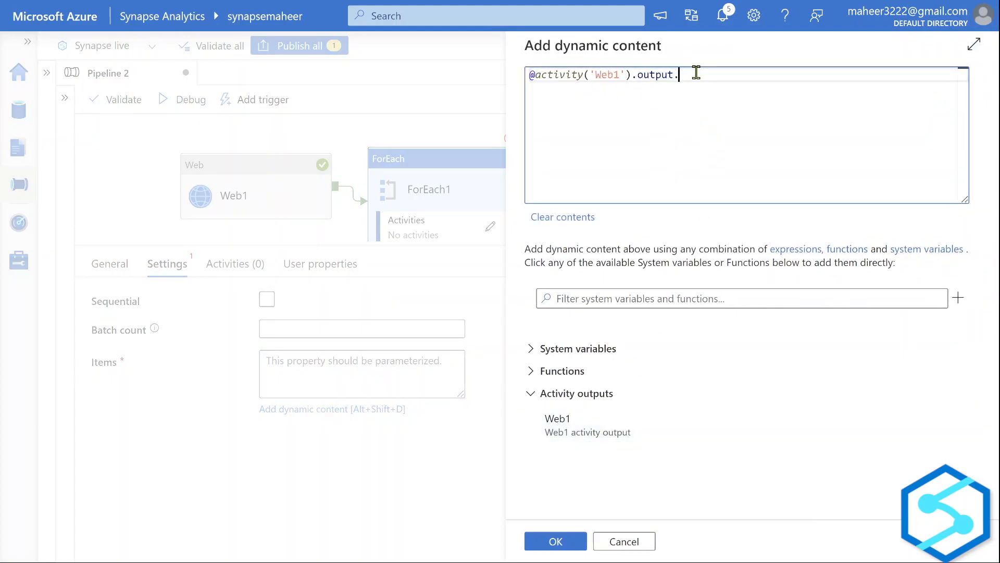
{"action": "key", "text": "alt+Tab"}
{"action": "left_click", "coordinate": [221, 152]}
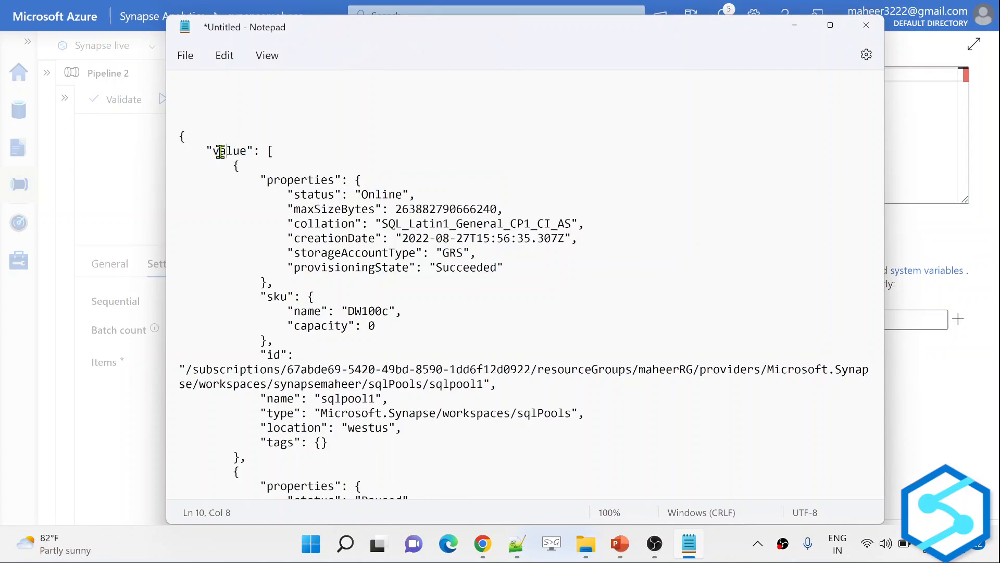
{"action": "left_click_drag", "start_coordinate": [214, 149], "coordinate": [246, 161]}
{"action": "key", "text": "ctrl+c"}
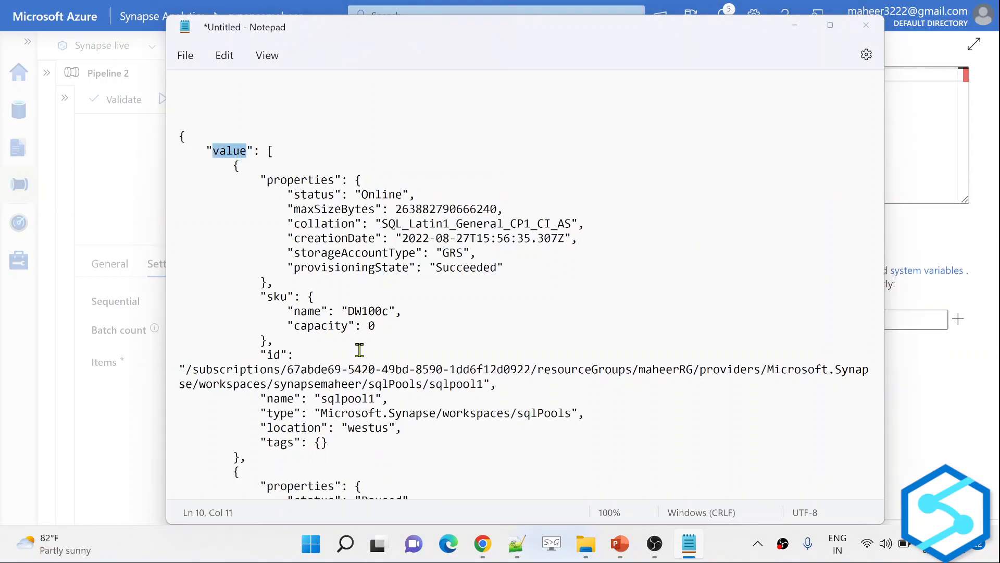
{"action": "key", "text": "alt+Tab"}
{"action": "left_click", "coordinate": [765, 100]}
{"action": "key", "text": "ctrl+v"}
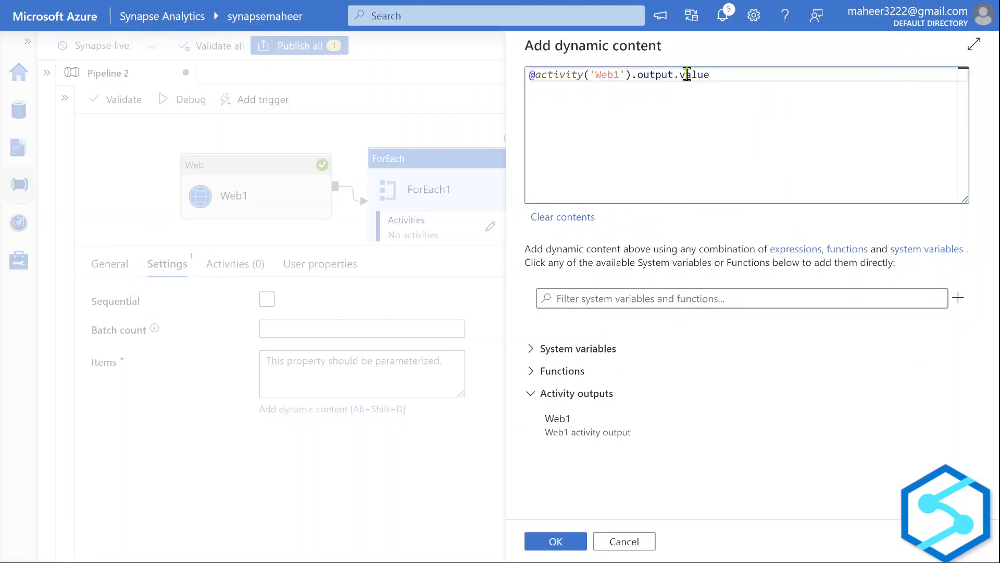
{"action": "key", "text": "alt+Tab"}
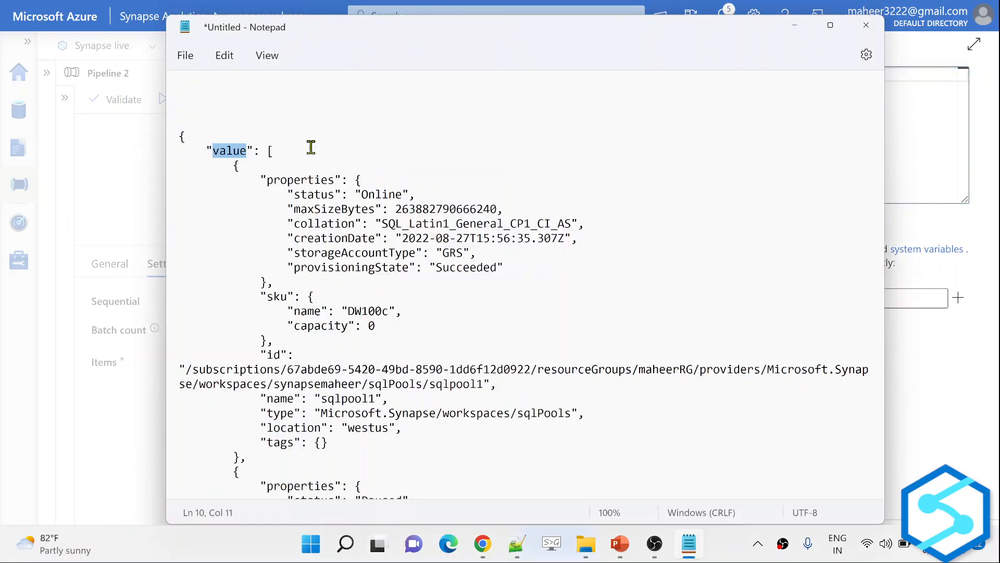
{"action": "key", "text": "alt+Tab"}
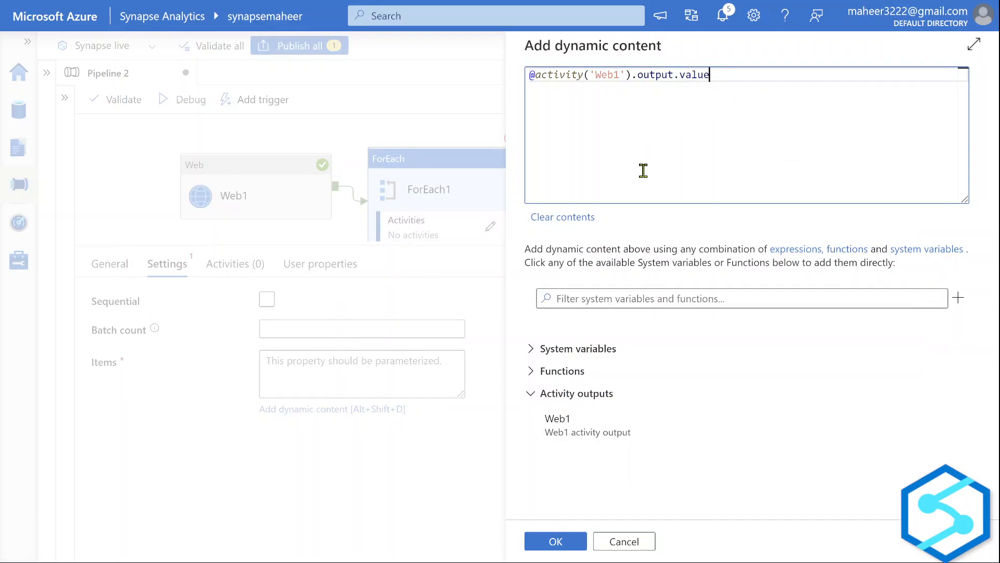
{"action": "left_click", "coordinate": [556, 542]}
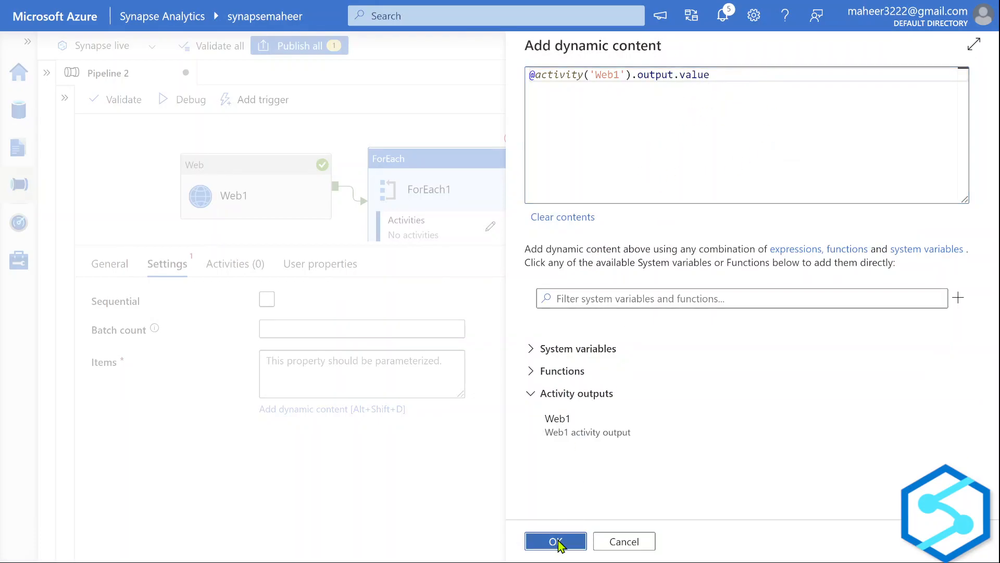
{"action": "left_click", "coordinate": [265, 306]}
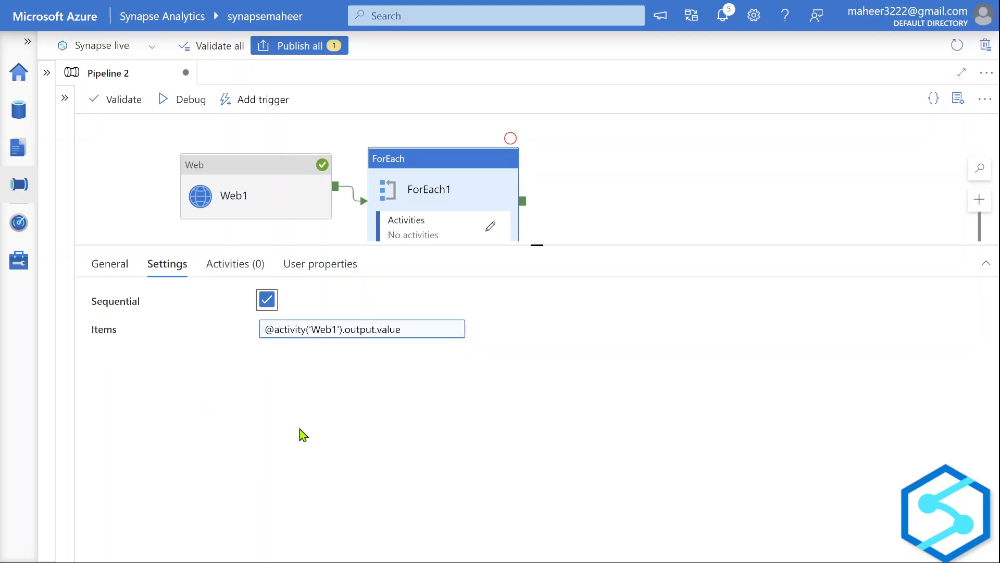
{"action": "key", "text": "alt+Tab"}
Highlight the first SQL pool's entry and properties block in the Notepad JSON.
{"action": "left_click_drag", "start_coordinate": [232, 177], "coordinate": [244, 454]}
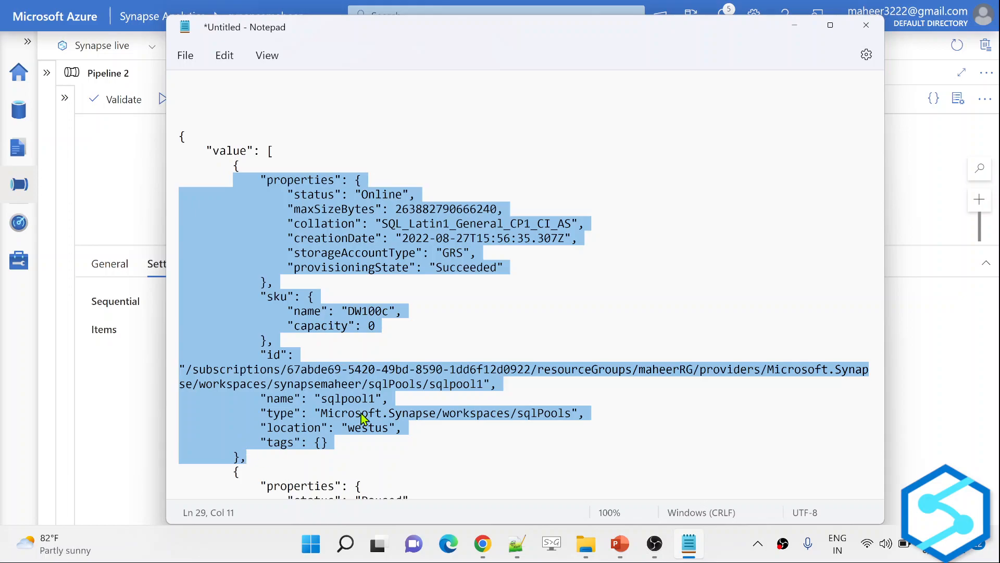
{"action": "scroll", "coordinate": [363, 417], "scroll_direction": "down", "scroll_amount": 4}
{"action": "left_click_drag", "start_coordinate": [233, 298], "coordinate": [266, 478]}
{"action": "left_click", "coordinate": [492, 391]}
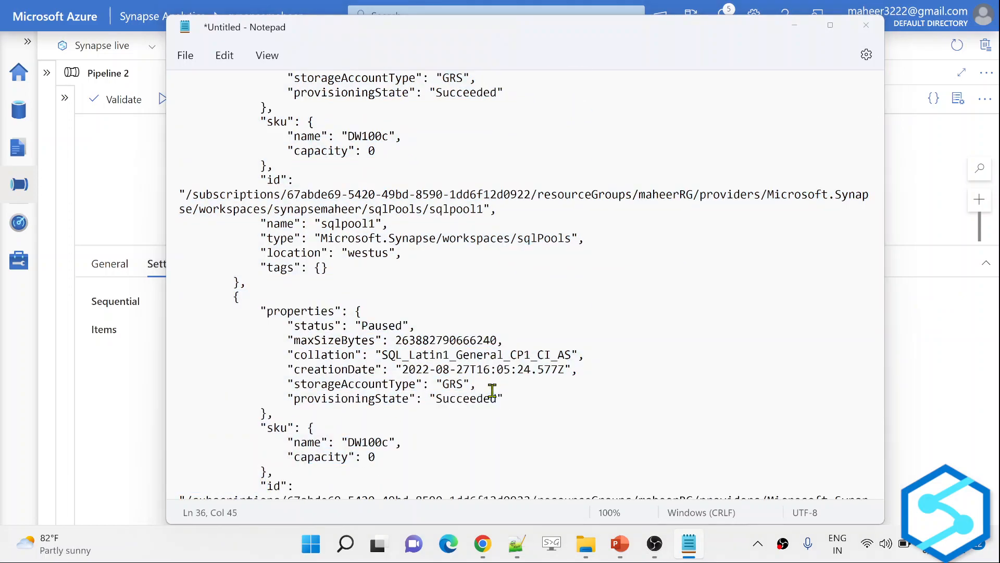
{"action": "key", "text": "alt+Tab"}
Open ForEach1's inner canvas and search the activities for 'if'.
{"action": "left_click", "coordinate": [490, 227]}
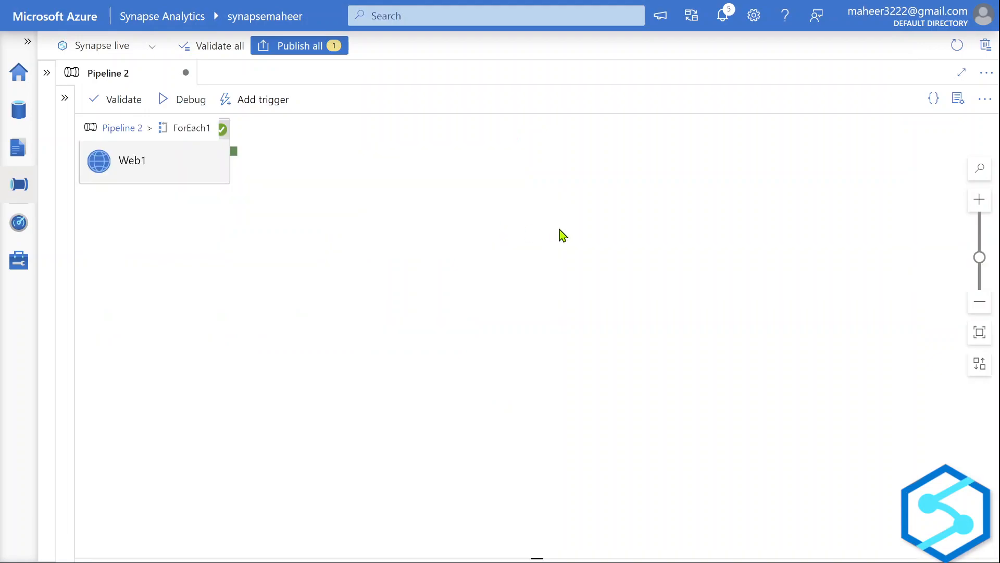
{"action": "left_click", "coordinate": [64, 101]}
{"action": "left_click", "coordinate": [126, 127]}
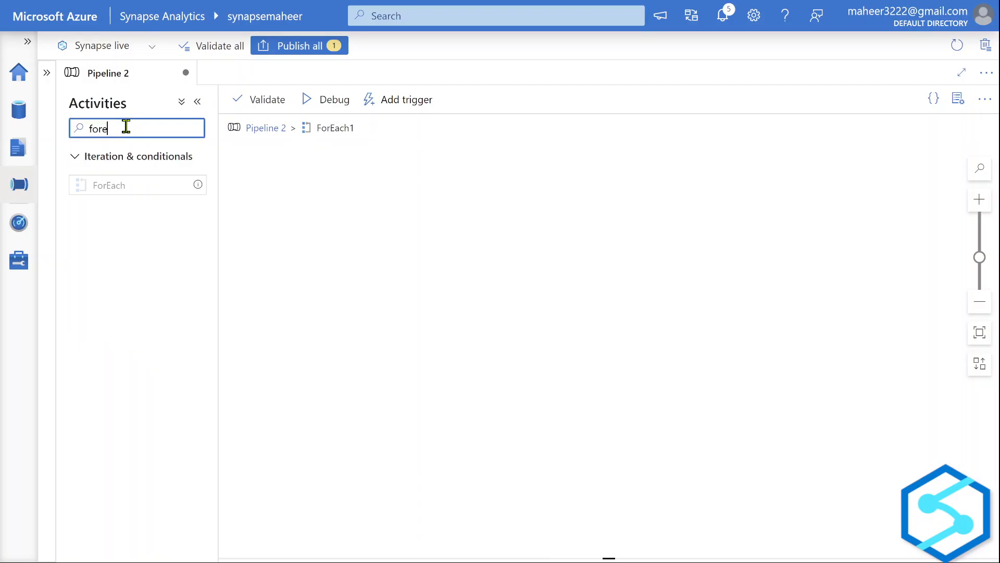
{"action": "key", "text": "BackSpace"}
{"action": "key", "text": "BackSpace"}
{"action": "key", "text": "BackSpace"}
{"action": "key", "text": "BackSpace"}
{"action": "type", "text": "if"}
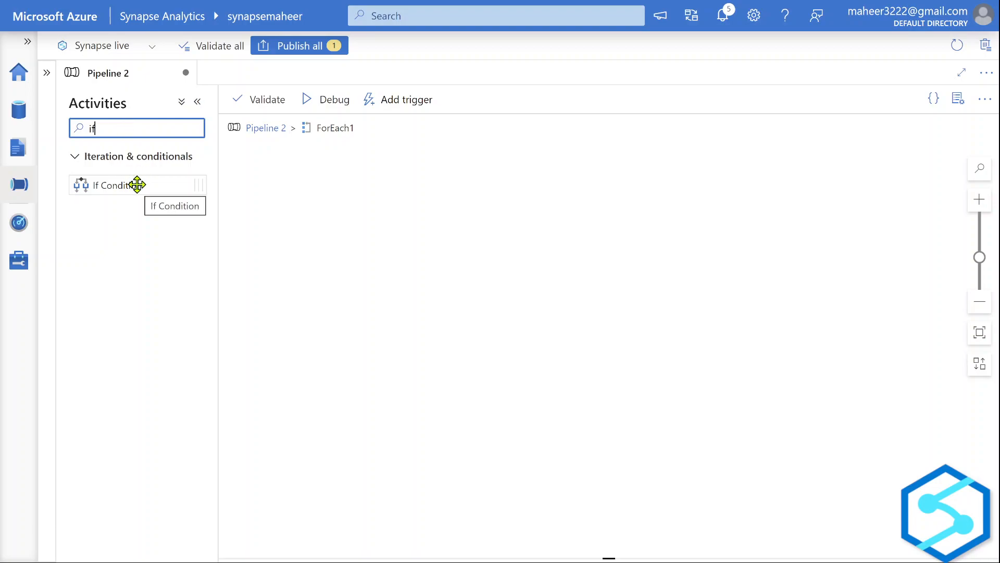
Place an If Condition activity inside ForEach1 and review the first pool's properties in the notes.
{"action": "left_click_drag", "start_coordinate": [137, 184], "coordinate": [536, 217]}
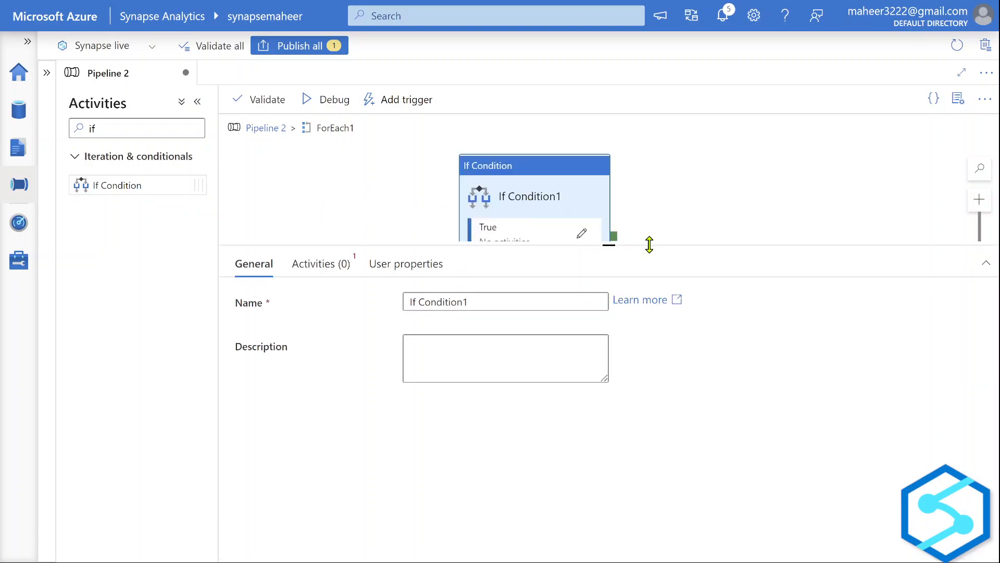
{"action": "left_click_drag", "start_coordinate": [651, 245], "coordinate": [632, 368]}
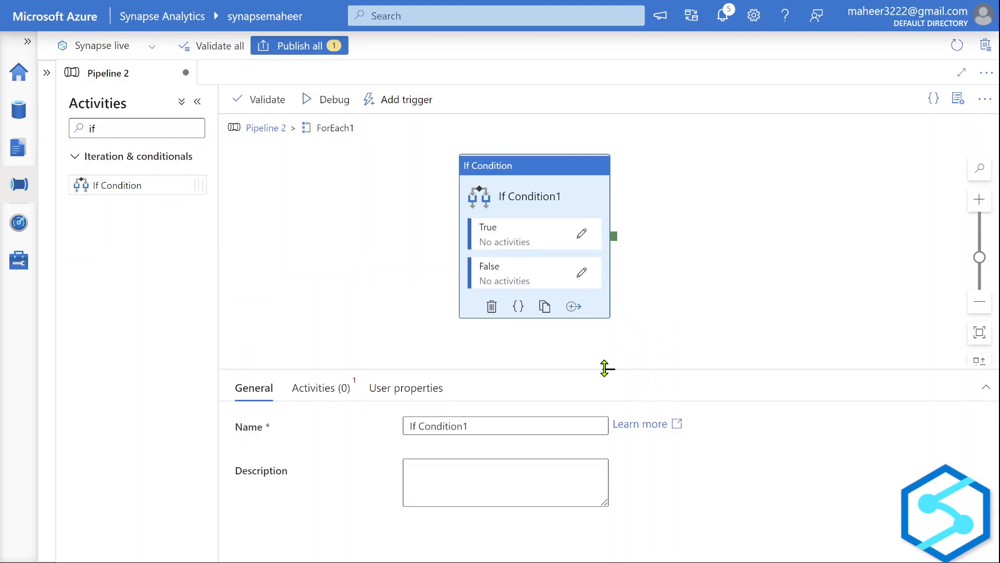
{"action": "key", "text": "alt+Tab"}
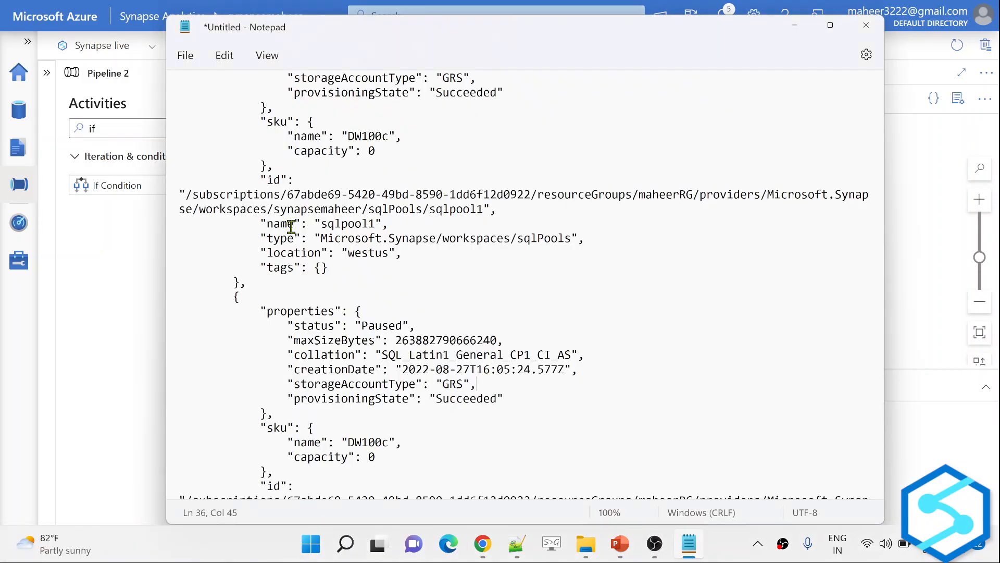
{"action": "scroll", "coordinate": [290, 266], "scroll_direction": "up", "scroll_amount": 7}
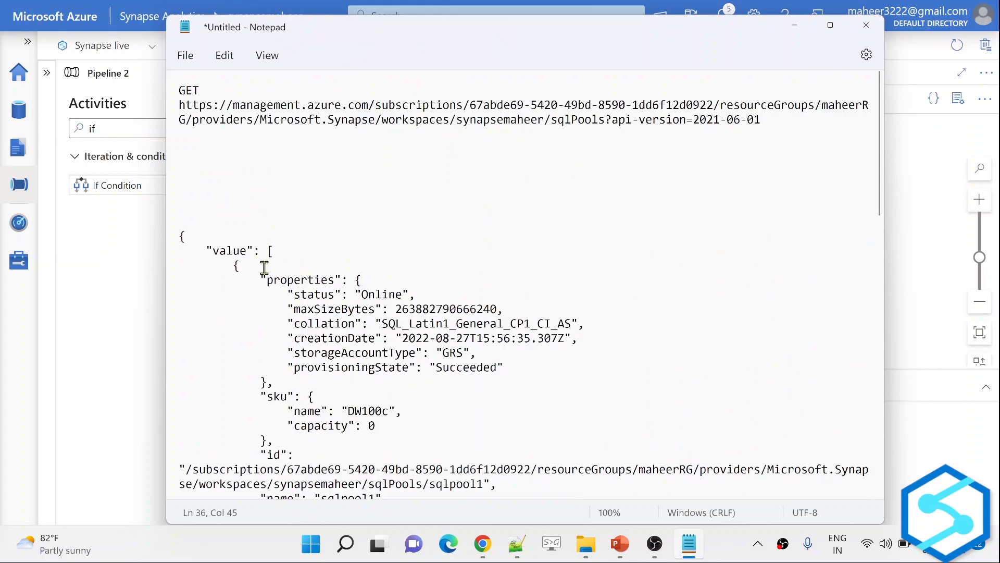
{"action": "left_click_drag", "start_coordinate": [260, 280], "coordinate": [404, 294]}
{"action": "left_click", "coordinate": [288, 295]}
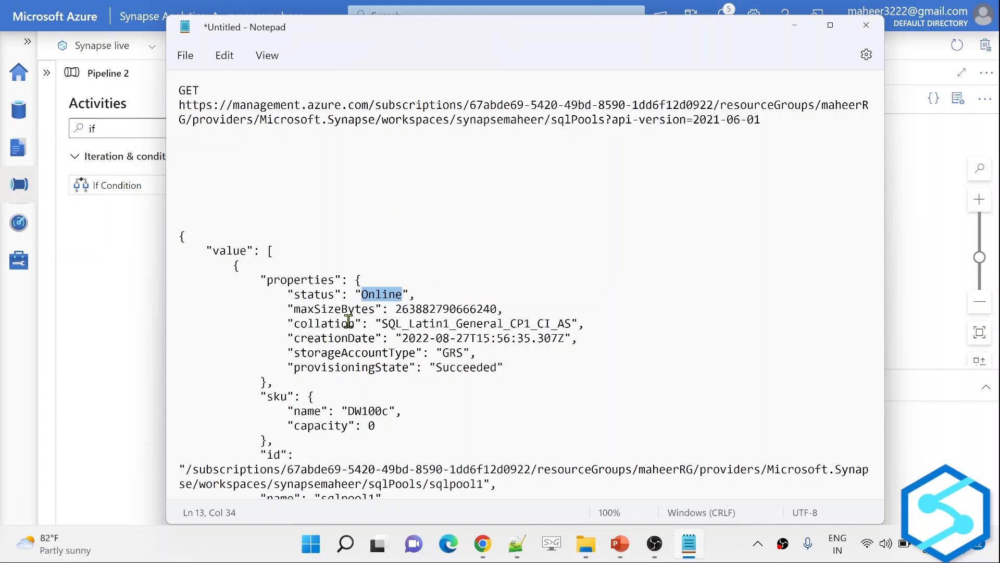
Mark the Paused status value in the notes, then show If Condition1's Activities settings.
{"action": "scroll", "coordinate": [415, 379], "scroll_direction": "down", "scroll_amount": 6}
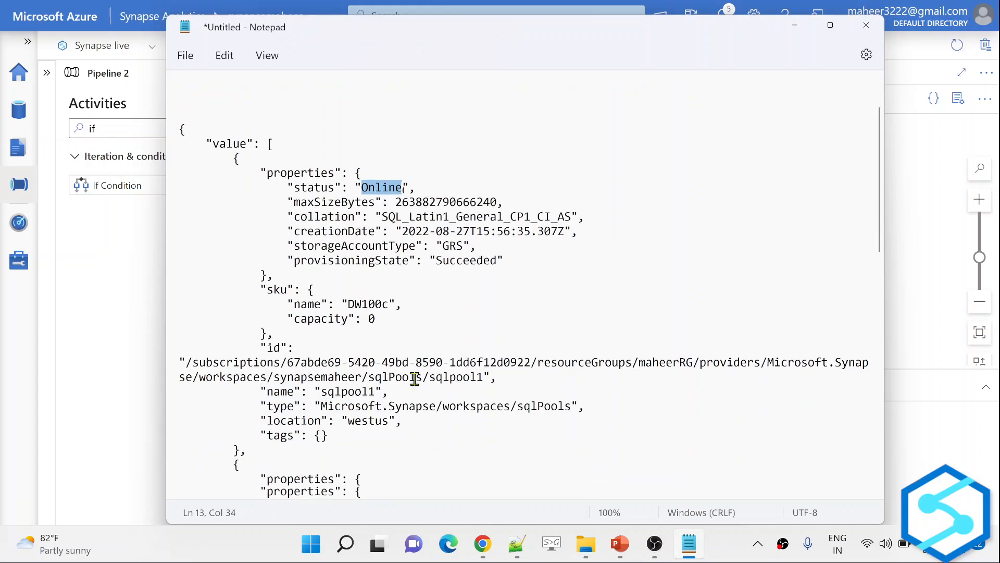
{"action": "left_click_drag", "start_coordinate": [356, 354], "coordinate": [409, 353]}
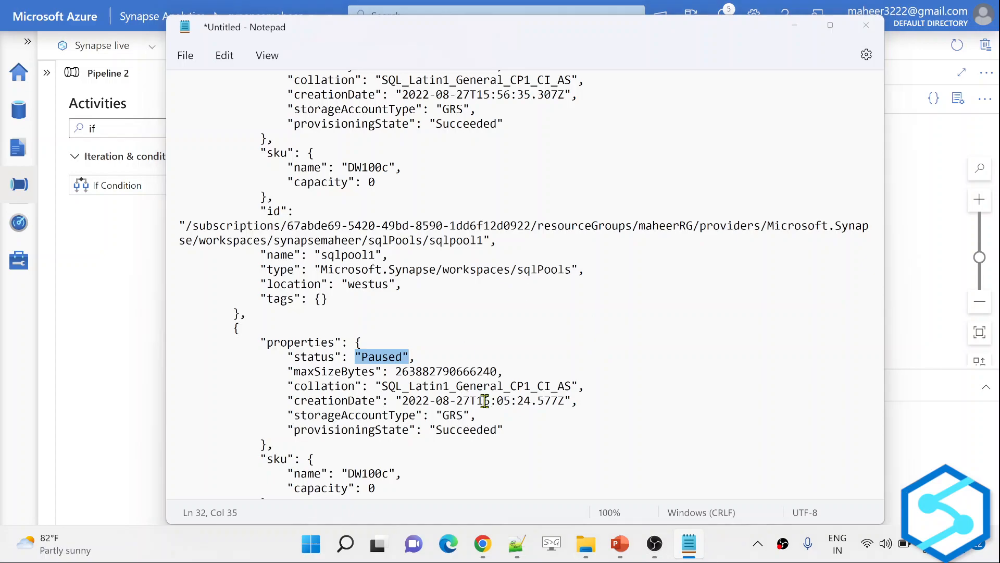
{"action": "key", "text": "alt+Tab"}
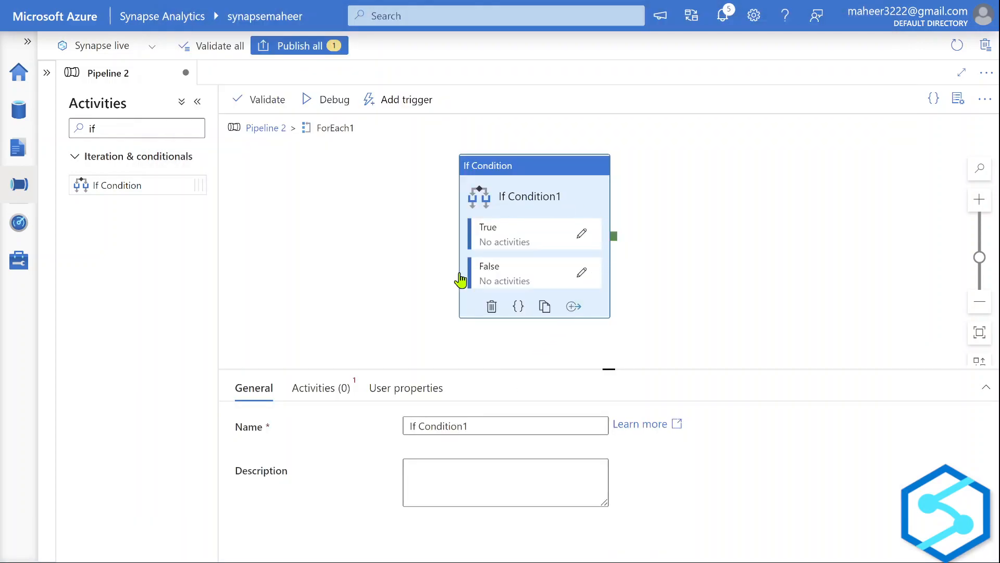
{"action": "left_click_drag", "start_coordinate": [332, 368], "coordinate": [346, 261]}
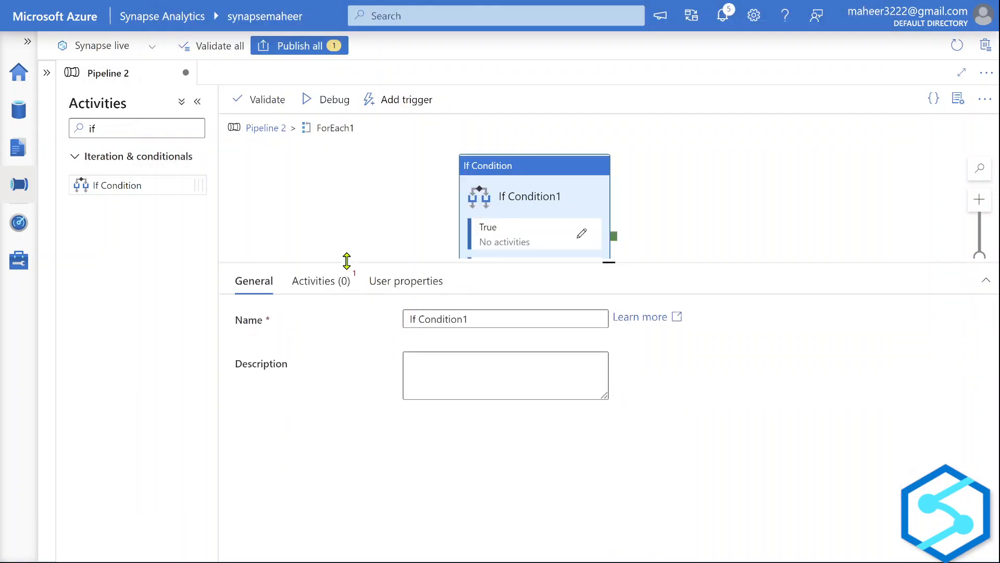
{"action": "key", "text": "alt+Tab"}
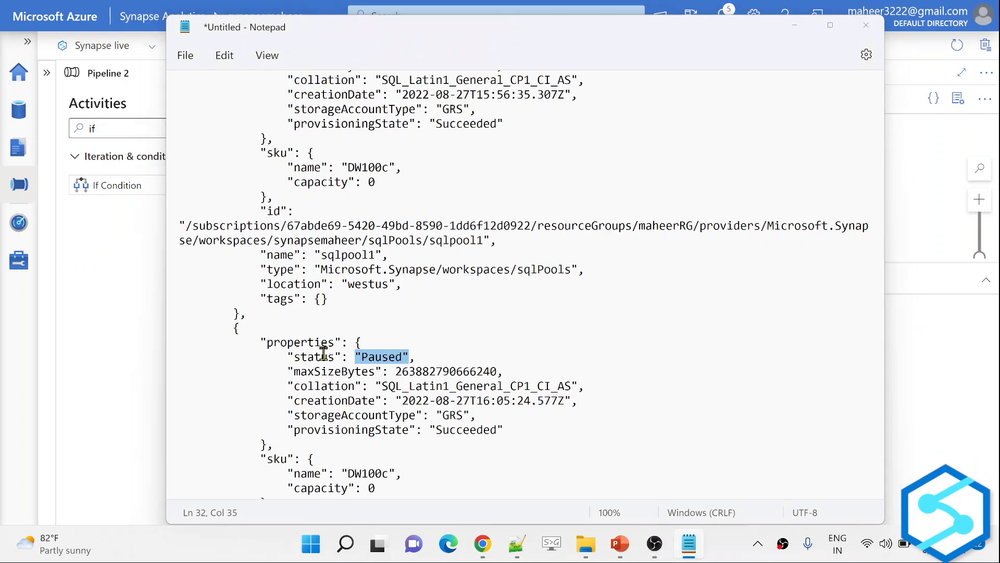
{"action": "key", "text": "alt+Tab"}
{"action": "left_click", "coordinate": [317, 282]}
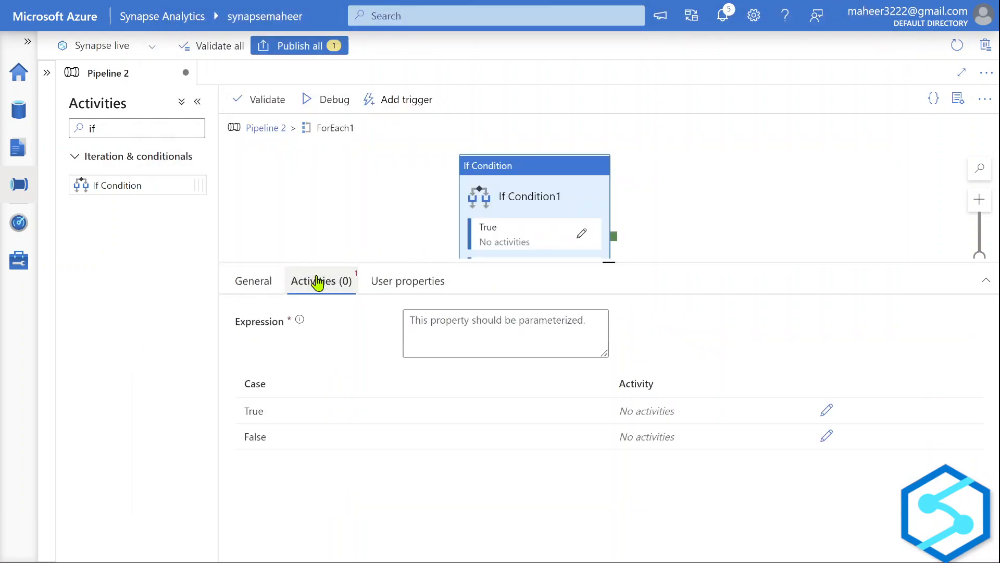
Open Add dynamic content for If Condition1's Expression field.
{"action": "left_click", "coordinate": [474, 322]}
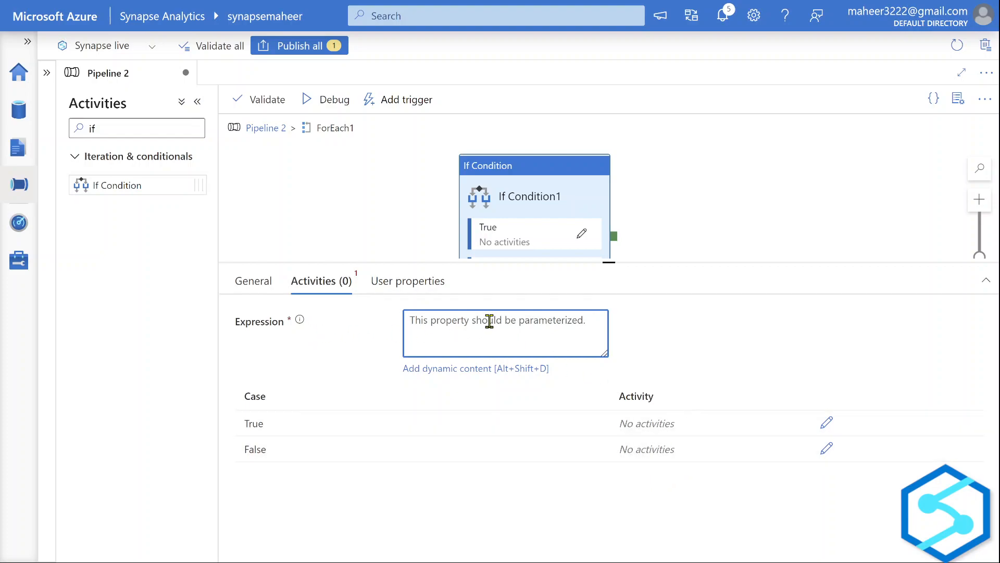
{"action": "left_click", "coordinate": [472, 370]}
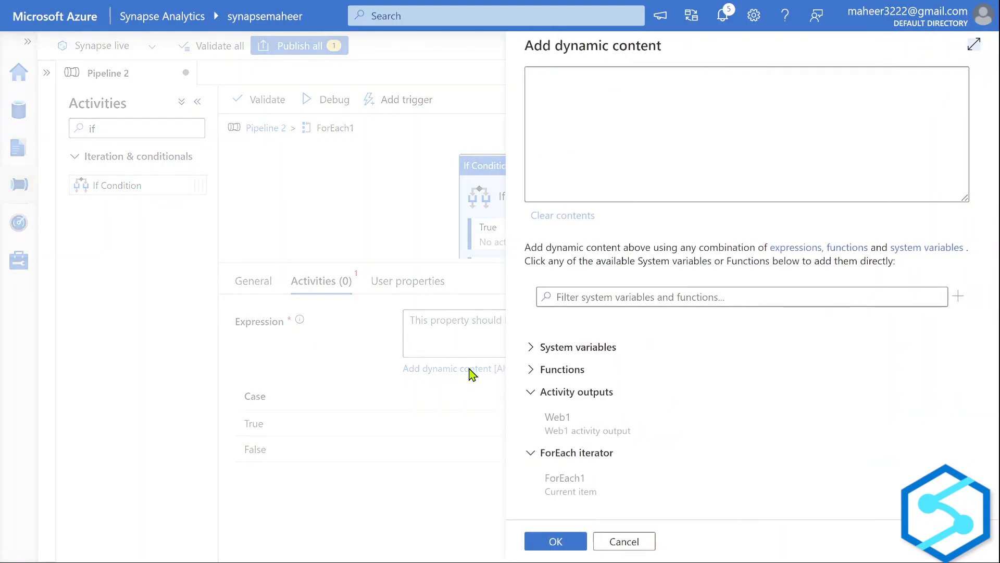
Insert the equals function into the If Condition expression.
{"action": "left_click", "coordinate": [615, 299]}
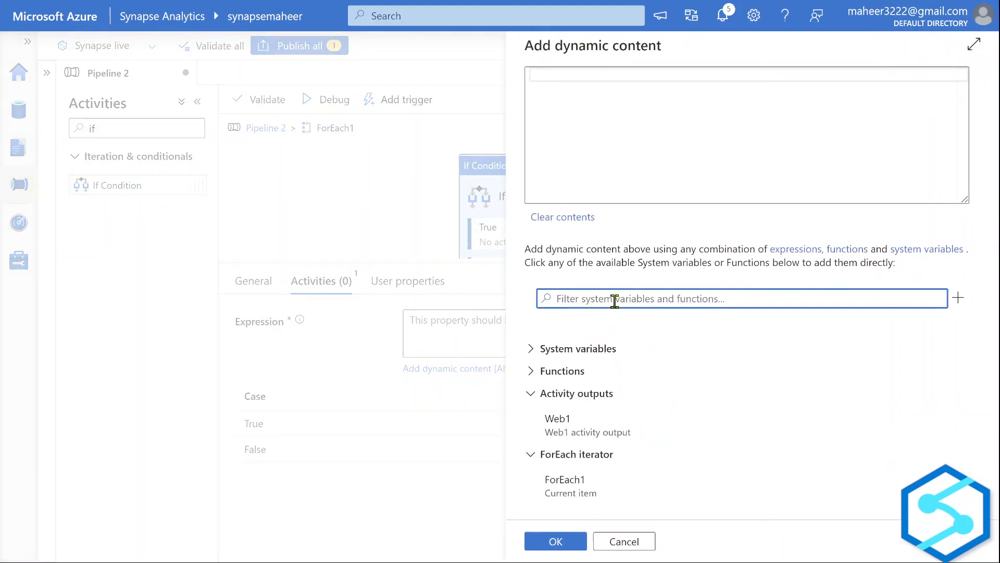
{"action": "type", "text": "equal"}
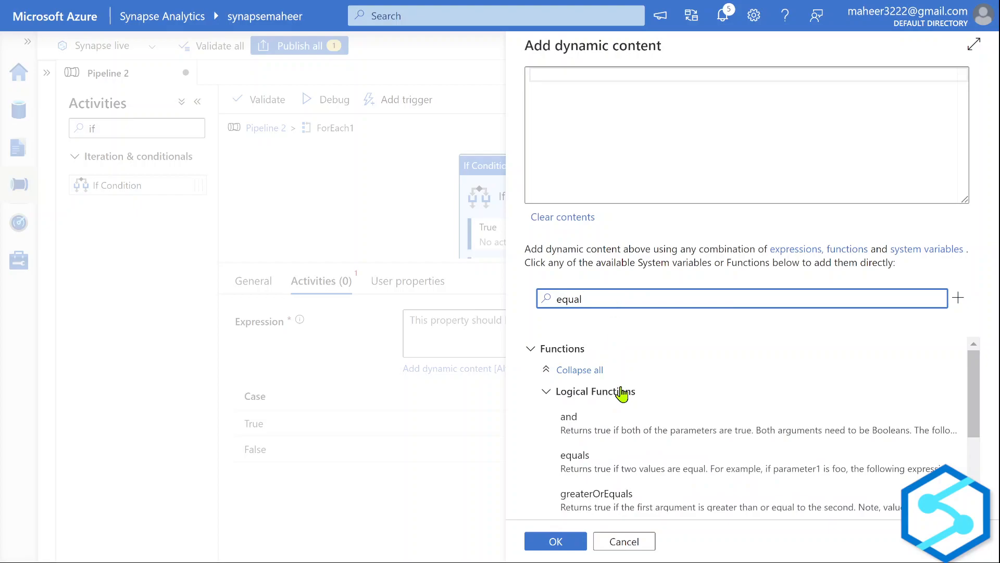
{"action": "left_click", "coordinate": [613, 469]}
{"action": "left_click", "coordinate": [577, 76]}
{"action": "left_click", "coordinate": [615, 317]}
{"action": "key", "text": "BackSpace"}
{"action": "key", "text": "BackSpace"}
{"action": "key", "text": "BackSpace"}
{"action": "key", "text": "BackSpace"}
{"action": "key", "text": "BackSpace"}
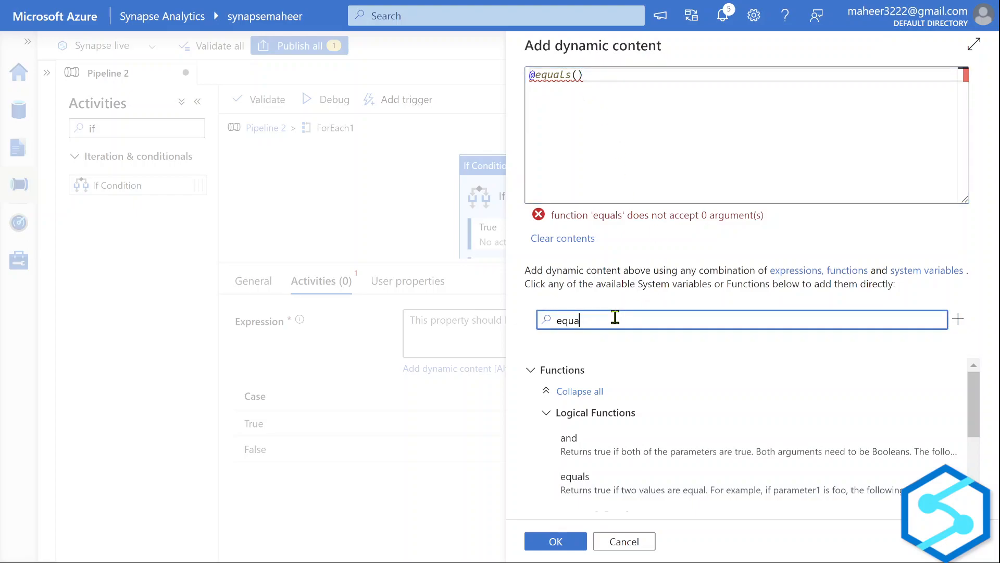
{"action": "key", "text": "alt+Tab"}
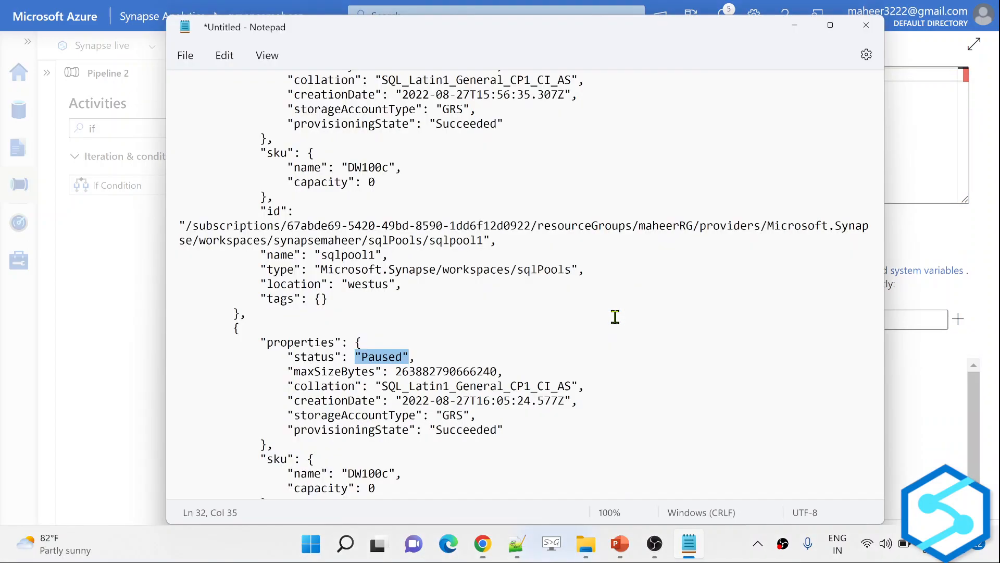
{"action": "scroll", "coordinate": [244, 280], "scroll_direction": "up", "scroll_amount": 2}
{"action": "scroll", "coordinate": [243, 280], "scroll_direction": "up", "scroll_amount": 2}
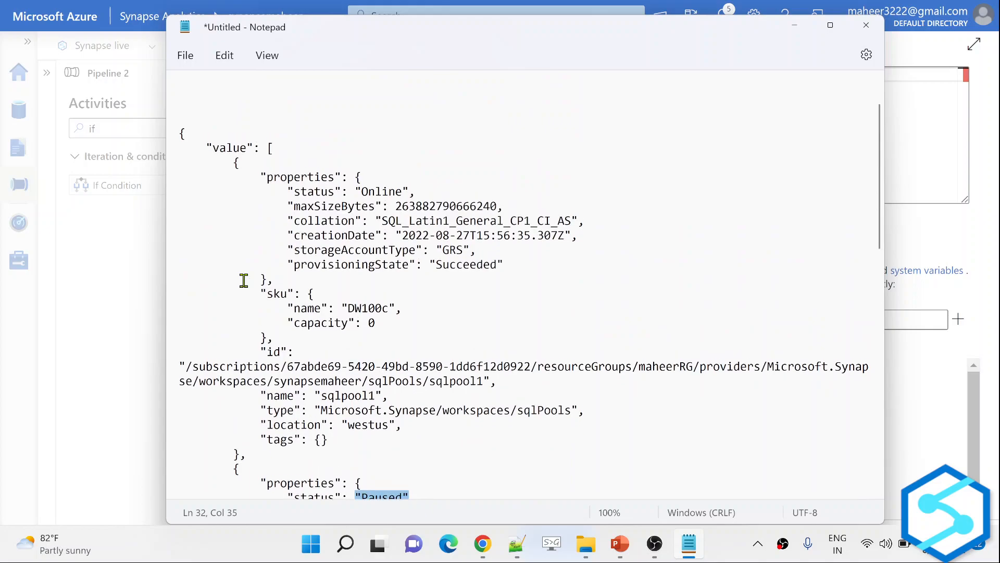
{"action": "left_click", "coordinate": [224, 199]}
{"action": "left_click_drag", "start_coordinate": [224, 200], "coordinate": [244, 231]}
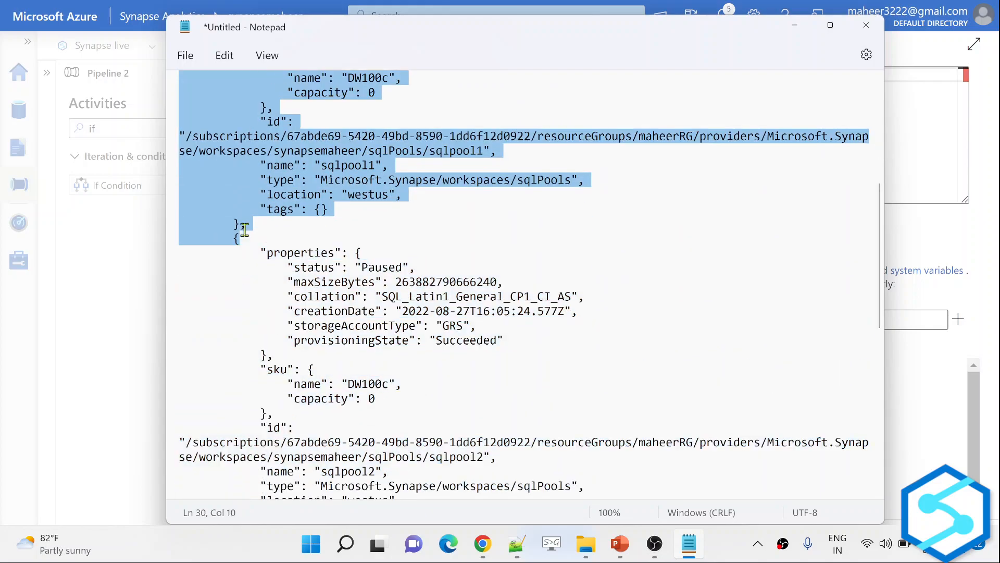
{"action": "scroll", "coordinate": [408, 258], "scroll_direction": "up", "scroll_amount": 2}
{"action": "scroll", "coordinate": [407, 259], "scroll_direction": "up", "scroll_amount": 3}
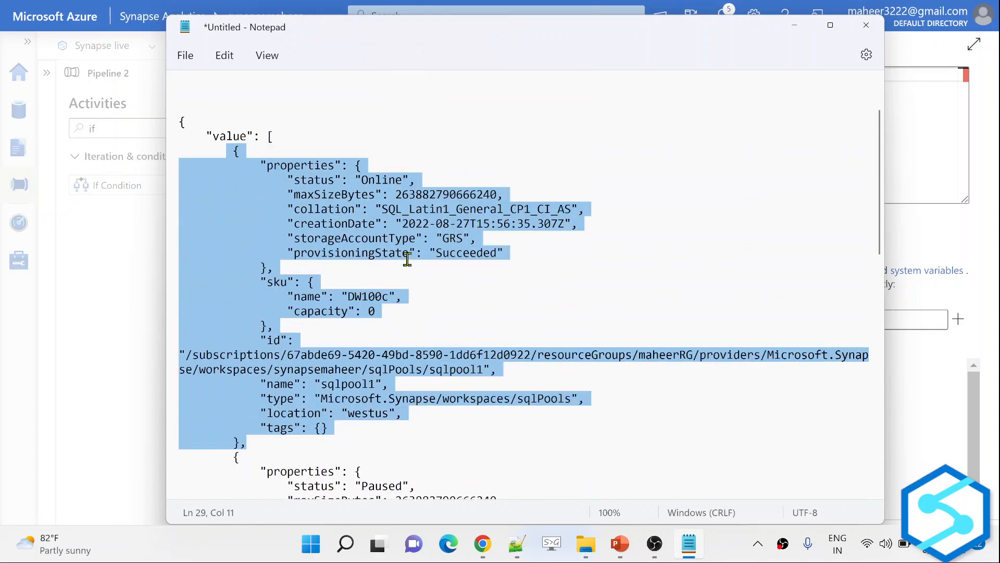
{"action": "key", "text": "alt+Tab"}
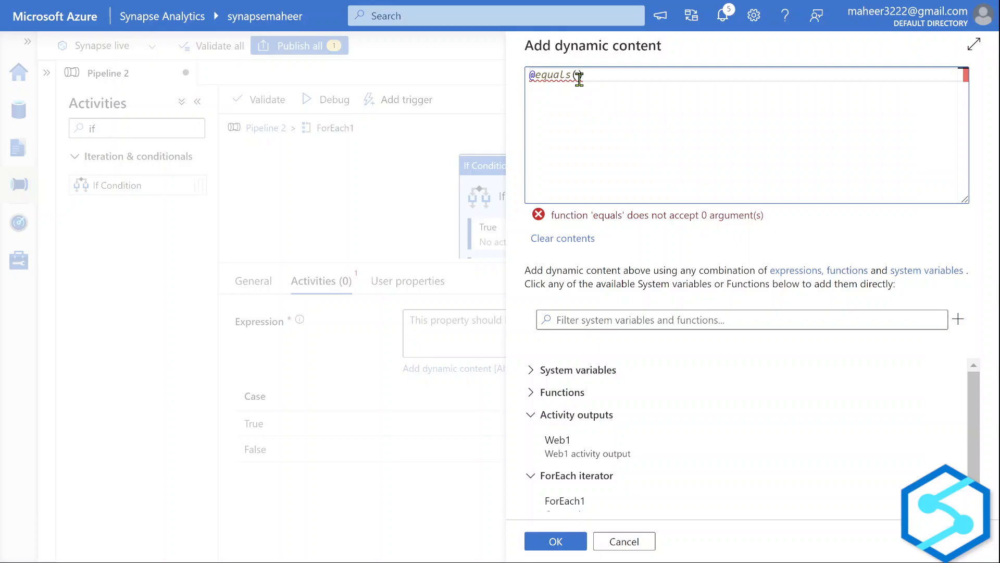
{"action": "type", "text": "@item("}
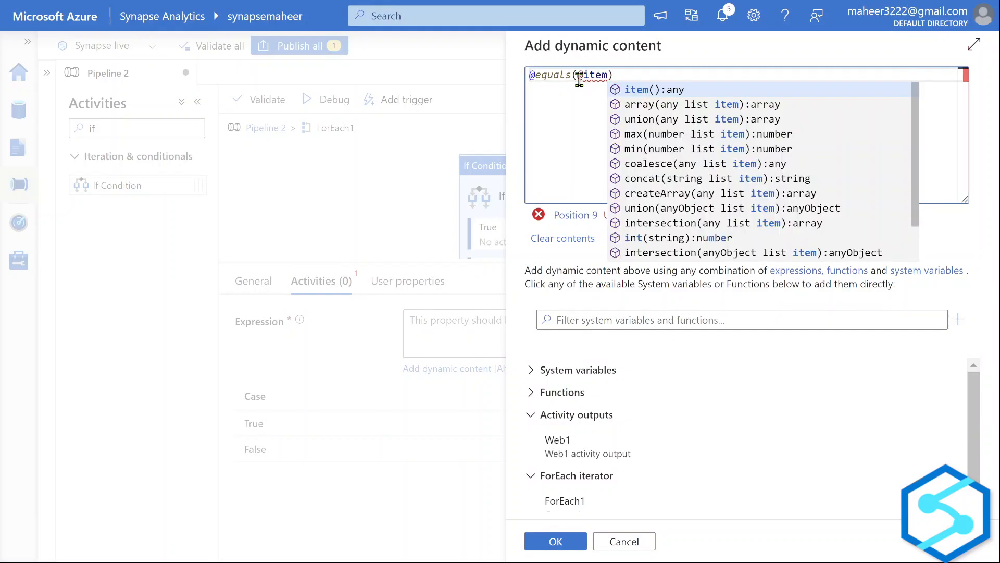
{"action": "left_click", "coordinate": [570, 133]}
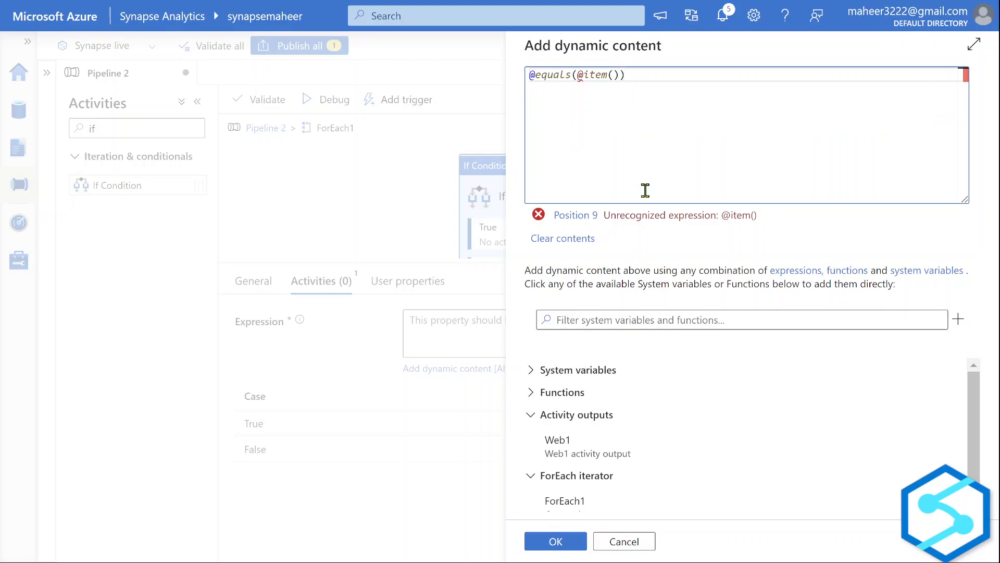
Append properties.status to item(), using key names copied from the sample JSON.
{"action": "key", "text": "alt+Tab"}
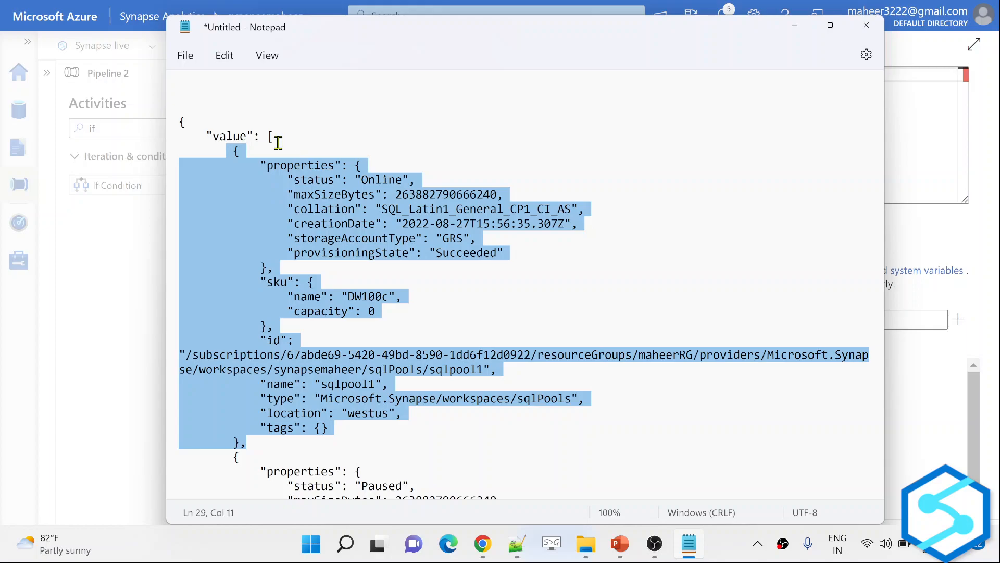
{"action": "left_click", "coordinate": [271, 166]}
{"action": "left_click_drag", "start_coordinate": [268, 166], "coordinate": [335, 169]}
{"action": "key", "text": "ctrl+c"}
{"action": "key", "text": "alt+Tab"}
{"action": "key", "text": "ctrl+v"}
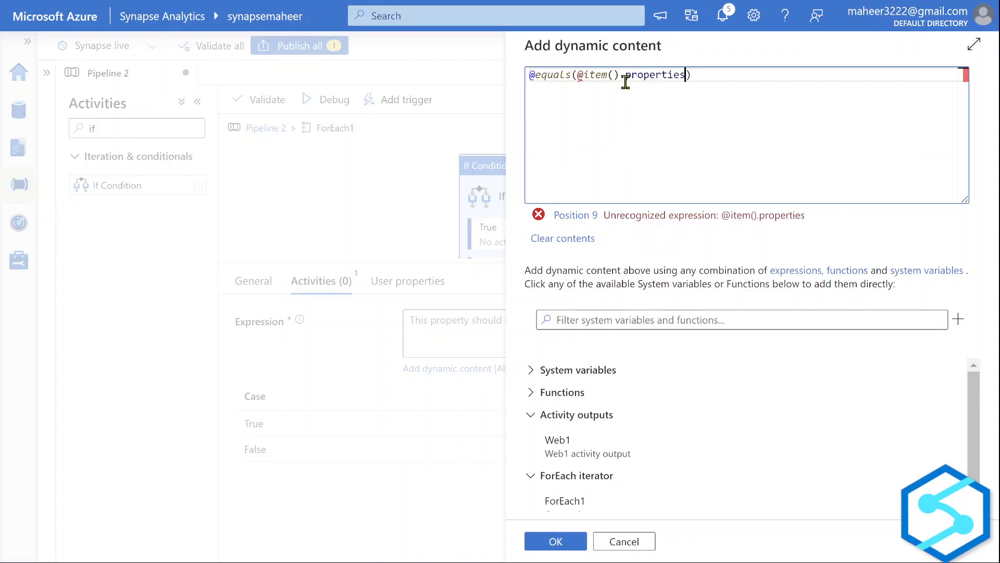
{"action": "key", "text": "alt+Tab"}
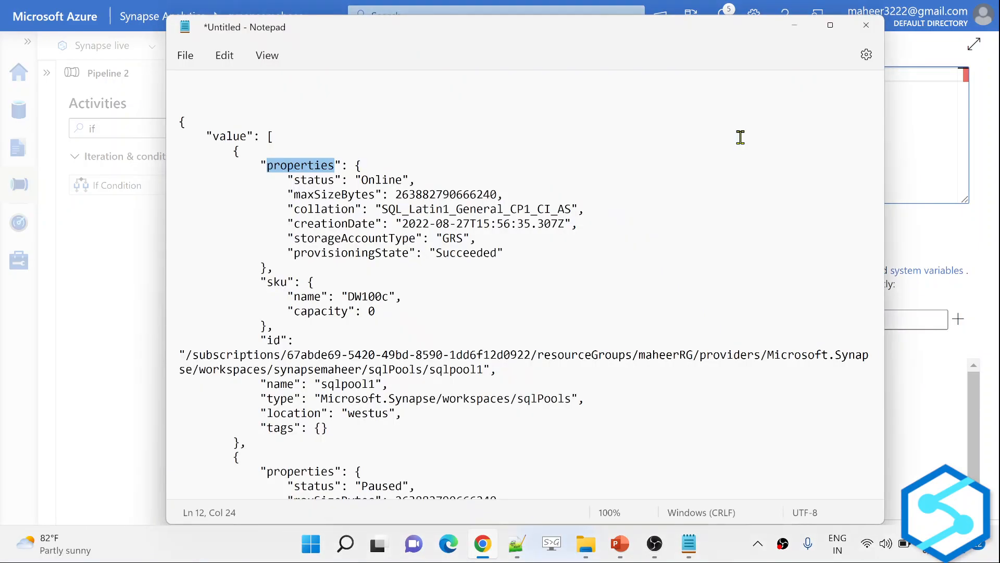
{"action": "left_click_drag", "start_coordinate": [295, 180], "coordinate": [336, 179]}
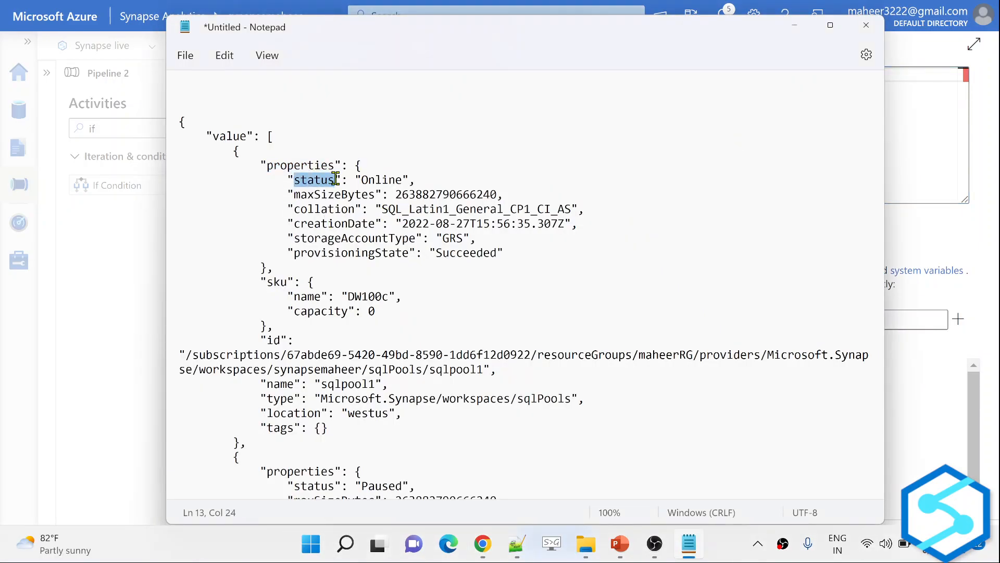
{"action": "key", "text": "ctrl+c"}
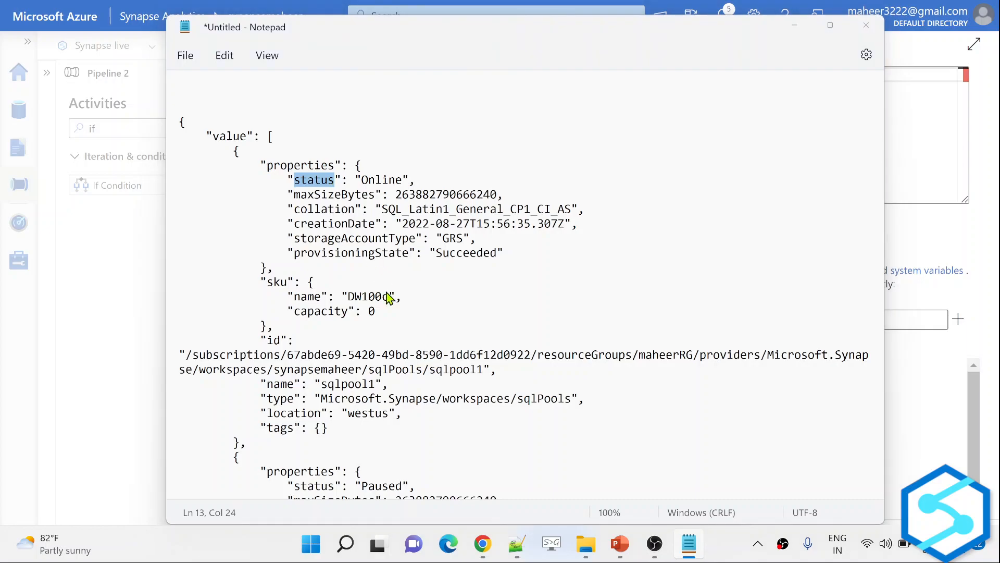
{"action": "key", "text": "alt+Tab"}
{"action": "type", "text": "."}
{"action": "key", "text": "ctrl+v"}
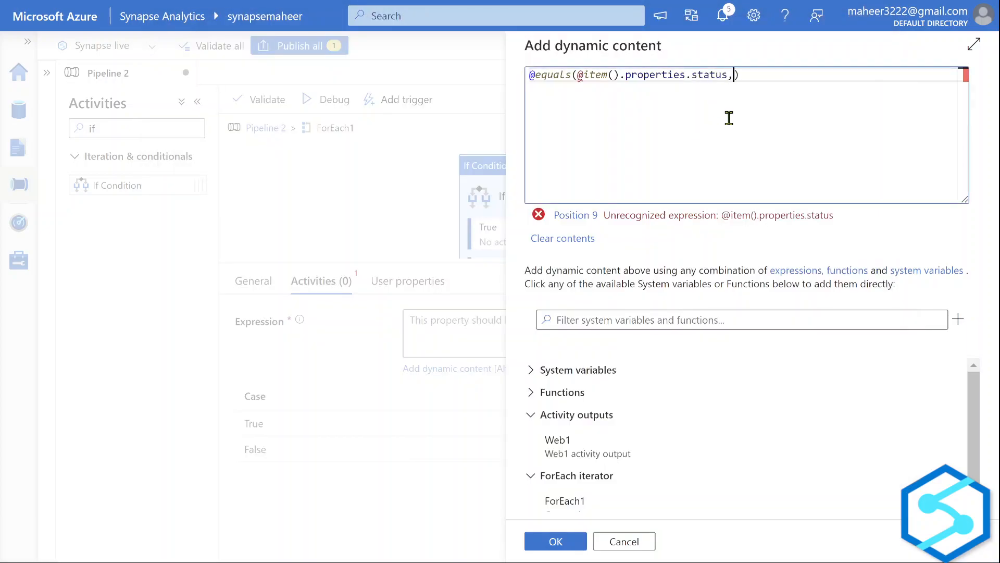
Paste 'Online' from the JSON as the comparison value.
{"action": "key", "text": "alt+Tab"}
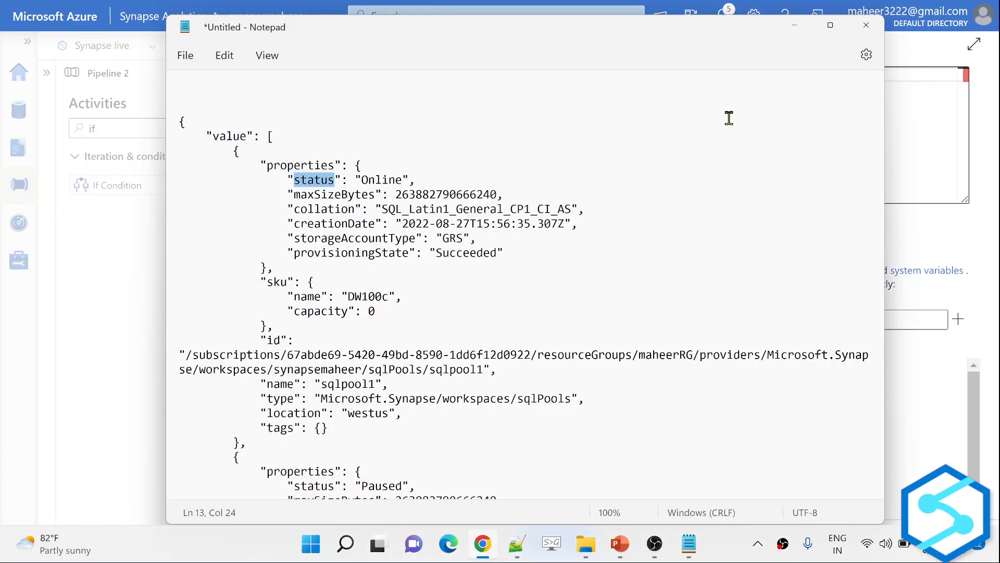
{"action": "left_click_drag", "start_coordinate": [364, 179], "coordinate": [400, 180]}
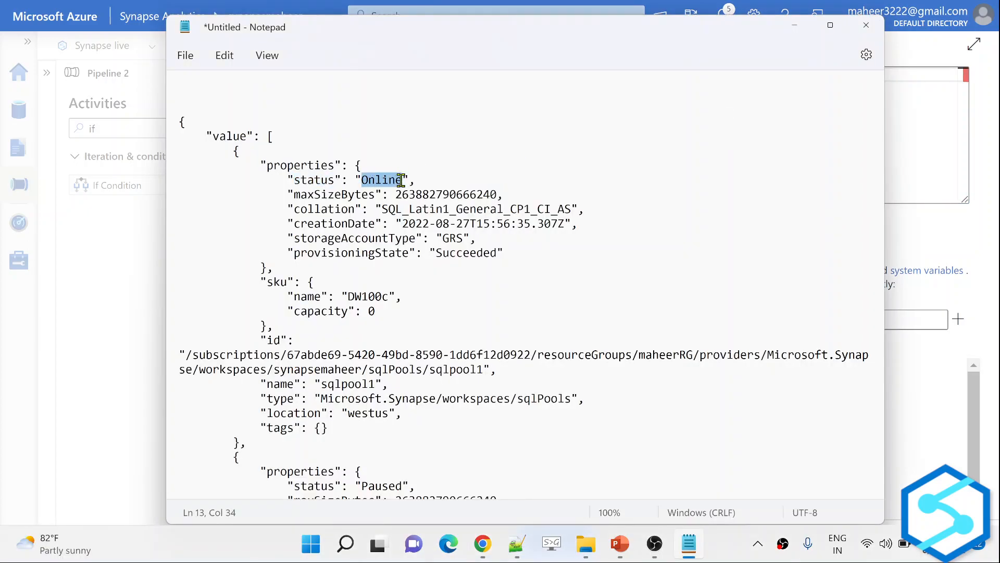
{"action": "key", "text": "ctrl+c"}
{"action": "key", "text": "alt+Tab"}
{"action": "key", "text": "ctrl+v"}
{"action": "left_click_drag", "start_coordinate": [729, 78], "coordinate": [579, 75]}
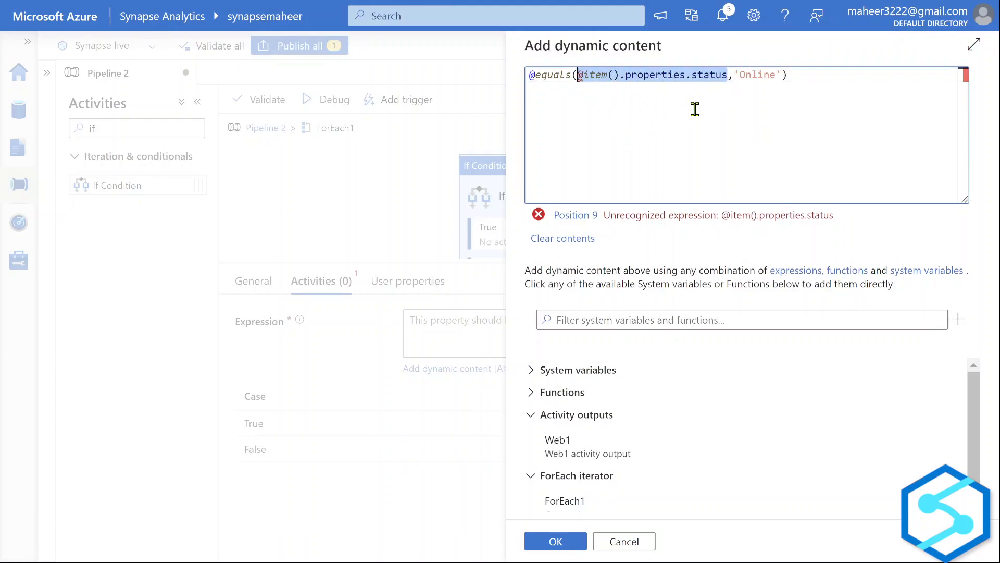
{"action": "left_click", "coordinate": [735, 74]}
{"action": "left_click_drag", "start_coordinate": [741, 76], "coordinate": [776, 74]}
{"action": "left_click", "coordinate": [583, 74]}
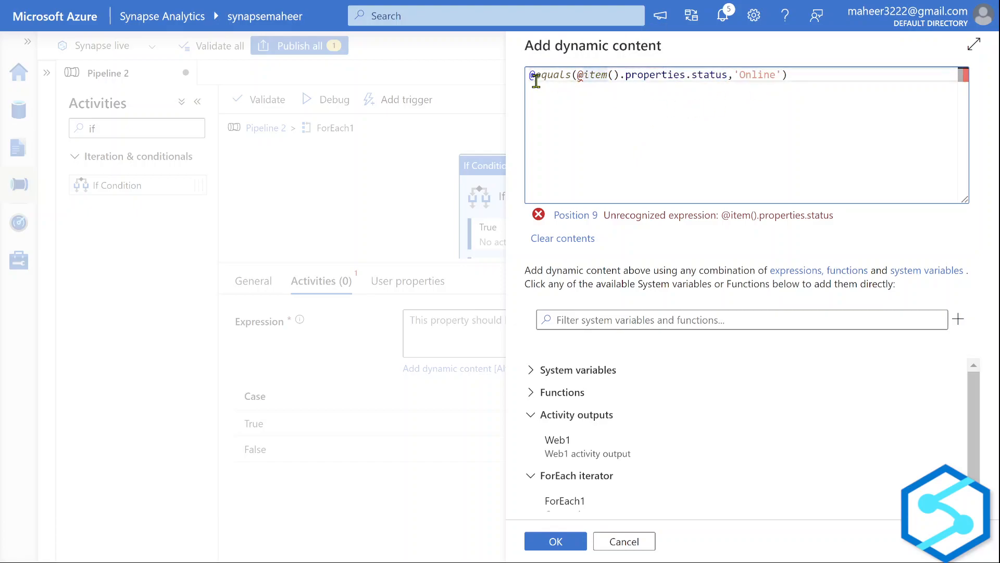
{"action": "key", "text": "Delete"}
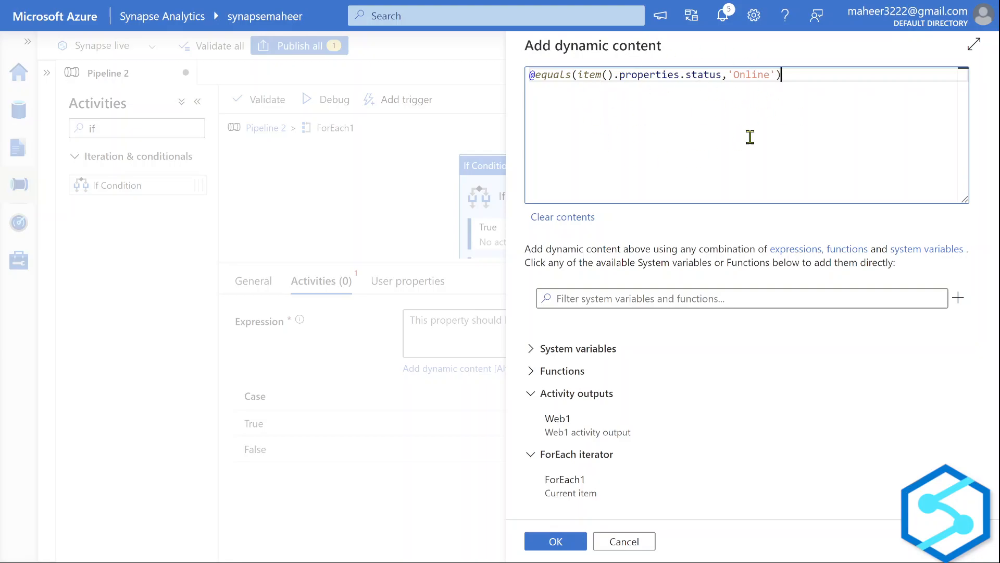
{"action": "left_click_drag", "start_coordinate": [578, 74], "coordinate": [717, 77]}
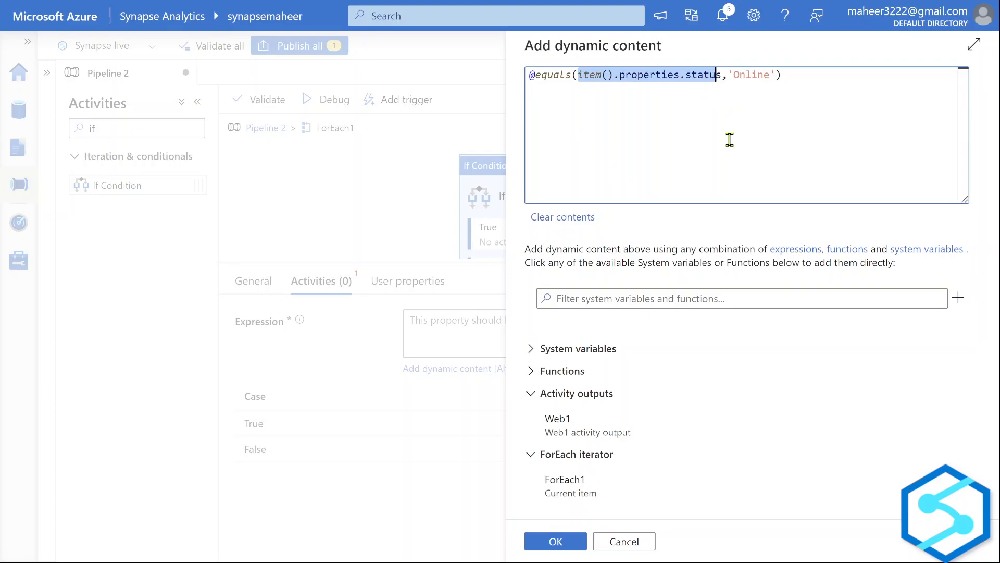
{"action": "left_click", "coordinate": [565, 539]}
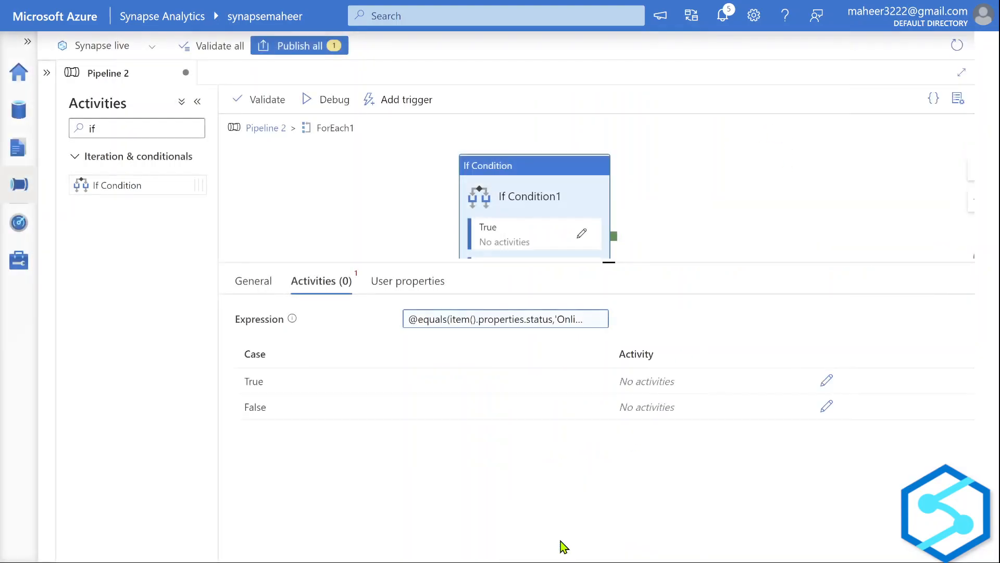
Review the sqlpool1 name and its status Online pair in the sample JSON.
{"action": "key", "text": "alt+Tab"}
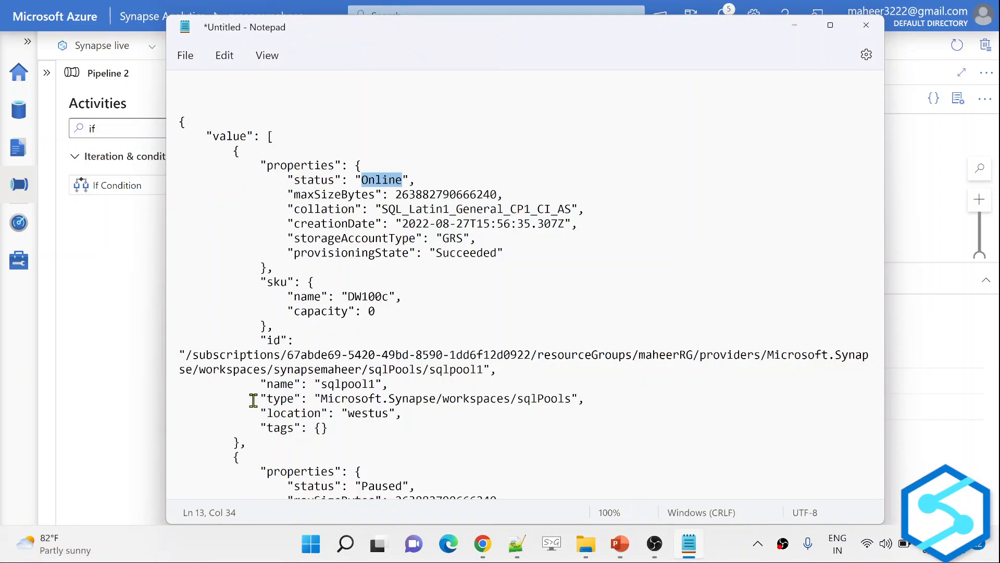
{"action": "left_click_drag", "start_coordinate": [312, 387], "coordinate": [378, 389]}
{"action": "left_click_drag", "start_coordinate": [286, 178], "coordinate": [411, 180]}
{"action": "key", "text": "alt+Tab"}
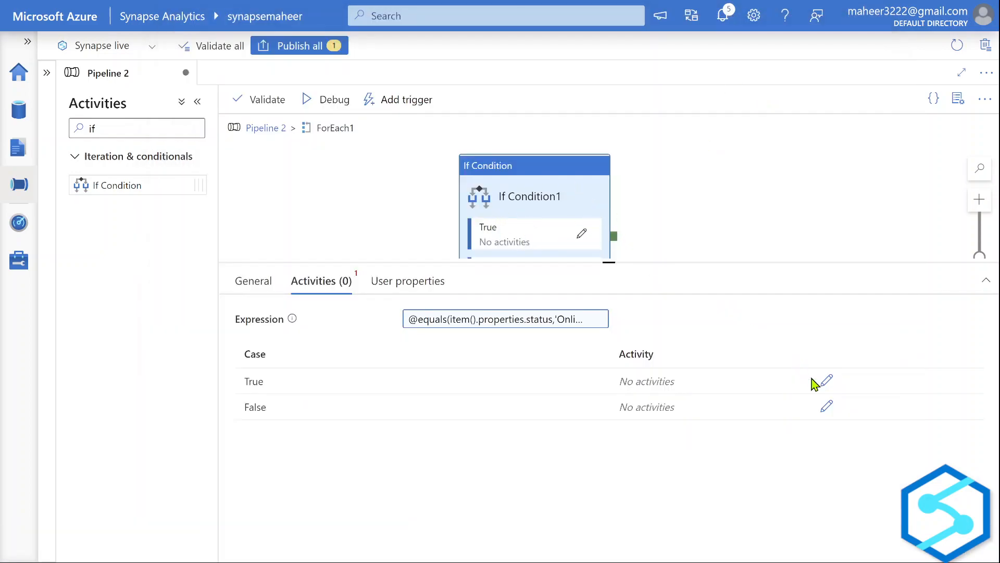
Drop a Web activity into the True branch and rename it from Web2 to PauseSQLPool.
{"action": "left_click", "coordinate": [827, 382]}
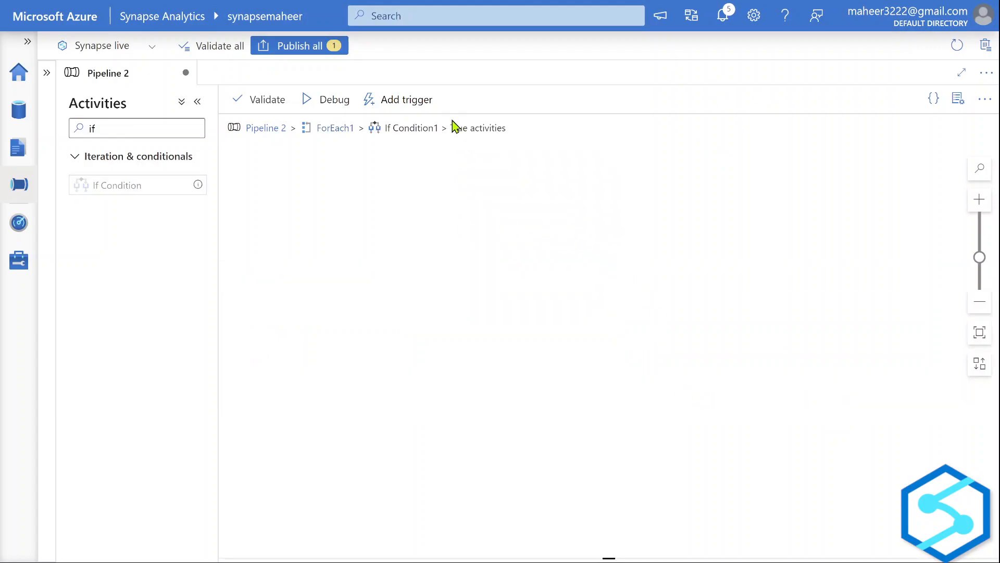
{"action": "left_click_drag", "start_coordinate": [457, 127], "coordinate": [490, 128]}
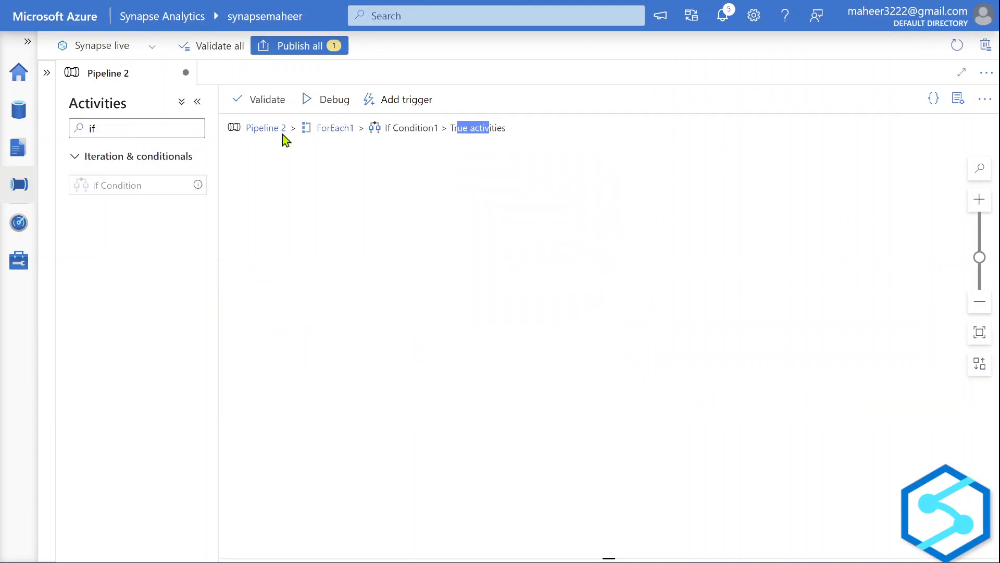
{"action": "left_click", "coordinate": [144, 130]}
{"action": "key", "text": "BackSpace"}
{"action": "key", "text": "BackSpace"}
{"action": "type", "text": "we"}
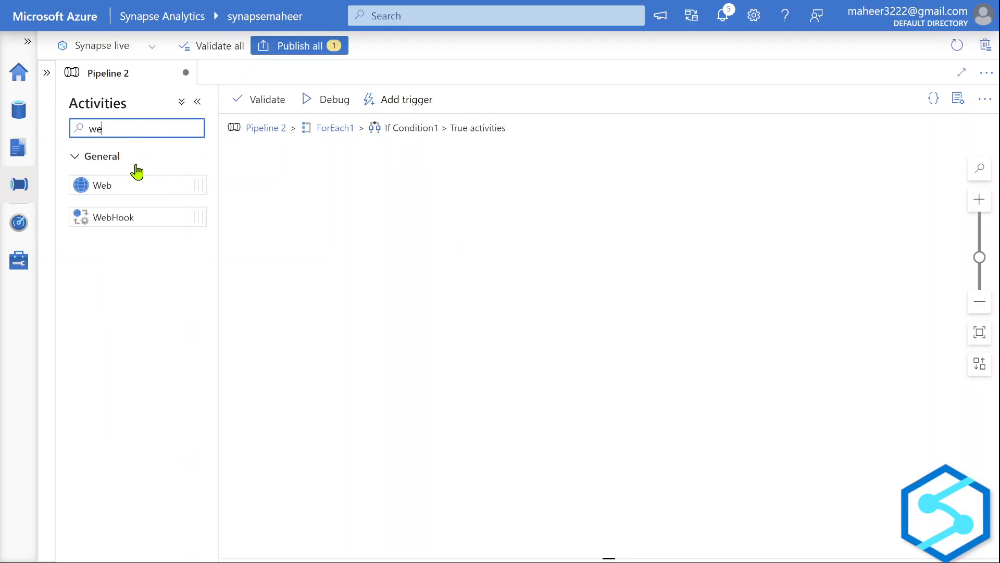
{"action": "left_click_drag", "start_coordinate": [125, 185], "coordinate": [492, 245]}
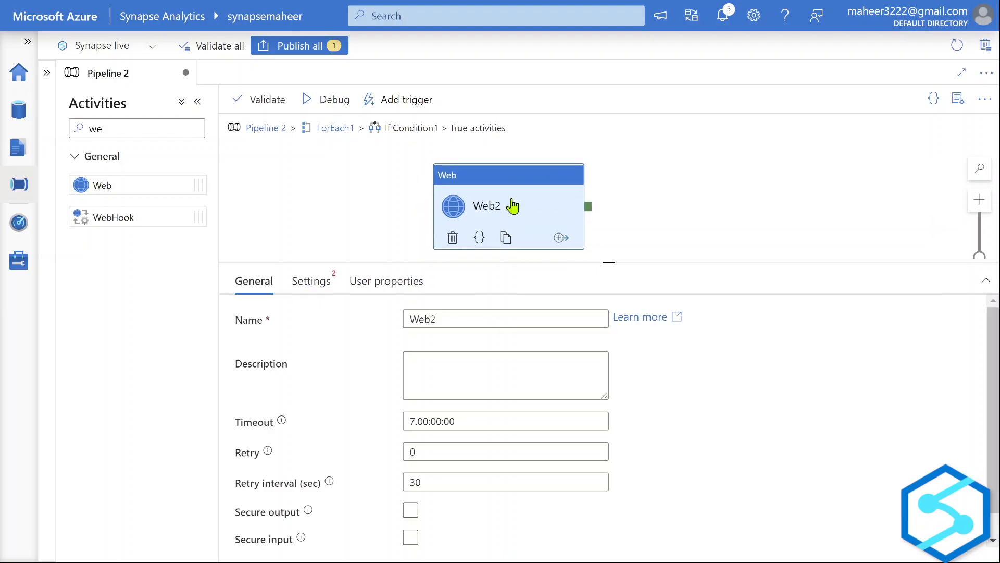
{"action": "left_click_drag", "start_coordinate": [440, 318], "coordinate": [393, 326]}
{"action": "type", "text": "P"}
{"action": "type", "text": "ais"}
{"action": "key", "text": "BackSpace"}
{"action": "key", "text": "BackSpace"}
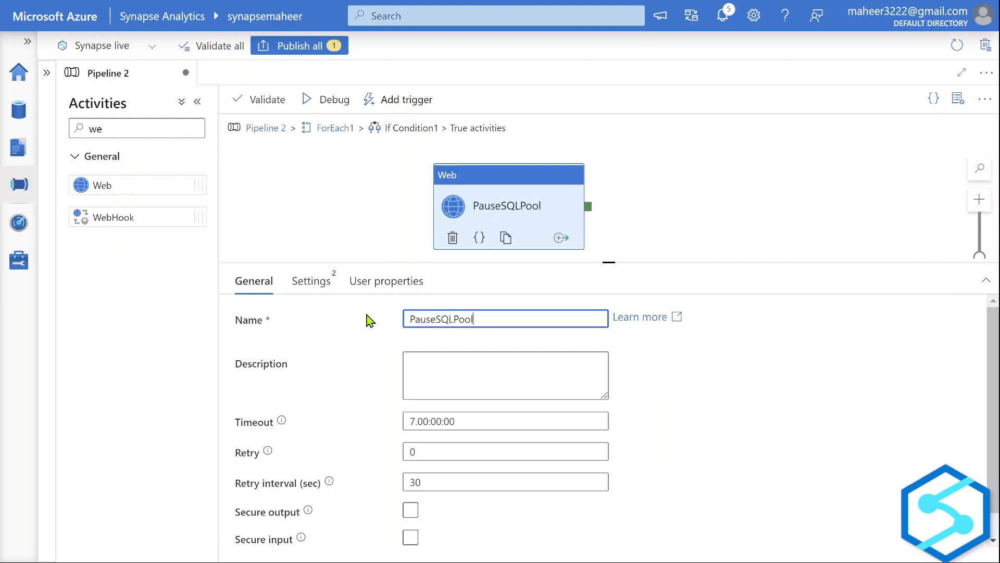
{"action": "key", "text": "ctrl+Tab"}
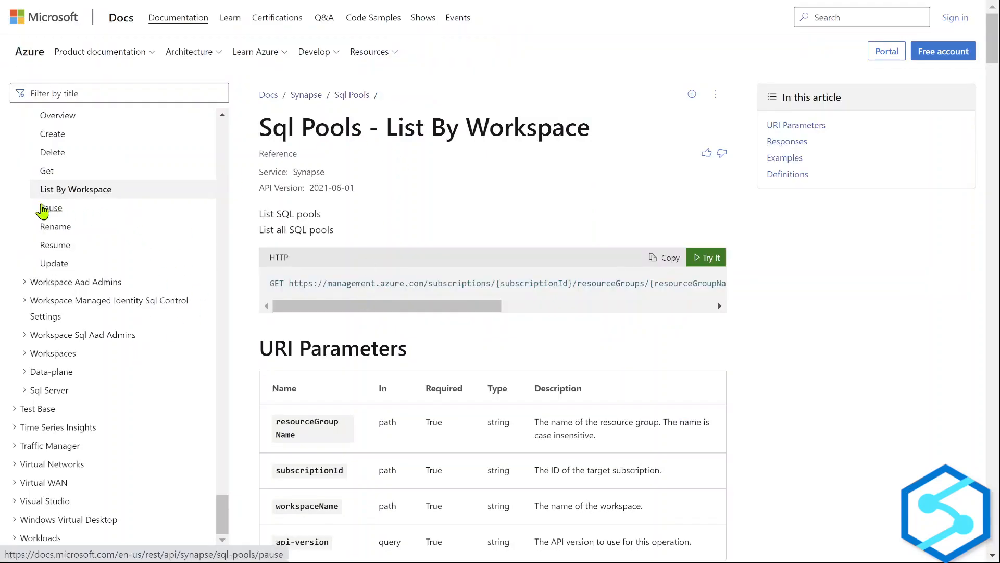
Copy the POST request URL from the Sql Pools - Pause reference, then switch to Notepad++.
{"action": "left_click", "coordinate": [47, 213]}
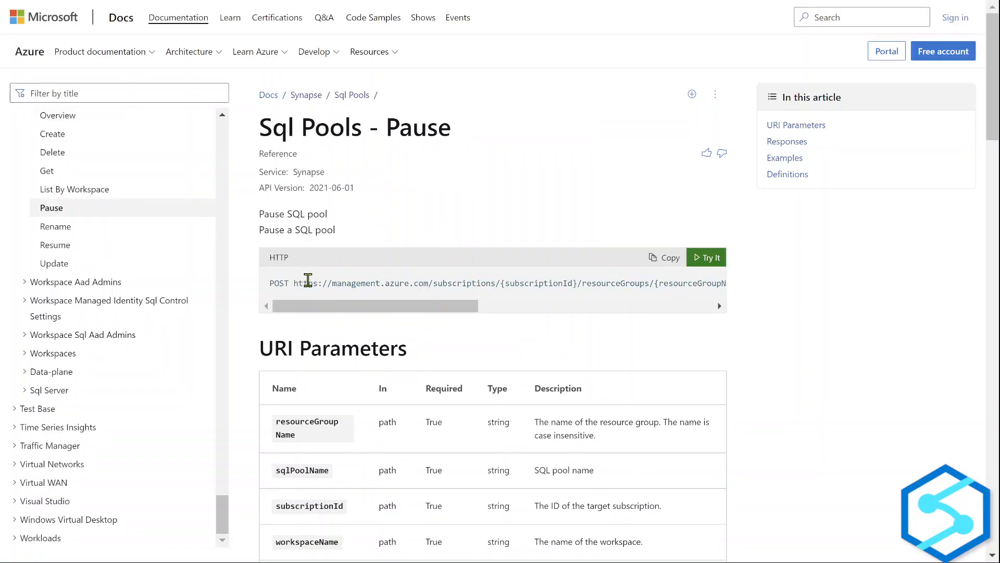
{"action": "left_click_drag", "start_coordinate": [270, 282], "coordinate": [689, 282]}
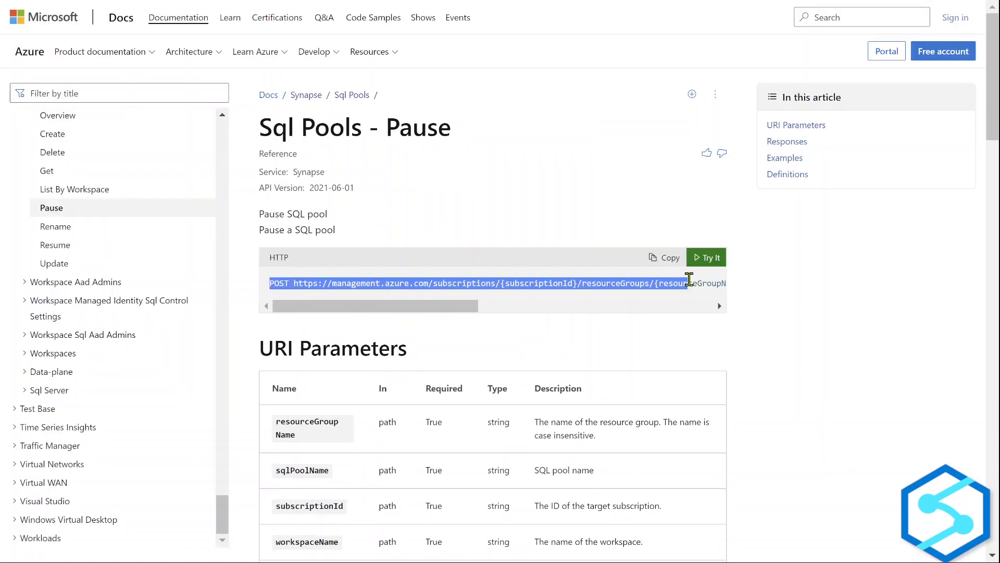
{"action": "left_click", "coordinate": [667, 260]}
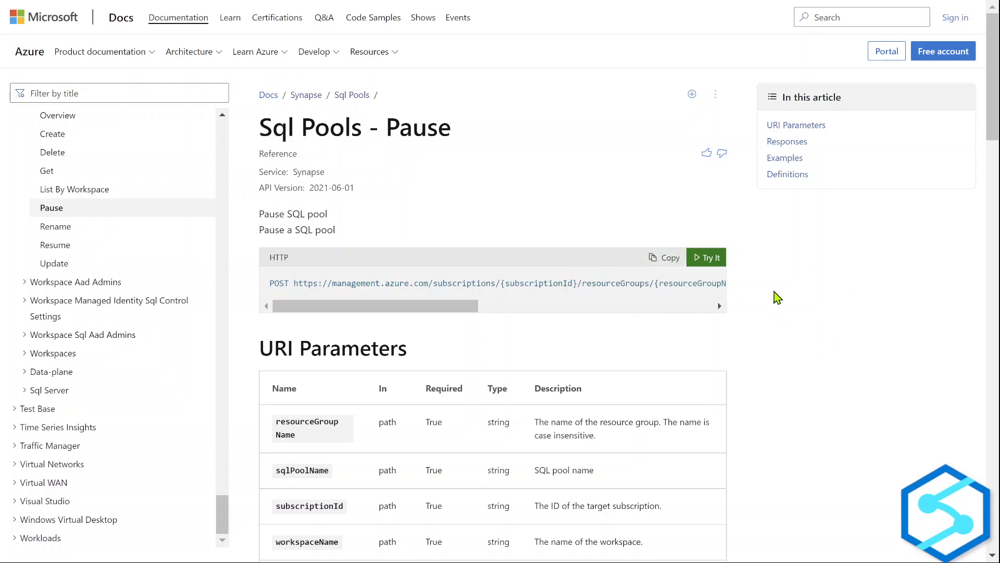
{"action": "key", "text": "alt+Tab"}
{"action": "key", "text": "Tab"}
{"action": "key", "text": "Tab"}
{"action": "key", "text": "Tab"}
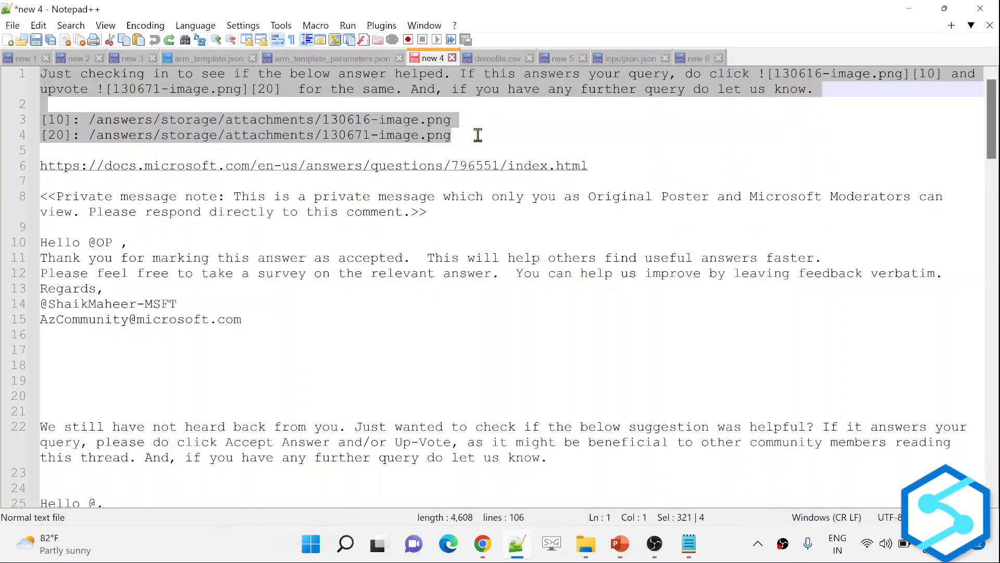
Paste the POST pause URL template below the GET URL in the notes.
{"action": "key", "text": "alt+Tab"}
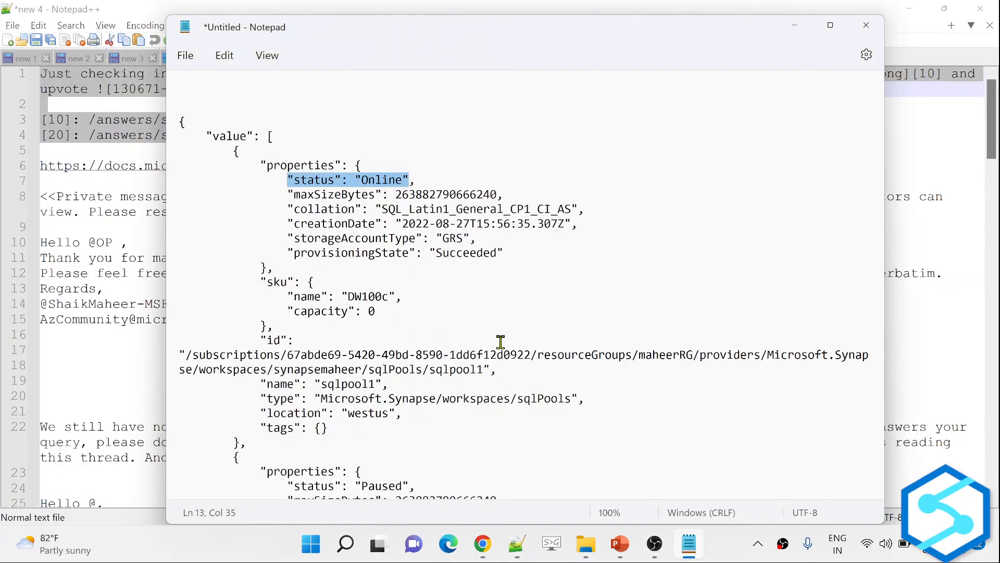
{"action": "scroll", "coordinate": [342, 124], "scroll_direction": "up", "scroll_amount": 3}
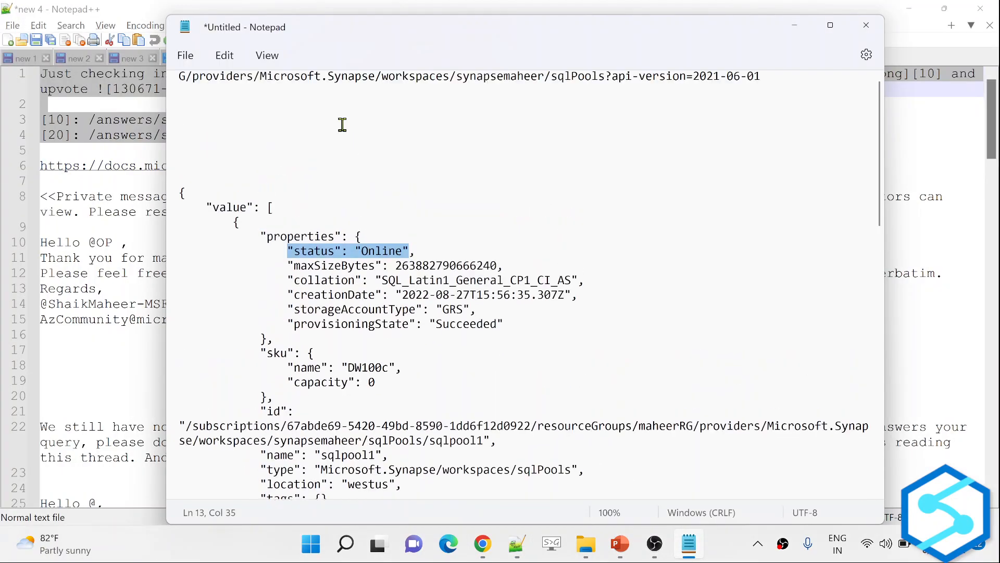
{"action": "left_click", "coordinate": [259, 175]}
{"action": "key", "text": "ctrl+v"}
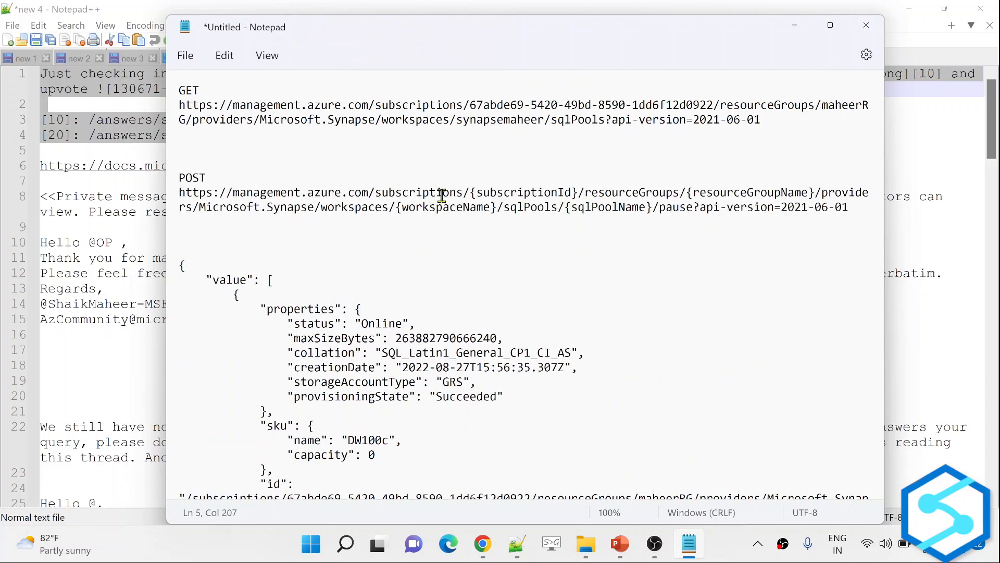
Fill in the subscription ID, maheerRG and synapsemaheer, copied from the GET URL.
{"action": "left_click_drag", "start_coordinate": [472, 105], "coordinate": [709, 107]}
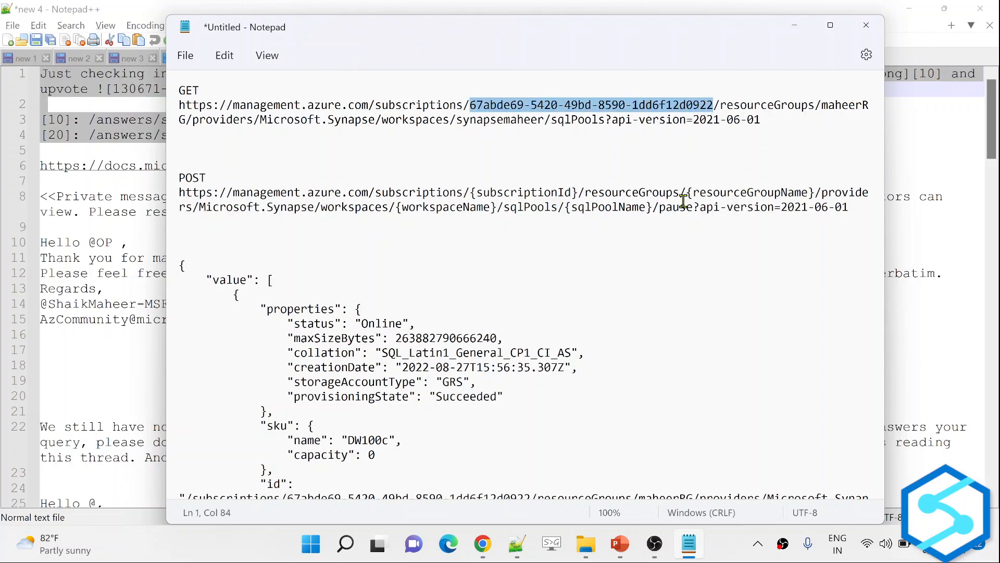
{"action": "left_click_drag", "start_coordinate": [470, 192], "coordinate": [578, 191]}
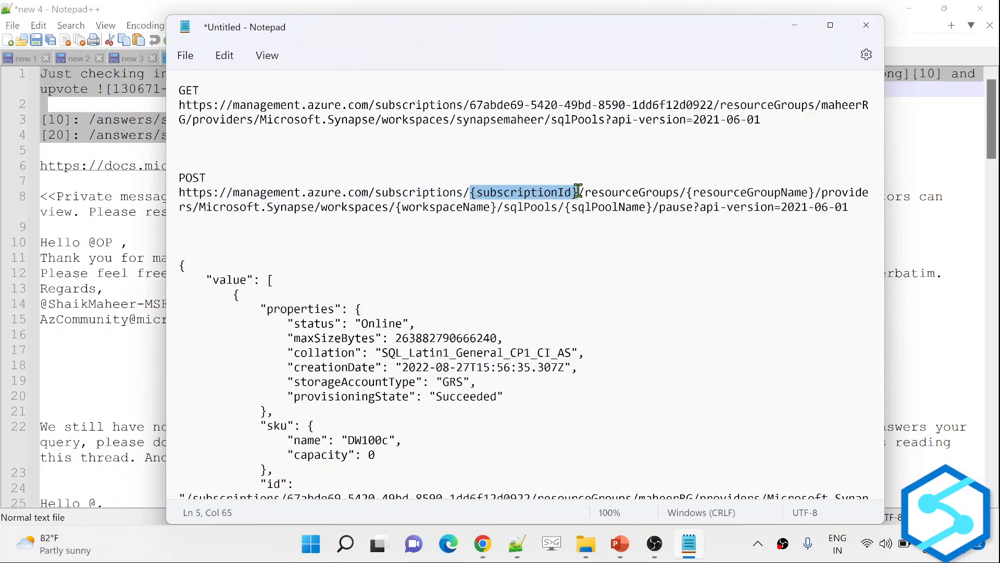
{"action": "key", "text": "ctrl+v"}
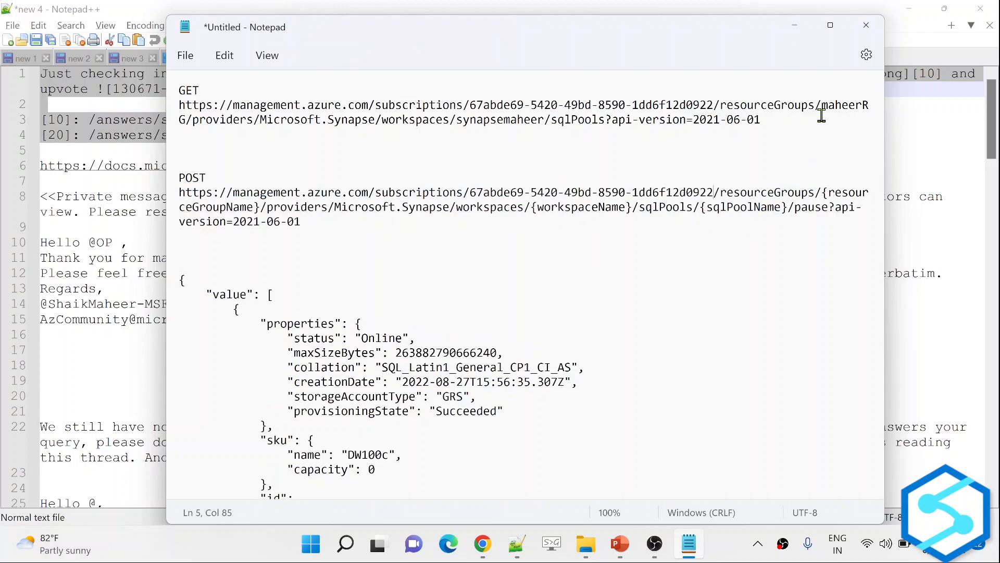
{"action": "left_click_drag", "start_coordinate": [822, 108], "coordinate": [190, 124]}
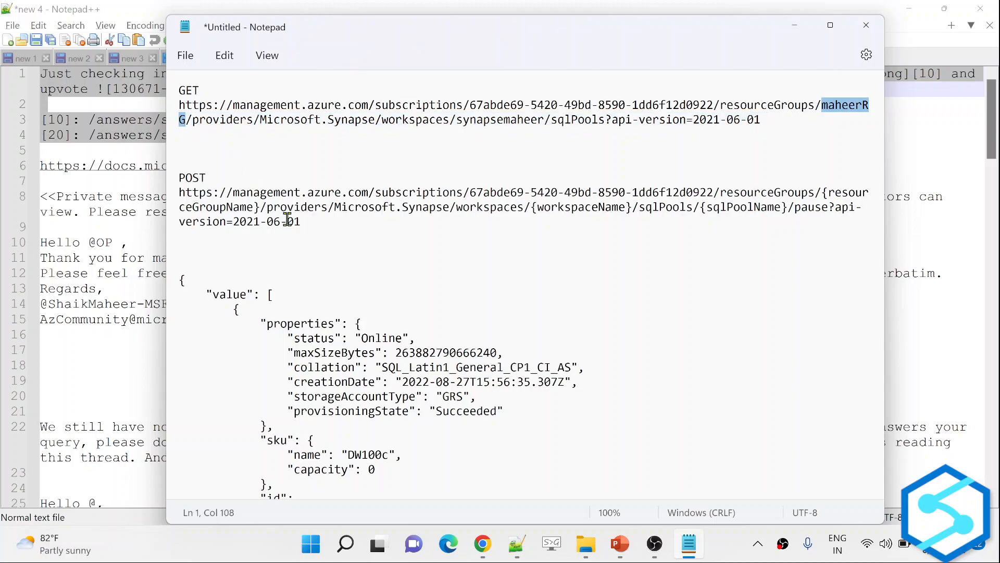
{"action": "left_click_drag", "start_coordinate": [824, 193], "coordinate": [257, 207]}
{"action": "key", "text": "ctrl+v"}
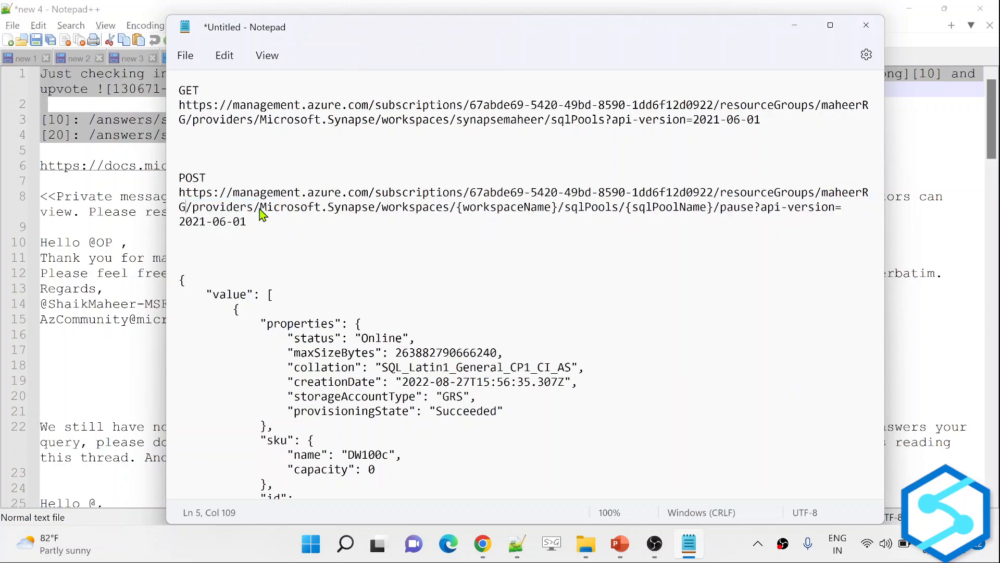
{"action": "left_click_drag", "start_coordinate": [458, 120], "coordinate": [541, 123]}
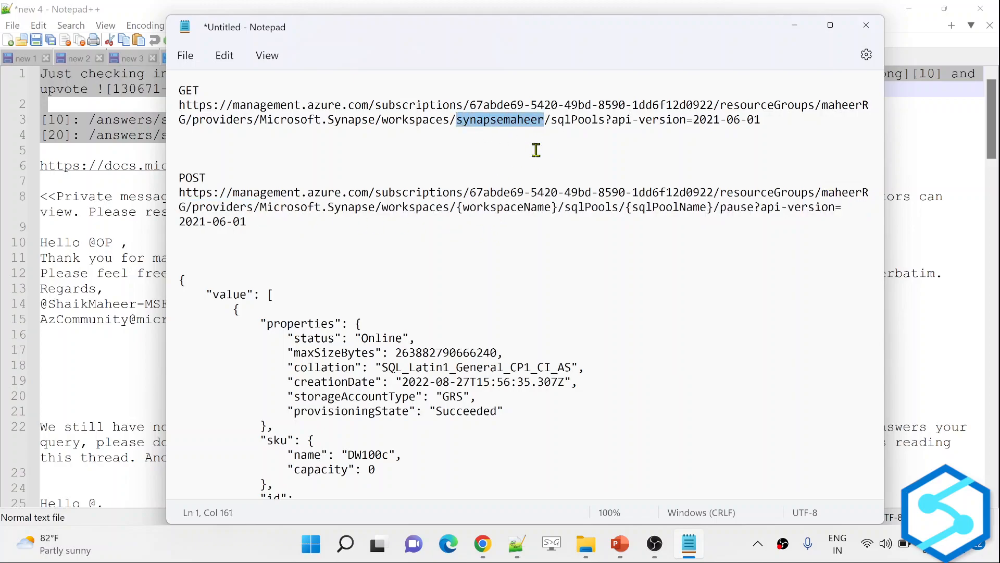
{"action": "left_click_drag", "start_coordinate": [456, 207], "coordinate": [557, 207]}
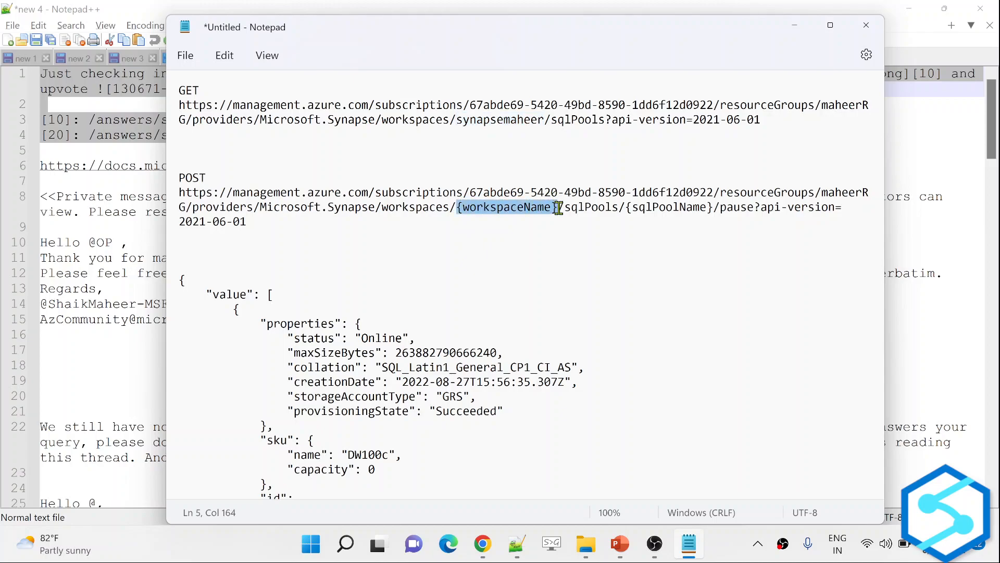
{"action": "key", "text": "ctrl+v"}
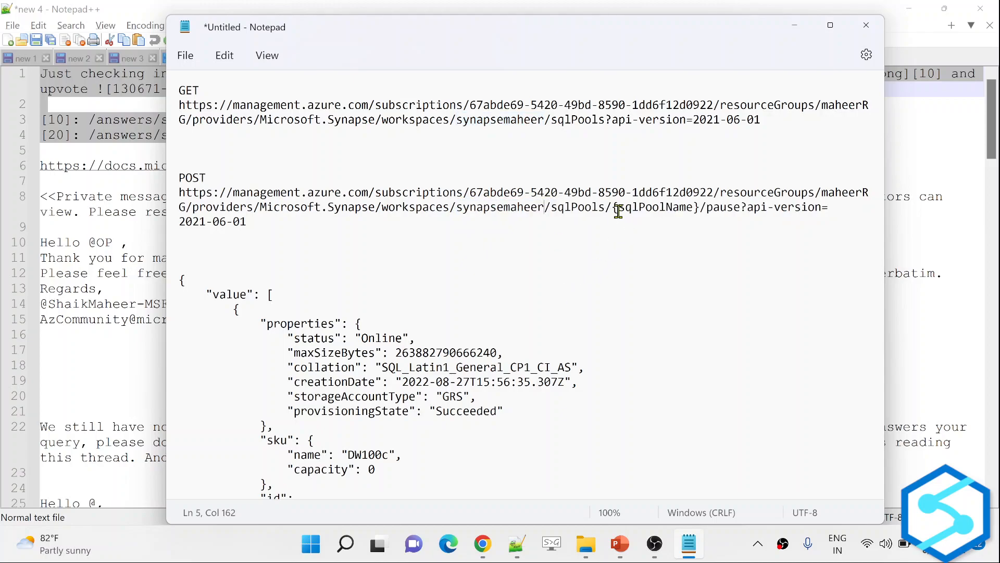
Select the completed POST URL, leaving {sqlPoolName} as the only placeholder.
{"action": "left_click_drag", "start_coordinate": [615, 208], "coordinate": [694, 209]}
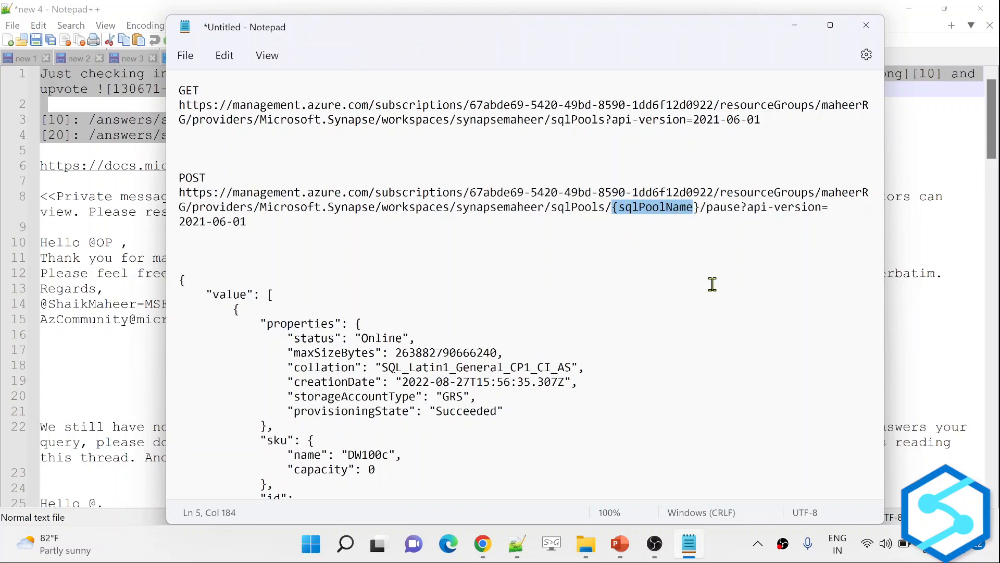
{"action": "left_click", "coordinate": [285, 230]}
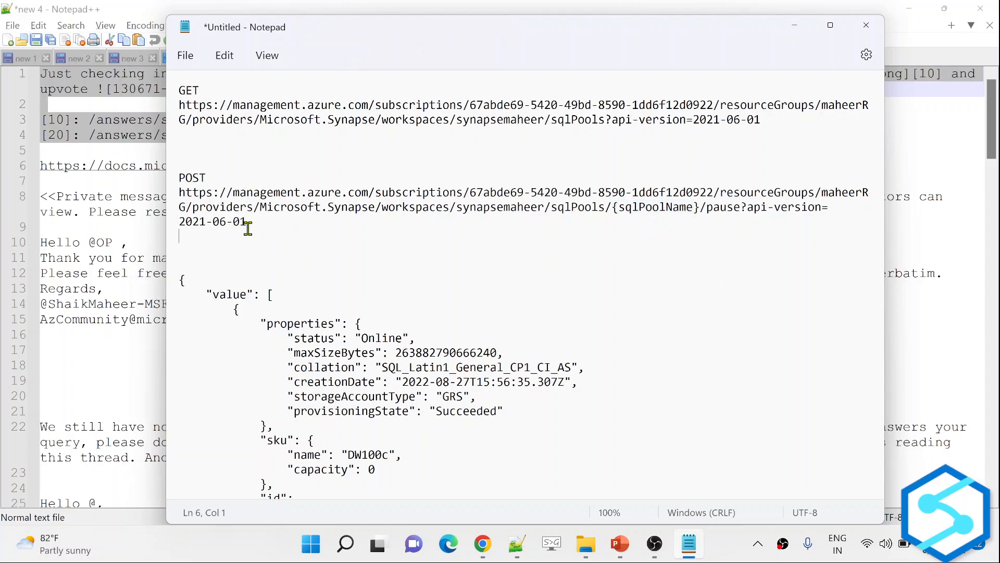
{"action": "left_click_drag", "start_coordinate": [251, 222], "coordinate": [171, 203]}
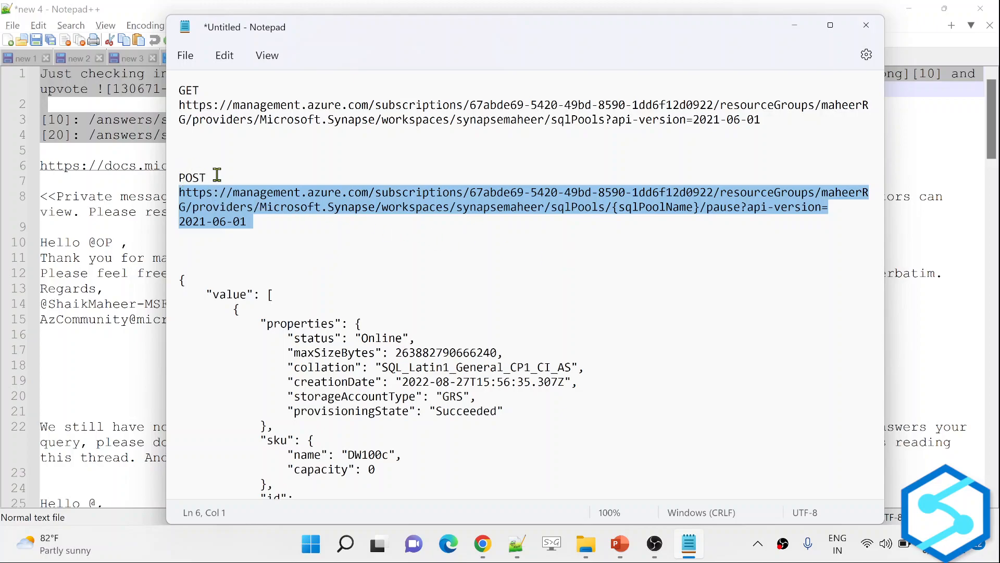
{"action": "key", "text": "alt+Tab"}
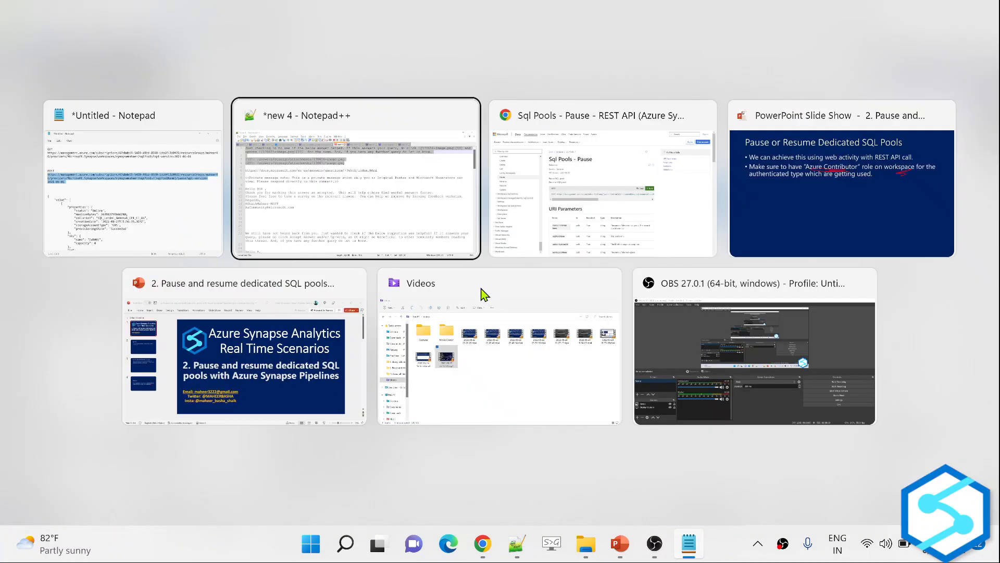
{"action": "key", "text": "alt+Tab"}
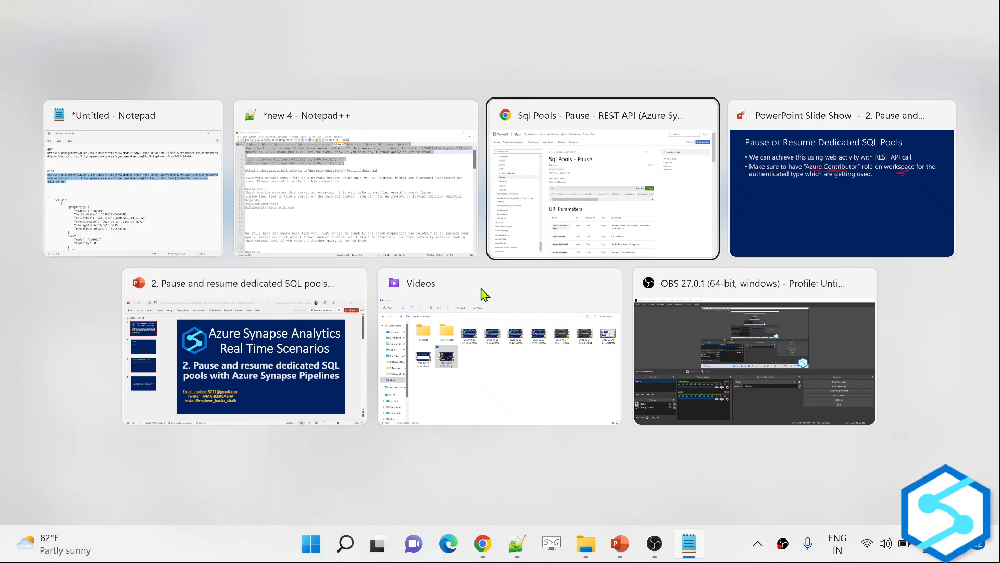
Paste the pause URL into PauseSQLPool's URL expression and delete the {sqlPoolName} placeholder.
{"action": "key", "text": "ctrl+Tab"}
{"action": "key", "text": "ctrl+Tab"}
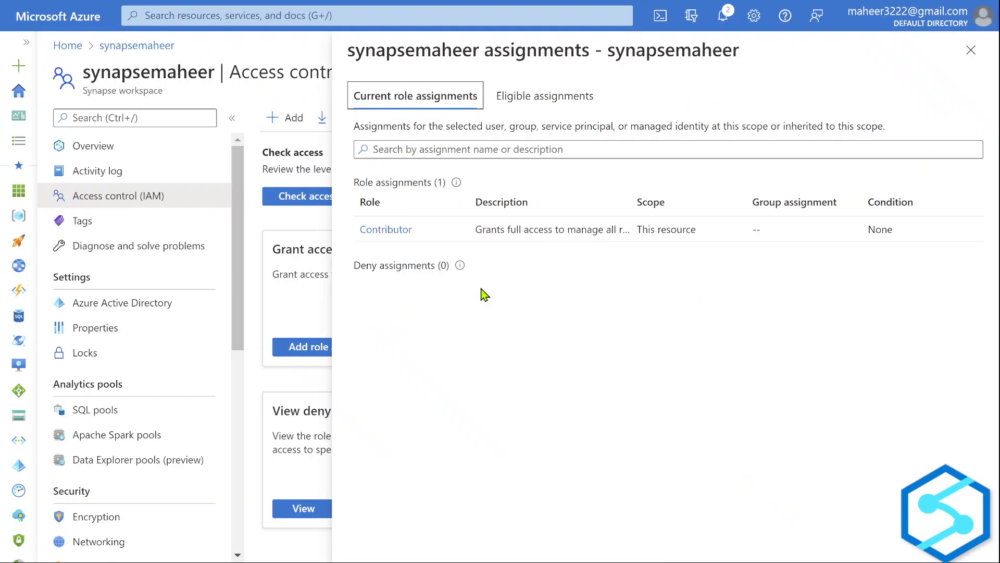
{"action": "key", "text": "ctrl+Tab"}
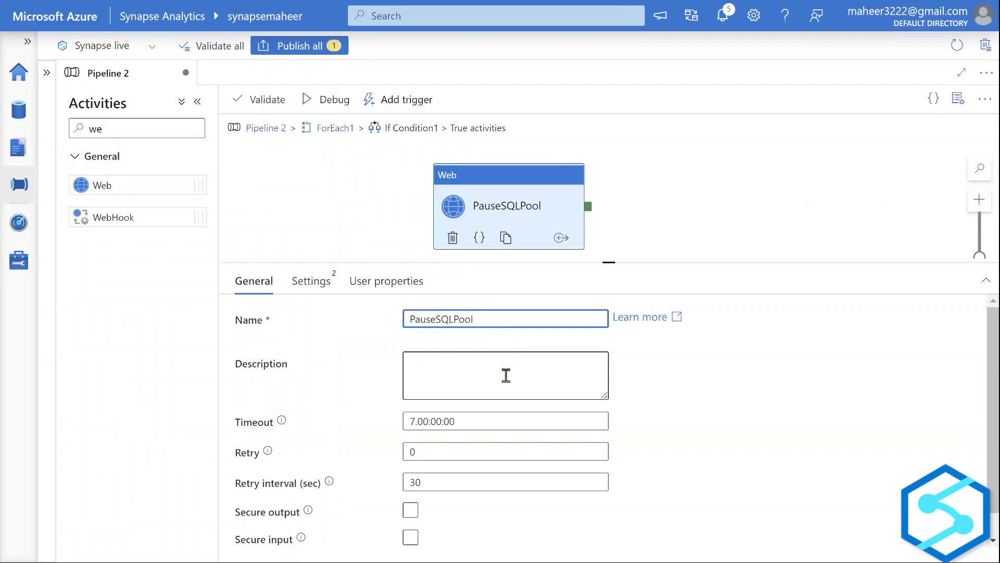
{"action": "left_click", "coordinate": [312, 280]}
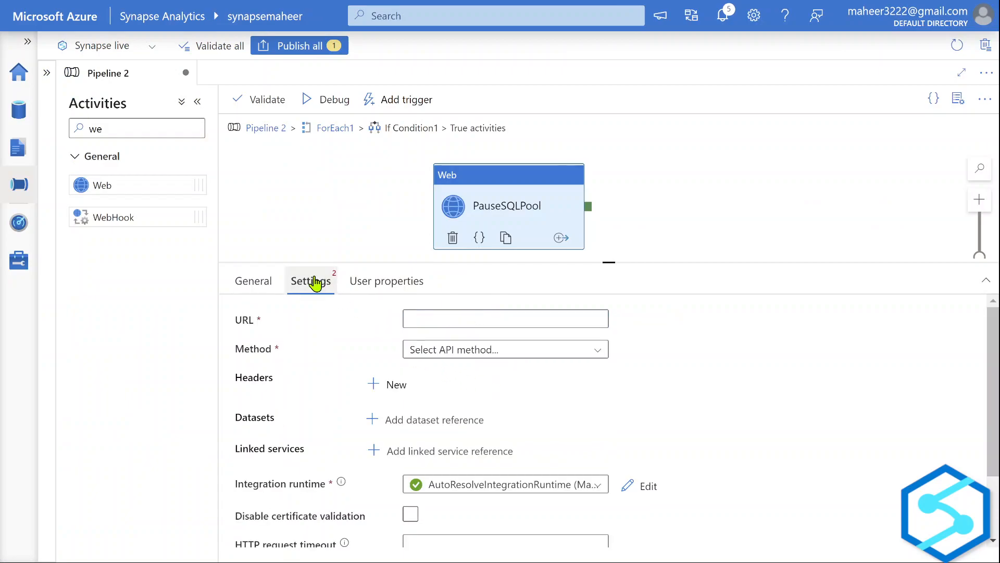
{"action": "left_click", "coordinate": [462, 321]}
{"action": "left_click", "coordinate": [469, 340]}
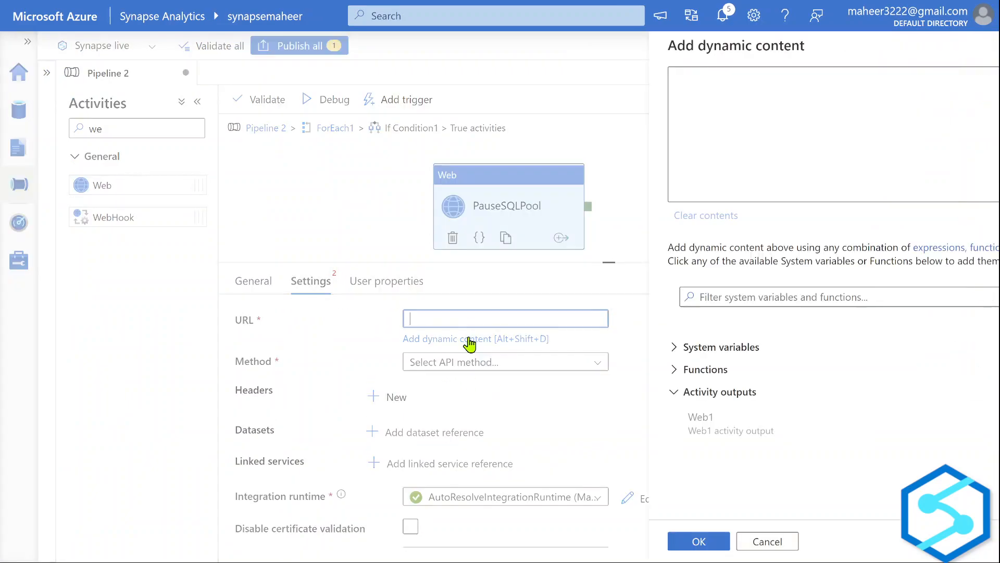
{"action": "left_click", "coordinate": [634, 142]}
{"action": "key", "text": "ctrl+v"}
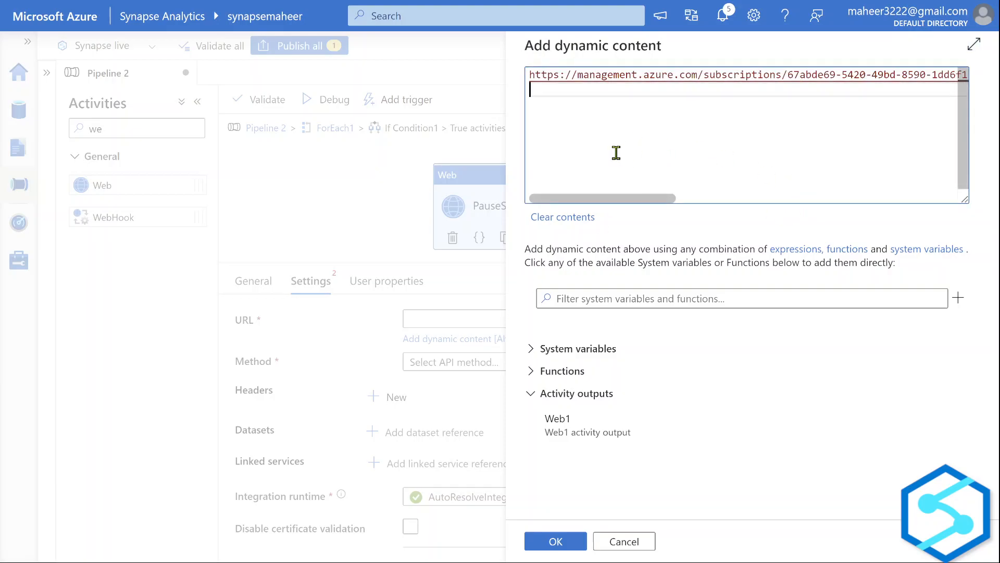
{"action": "scroll", "coordinate": [616, 153], "scroll_direction": "right", "scroll_amount": 10}
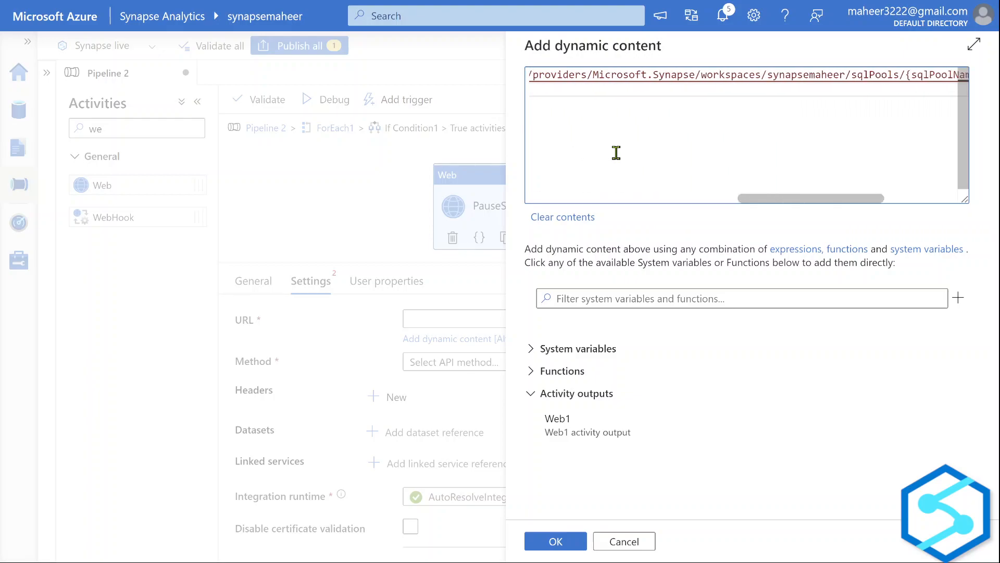
{"action": "scroll", "coordinate": [616, 152], "scroll_direction": "right", "scroll_amount": 5}
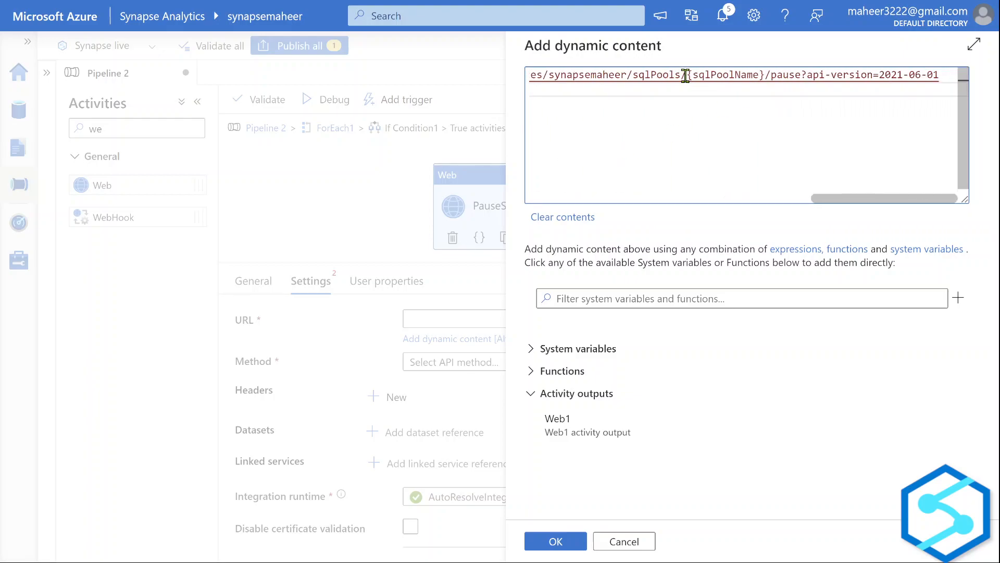
{"action": "left_click_drag", "start_coordinate": [686, 75], "coordinate": [764, 77]}
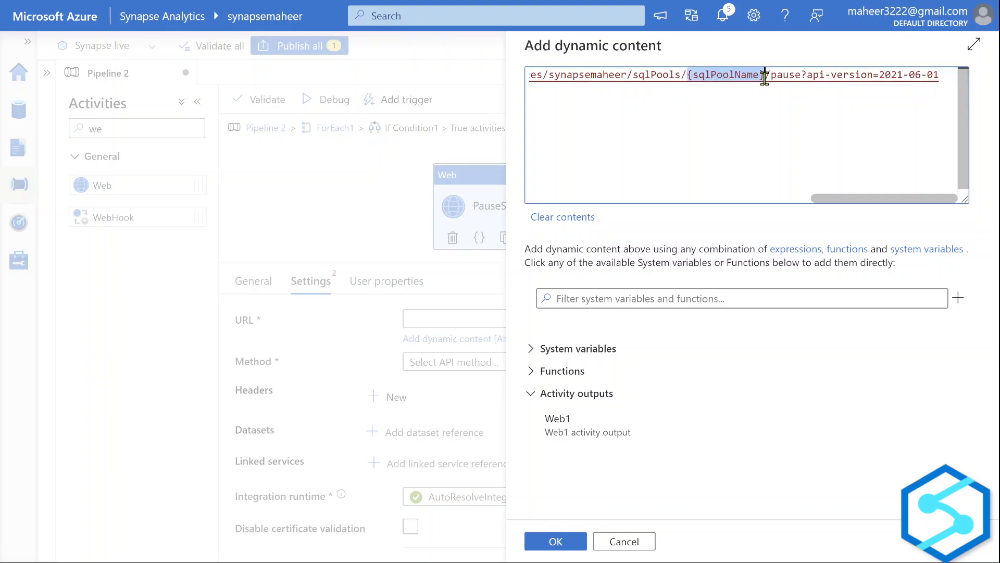
{"action": "key", "text": "BackSpace"}
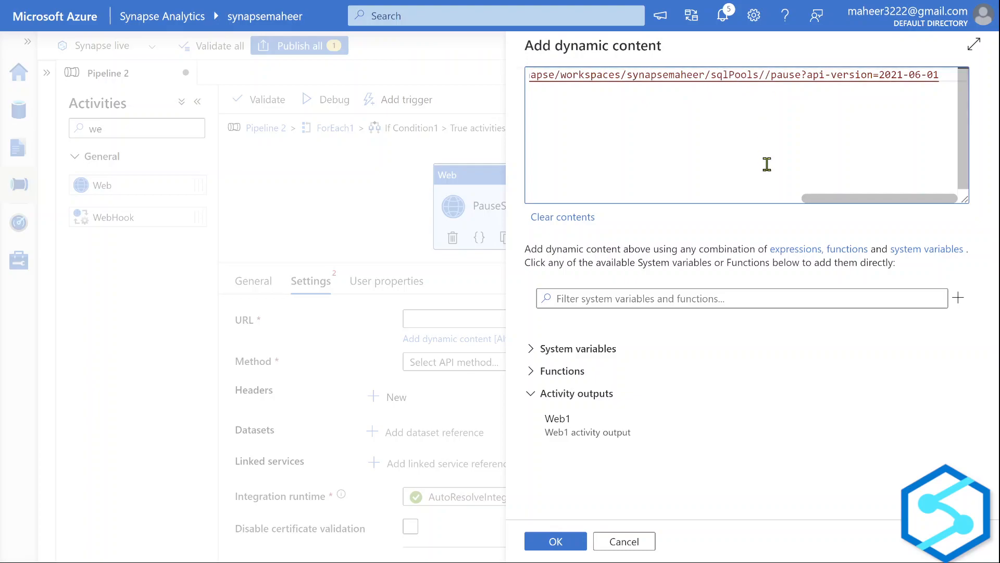
Insert @{item().name} after sqlPools/ as the pool name and confirm the URL.
{"action": "key", "text": "alt+Tab"}
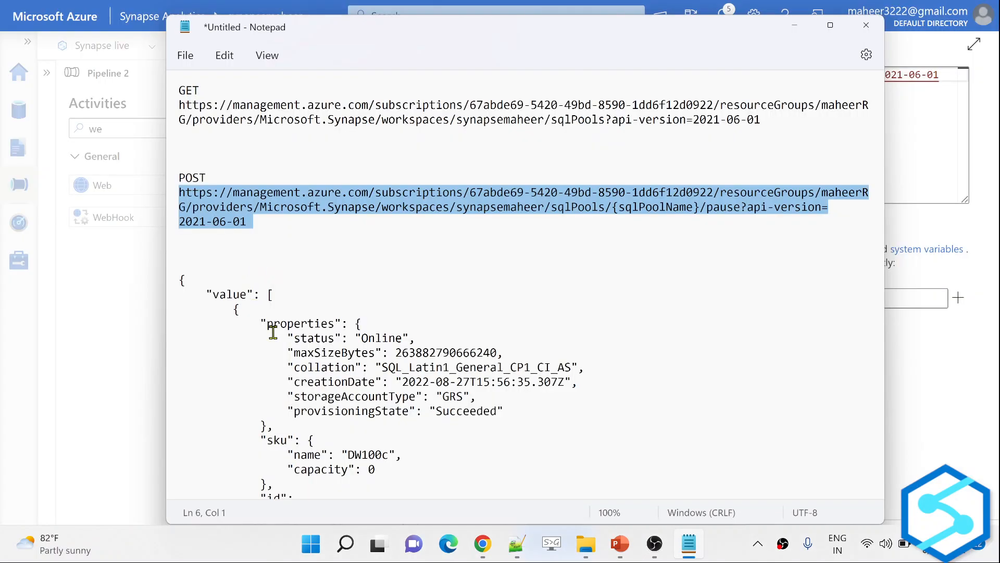
{"action": "scroll", "coordinate": [273, 331], "scroll_direction": "down", "scroll_amount": 4}
{"action": "left_click", "coordinate": [225, 157]}
{"action": "left_click_drag", "start_coordinate": [225, 156], "coordinate": [247, 440]}
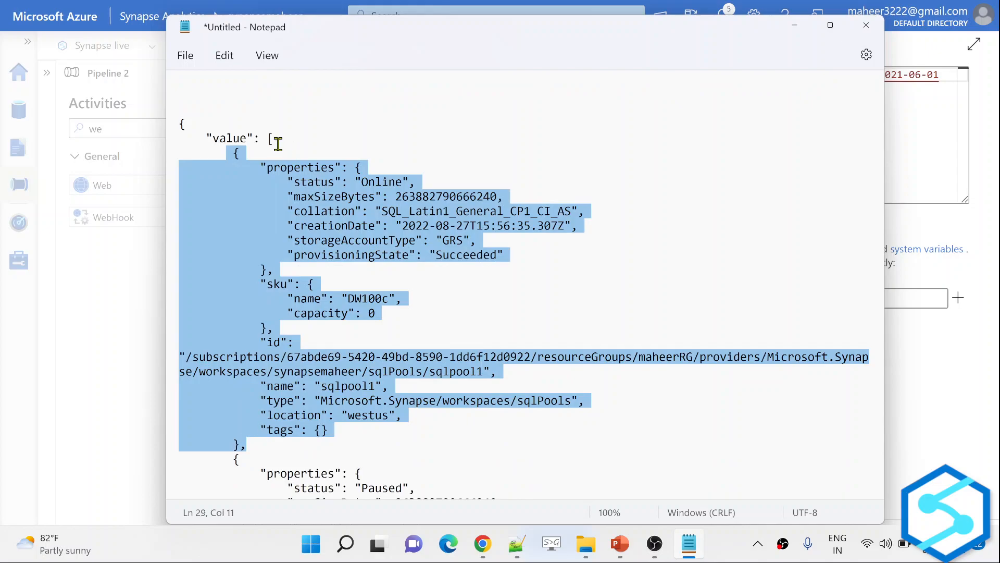
{"action": "key", "text": "alt+Tab"}
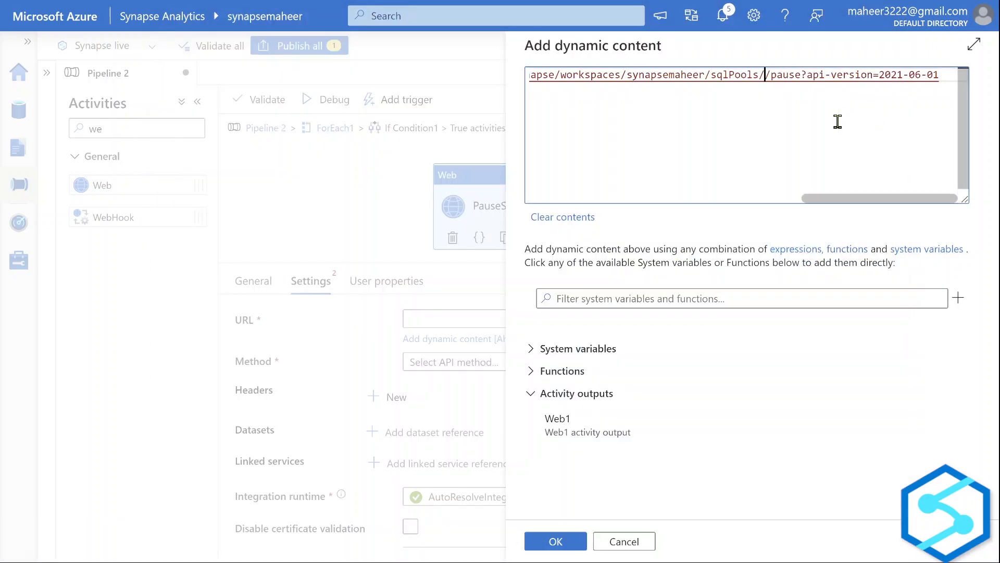
{"action": "type", "text": "@{}"}
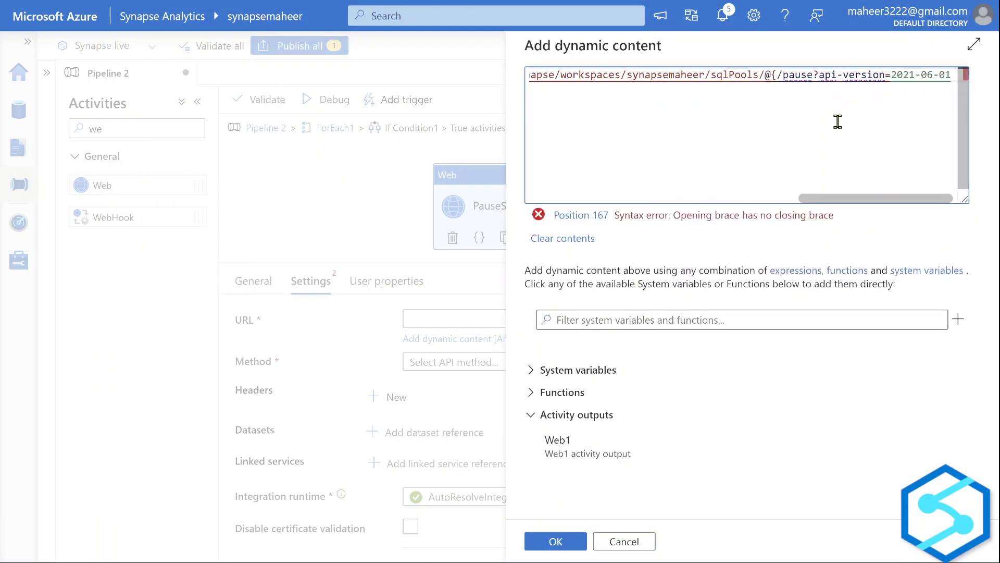
{"action": "type", "text": "item()"}
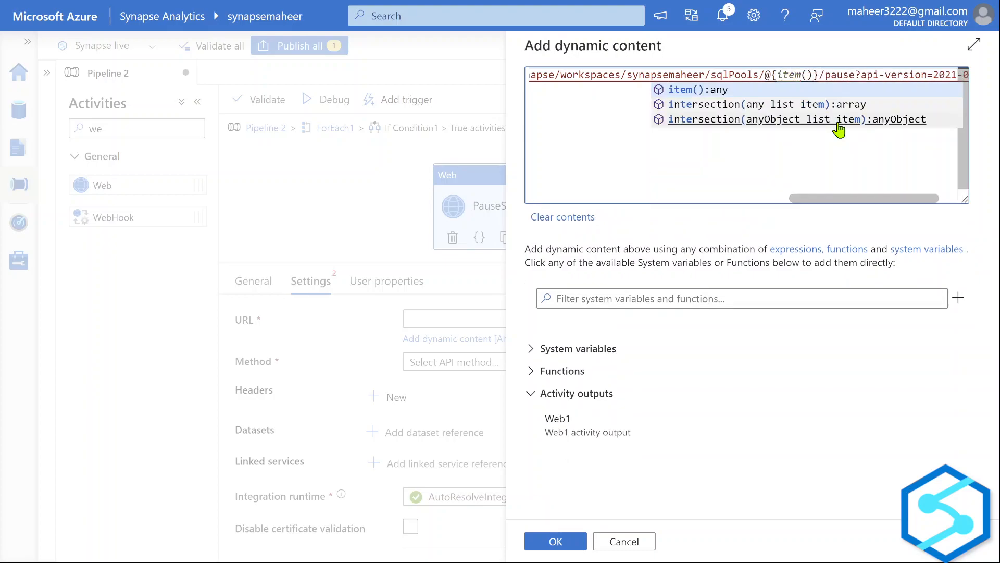
{"action": "type", "text": "."}
{"action": "key", "text": "alt+Tab"}
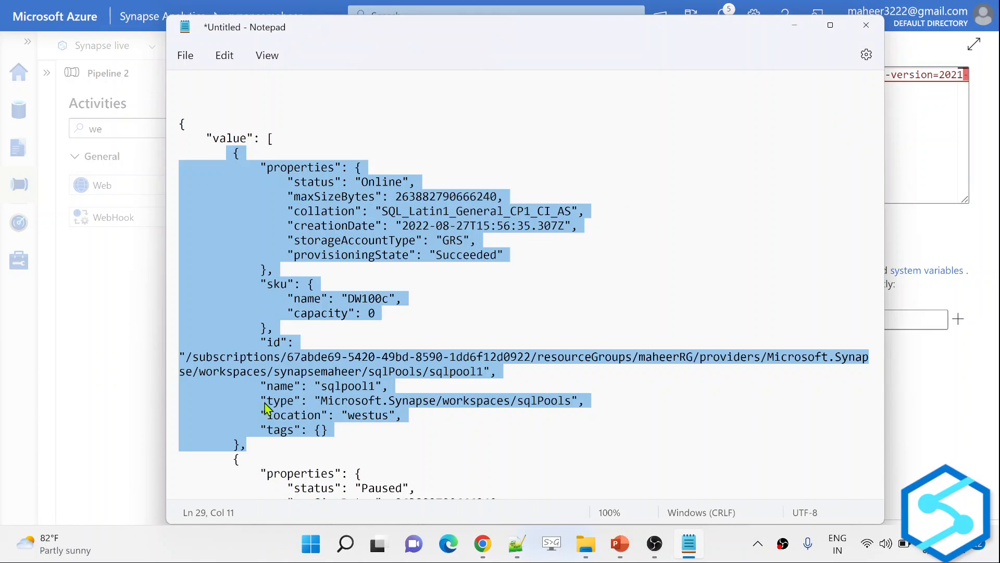
{"action": "left_click", "coordinate": [896, 118]}
{"action": "type", "text": "name}/pause?api"}
{"action": "scroll", "coordinate": [774, 145], "scroll_direction": "right", "scroll_amount": 2}
{"action": "scroll", "coordinate": [774, 145], "scroll_direction": "left", "scroll_amount": 10}
{"action": "scroll", "coordinate": [774, 145], "scroll_direction": "left", "scroll_amount": 4}
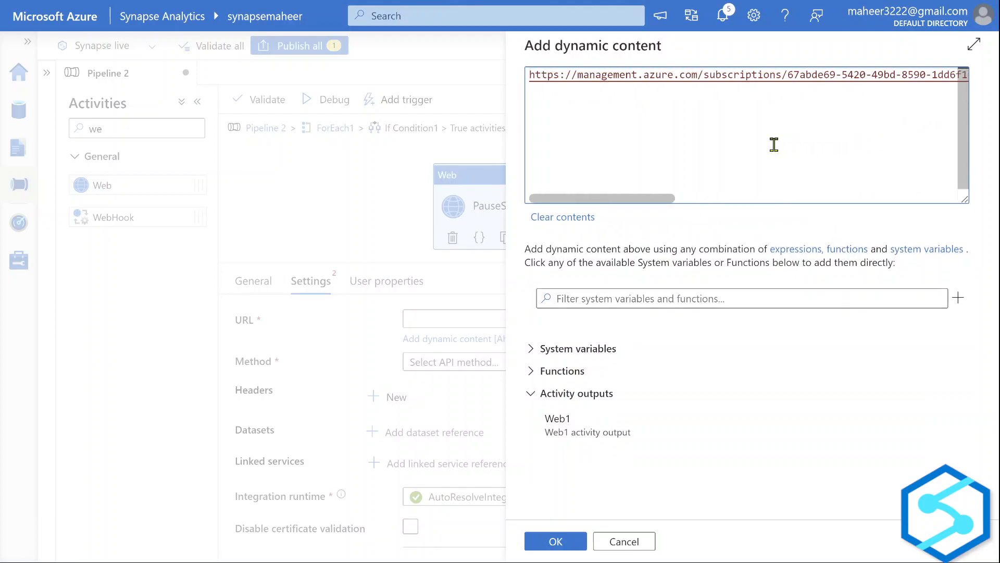
{"action": "left_click_drag", "start_coordinate": [704, 74], "coordinate": [529, 74]}
{"action": "key", "text": "ctrl+c"}
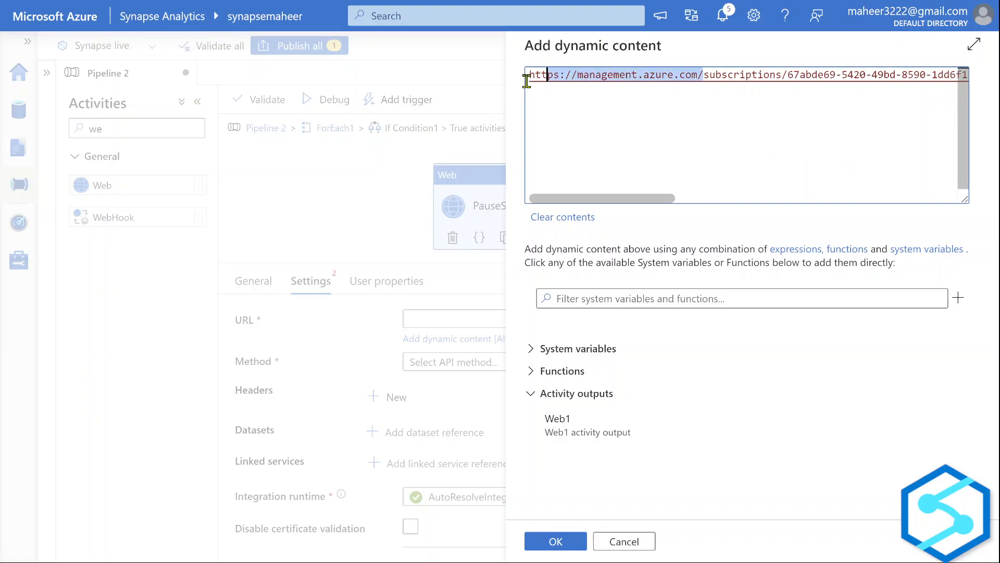
{"action": "left_click", "coordinate": [555, 543]}
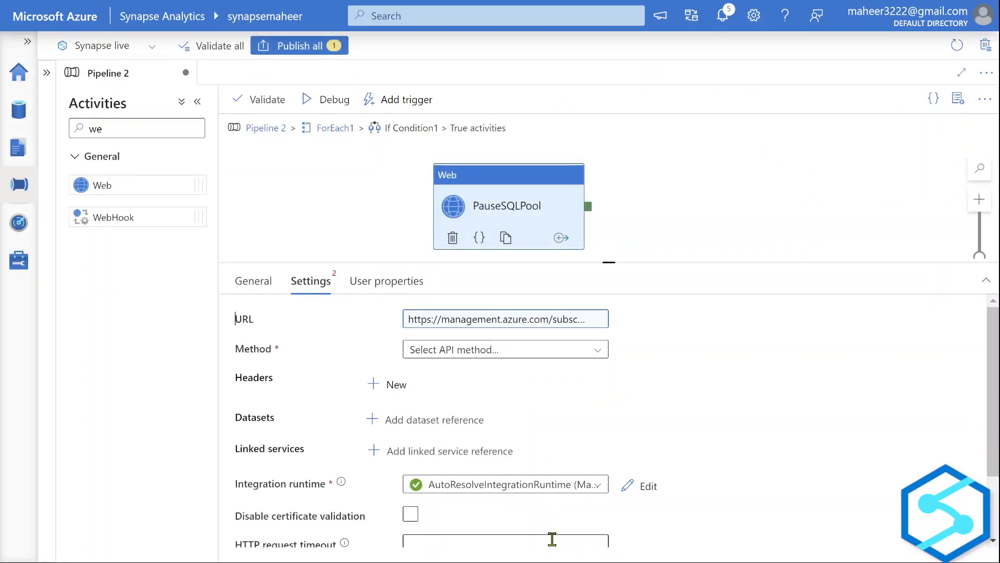
Set PauseSQLPool's method to POST with a {} request body.
{"action": "left_click_drag", "start_coordinate": [621, 262], "coordinate": [610, 142]}
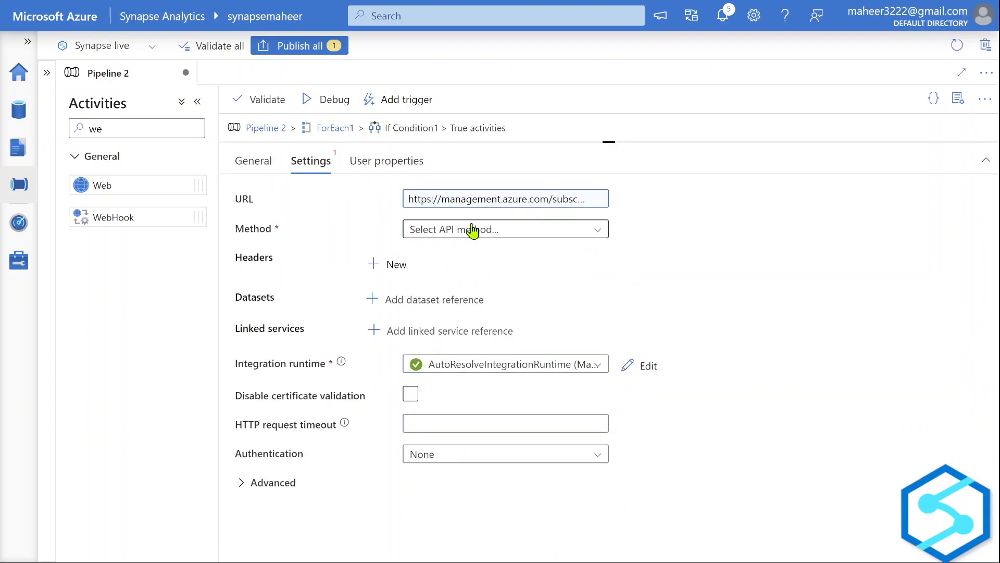
{"action": "left_click", "coordinate": [473, 230]}
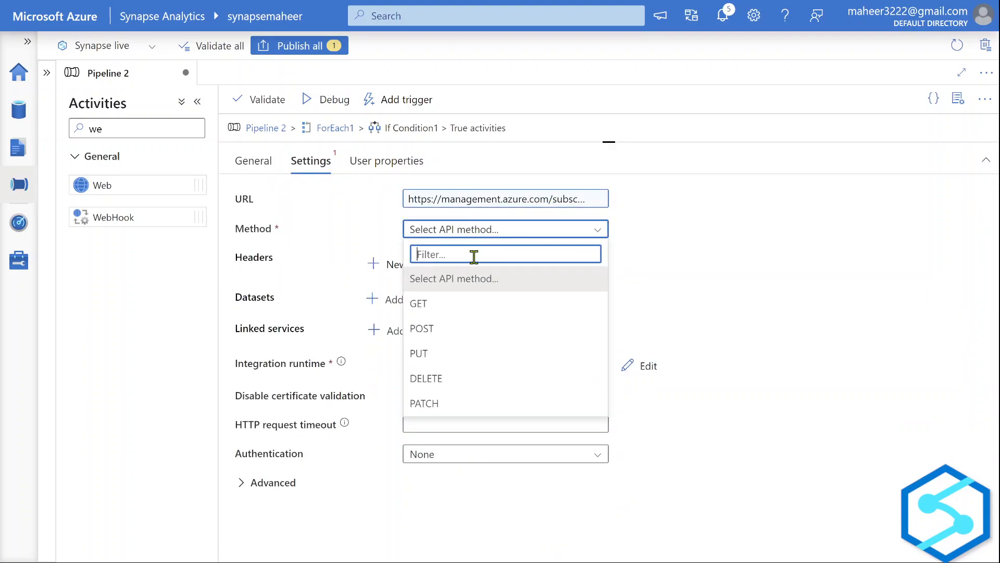
{"action": "left_click", "coordinate": [434, 327]}
{"action": "left_click", "coordinate": [483, 312]}
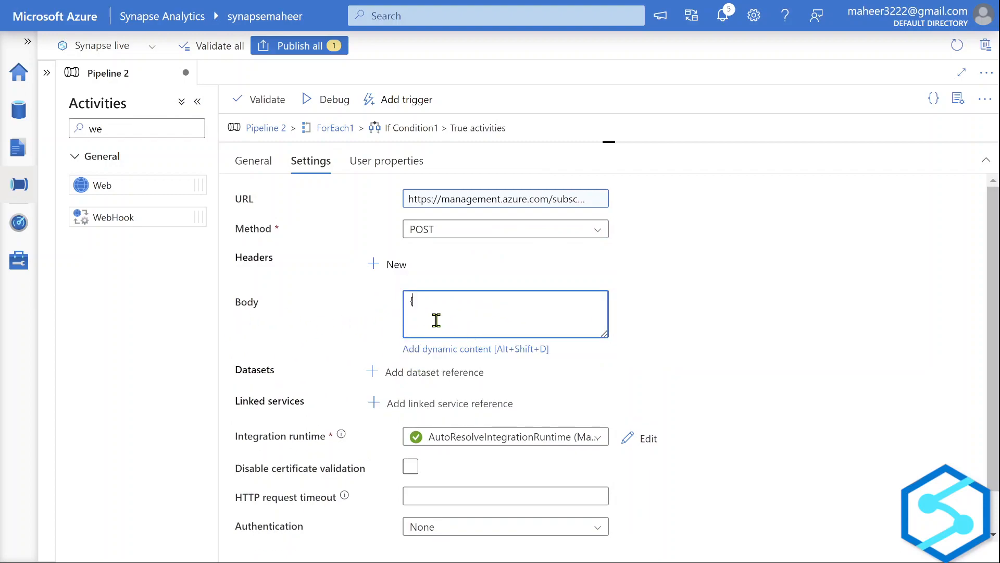
{"action": "left_click", "coordinate": [731, 312]}
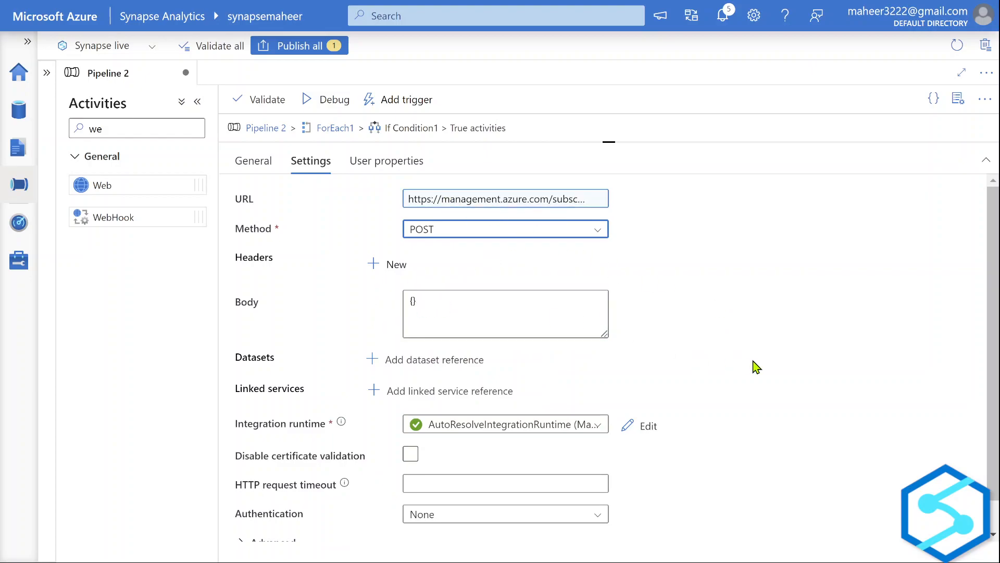
{"action": "scroll", "coordinate": [757, 367], "scroll_direction": "down", "scroll_amount": 1}
{"action": "left_click", "coordinate": [532, 484]}
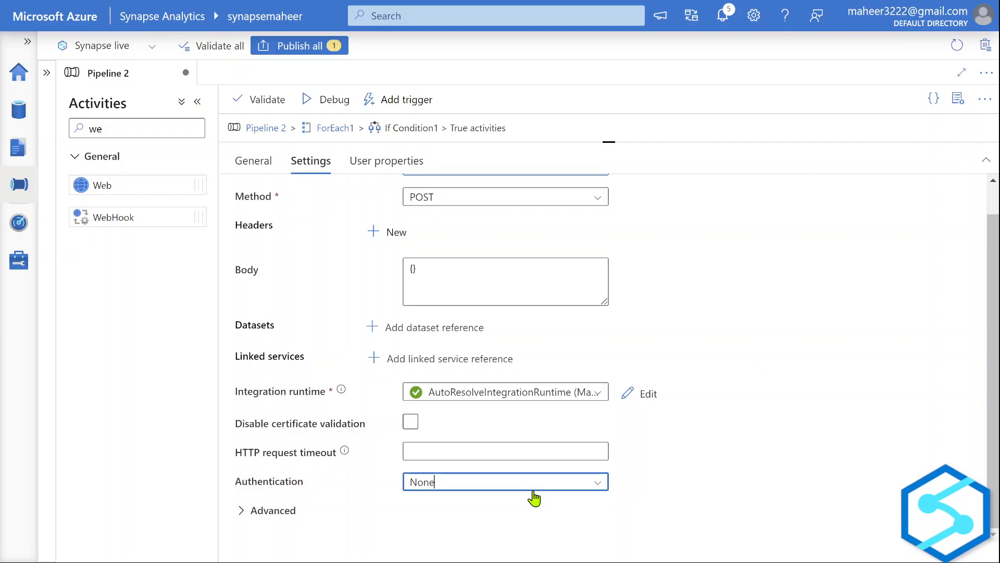
{"action": "scroll", "coordinate": [505, 509], "scroll_direction": "down", "scroll_amount": 1}
{"action": "scroll", "coordinate": [504, 517], "scroll_direction": "down", "scroll_amount": 1}
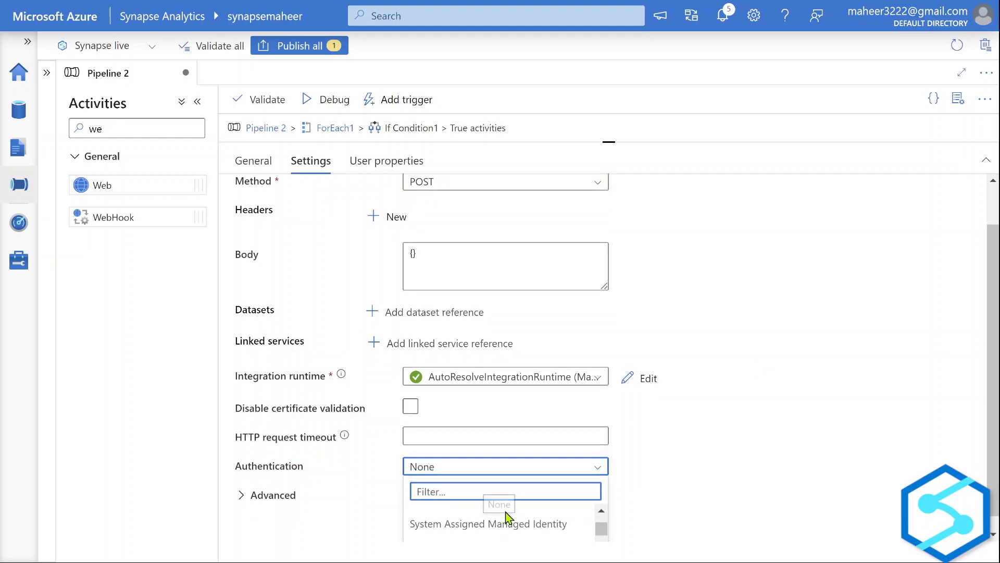
{"action": "left_click", "coordinate": [484, 522]}
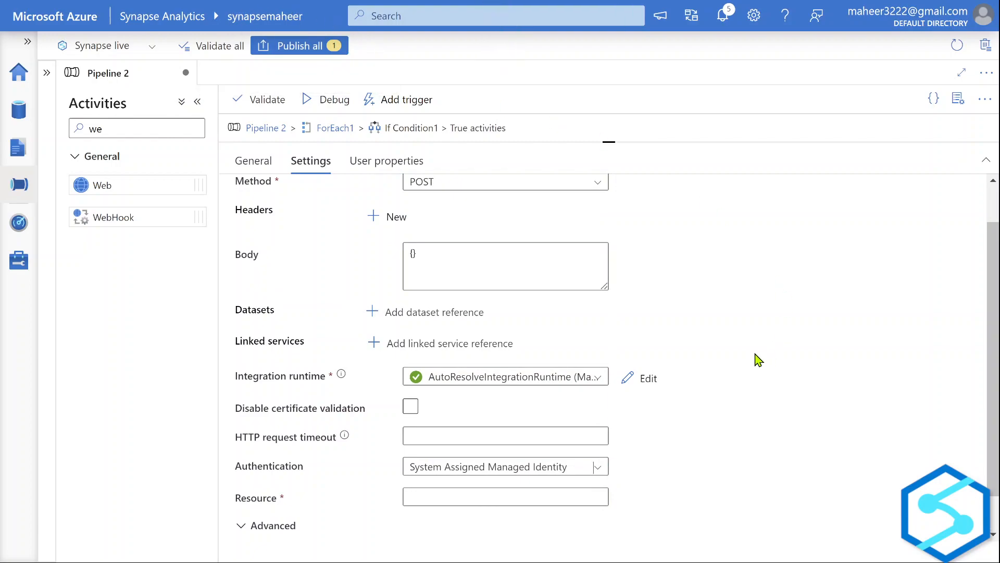
{"action": "left_click", "coordinate": [515, 502]}
{"action": "key", "text": "ctrl+v"}
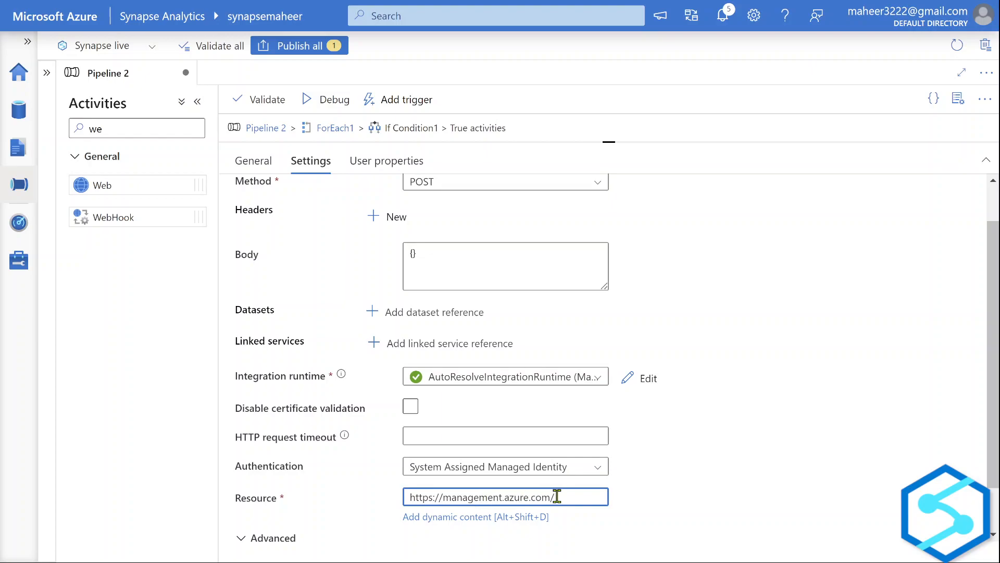
{"action": "left_click", "coordinate": [727, 508]}
{"action": "left_click_drag", "start_coordinate": [636, 145], "coordinate": [660, 390]}
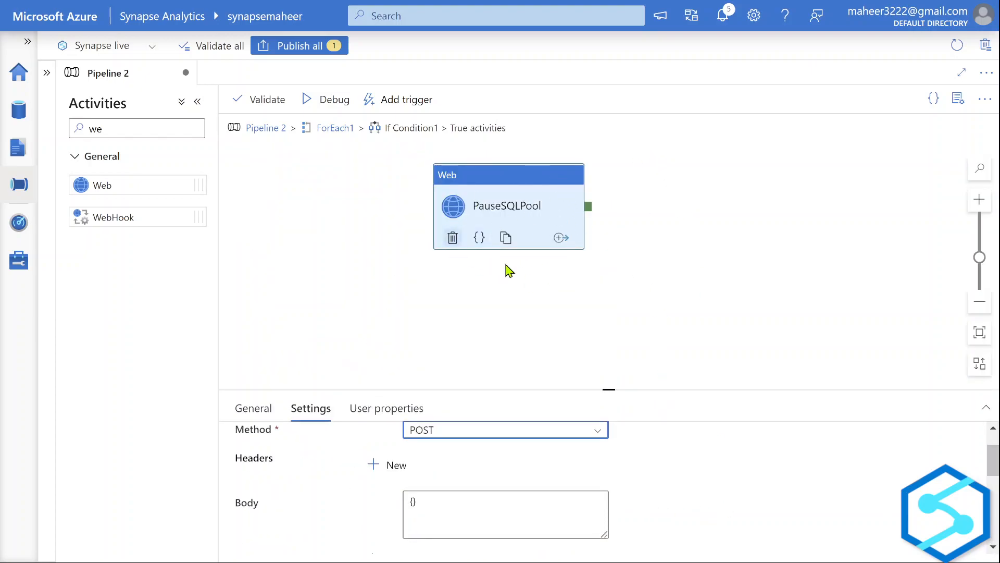
Return to ForEach1 and review If Condition1's expression without changing it.
{"action": "left_click", "coordinate": [349, 136]}
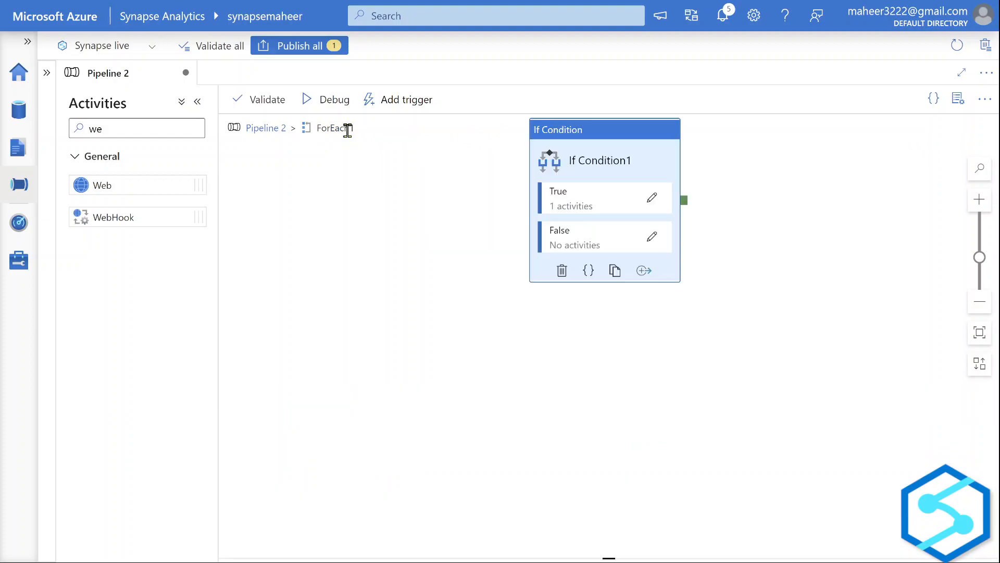
{"action": "left_click", "coordinate": [621, 229]}
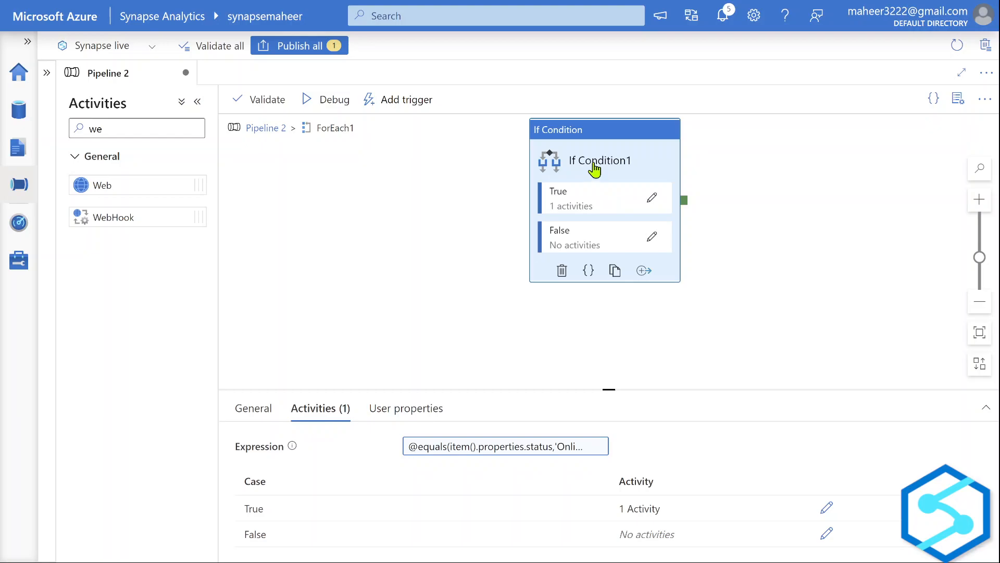
{"action": "left_click", "coordinate": [463, 453]}
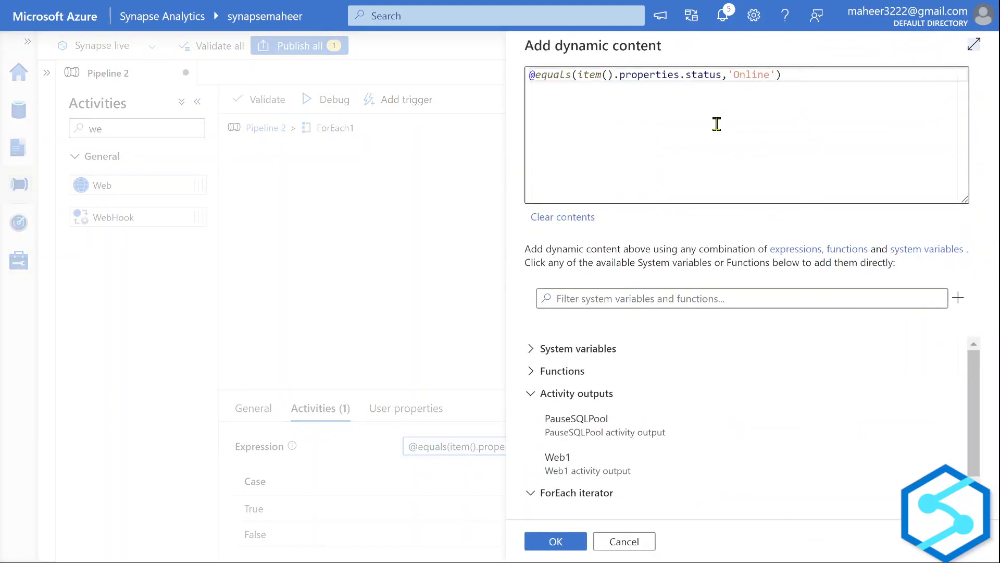
{"action": "left_click", "coordinate": [612, 545]}
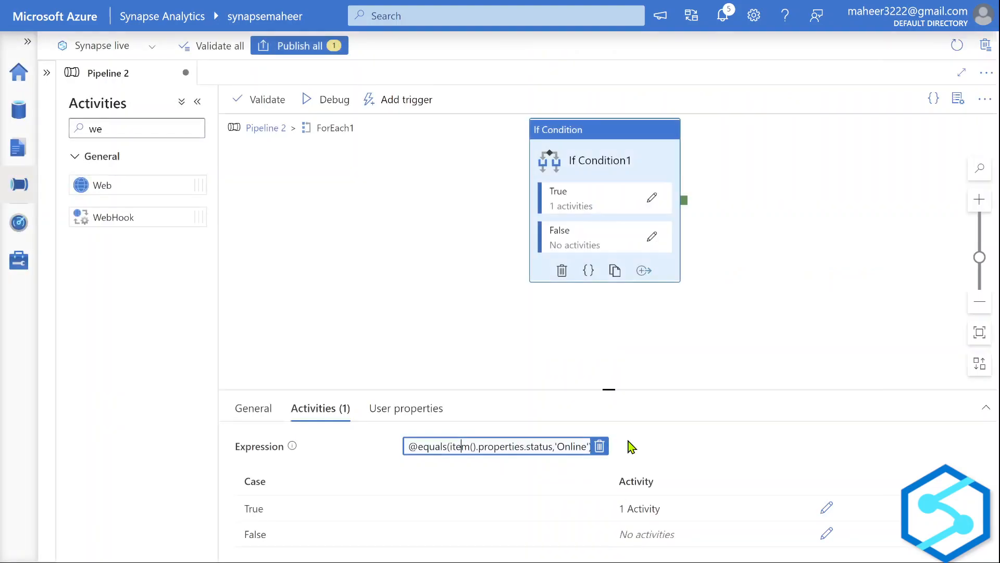
Drop a Web activity into the False branch, rename Web2 to ResumeSQLPool, and show its Settings.
{"action": "left_click", "coordinate": [652, 238]}
{"action": "left_click_drag", "start_coordinate": [130, 187], "coordinate": [525, 234]}
{"action": "left_click", "coordinate": [435, 447]}
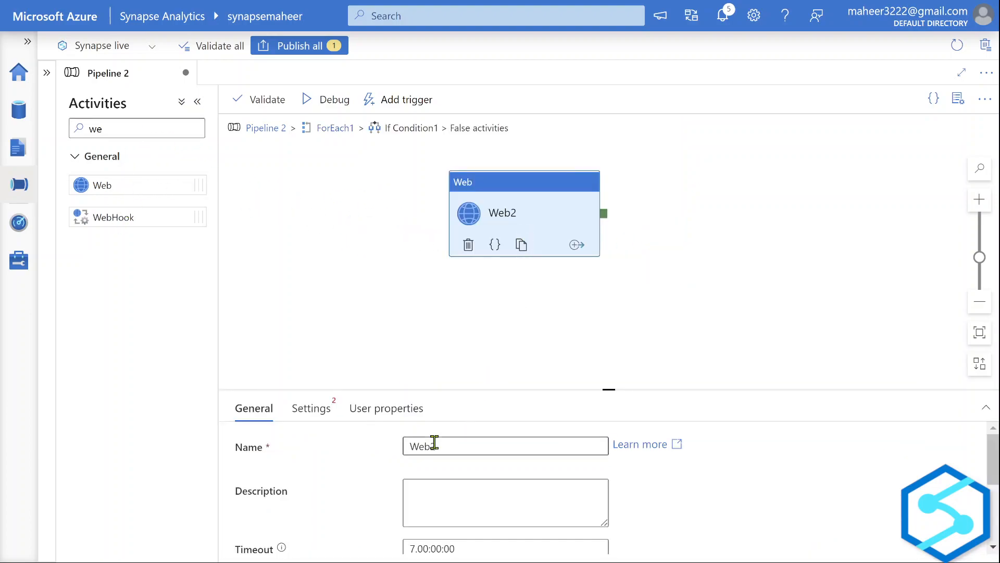
{"action": "left_click_drag", "start_coordinate": [435, 446], "coordinate": [392, 450]}
{"action": "type", "text": "ResumeSQLPool"}
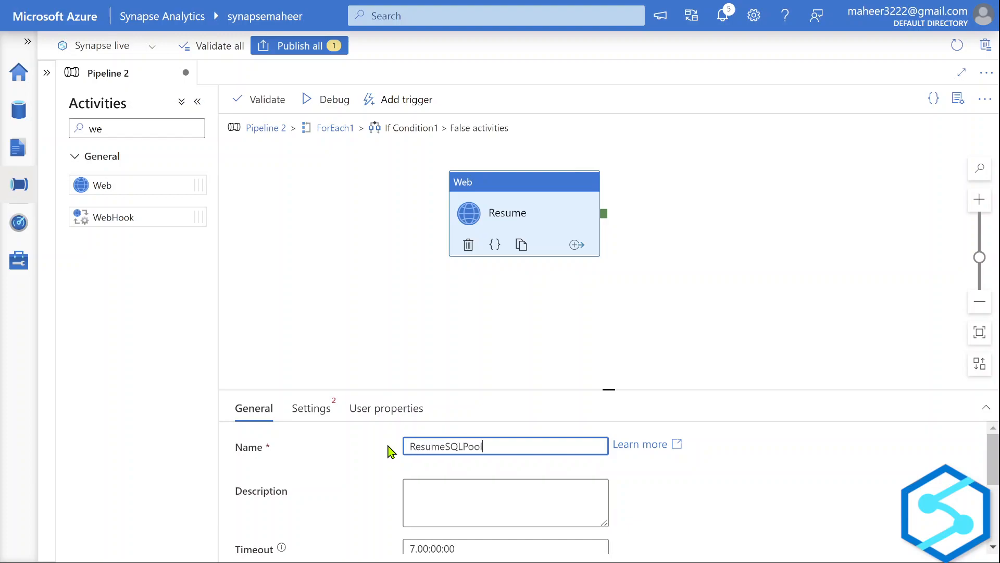
{"action": "left_click", "coordinate": [317, 408]}
{"action": "left_click_drag", "start_coordinate": [531, 389], "coordinate": [533, 232]}
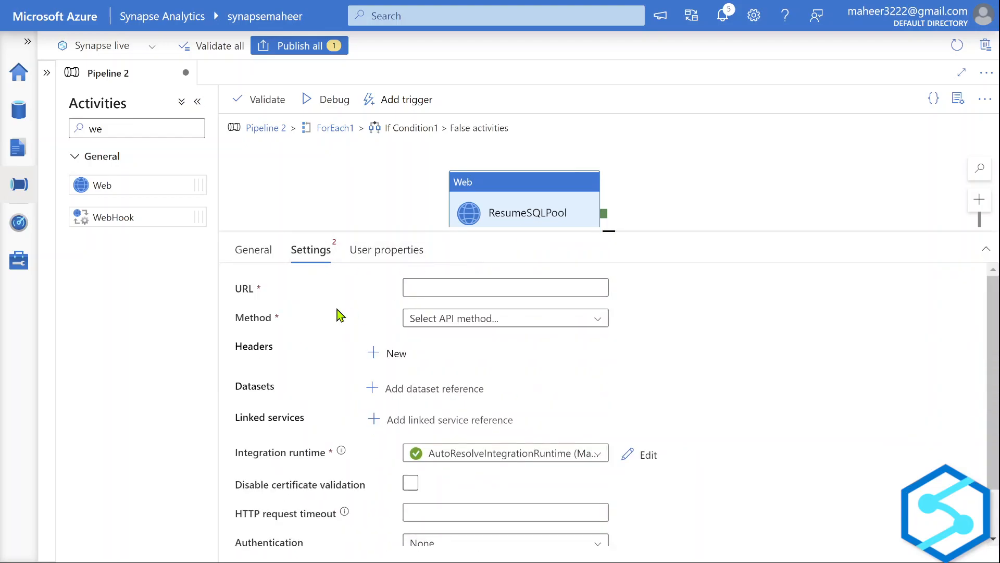
Copy the POST URL from the Sql Pools - Resume reference and paste it beneath the pause URL in Notepad.
{"action": "key", "text": "ctrl+Tab"}
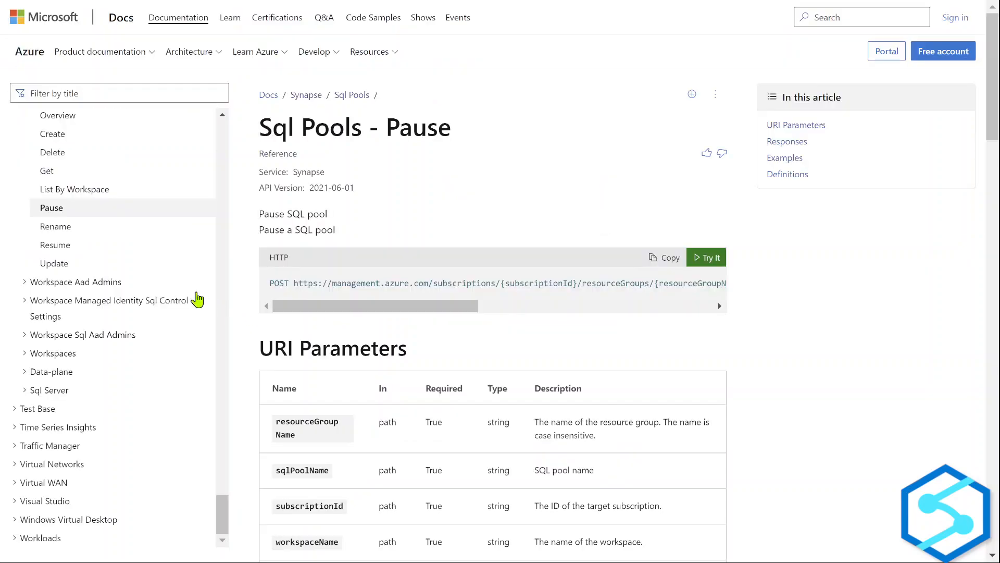
{"action": "left_click", "coordinate": [63, 249]}
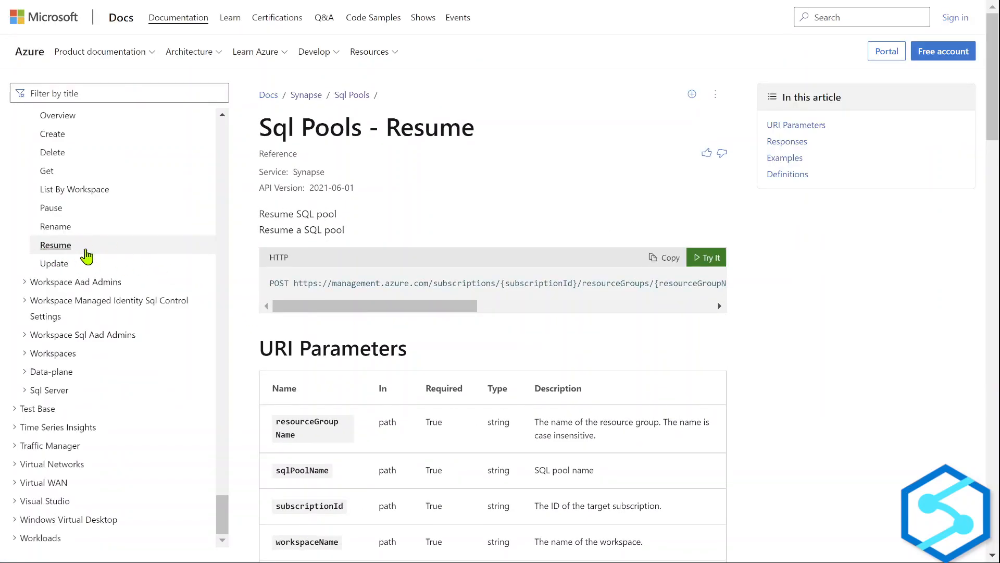
{"action": "left_click", "coordinate": [667, 264]}
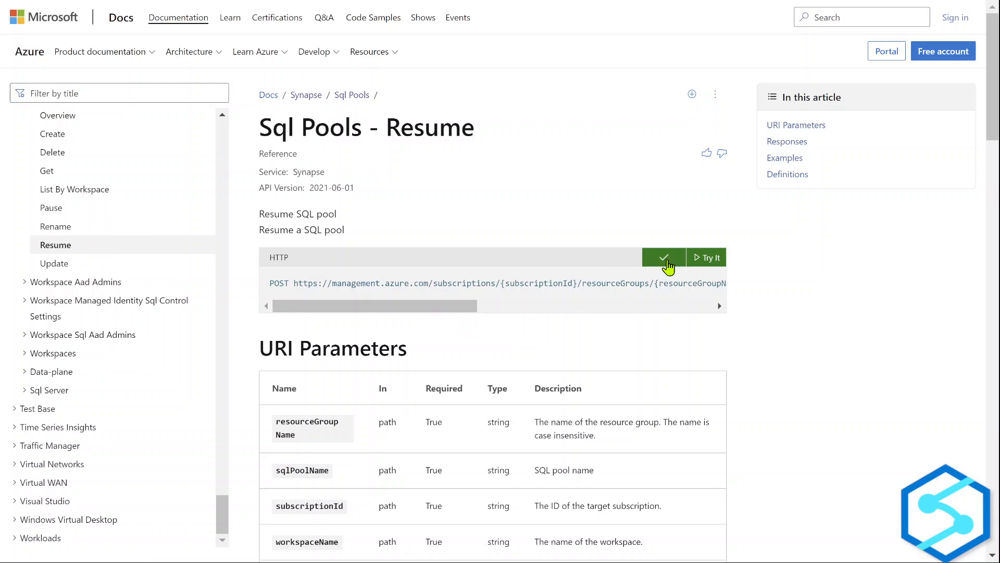
{"action": "key", "text": "alt+Tab"}
{"action": "key", "text": "alt+Tab"}
{"action": "key", "text": "alt+Tab"}
{"action": "key", "text": "alt+shift+Tab"}
{"action": "key", "text": "alt+shift+Tab"}
{"action": "scroll", "coordinate": [448, 337], "scroll_direction": "up", "scroll_amount": 4}
{"action": "left_click", "coordinate": [282, 259]}
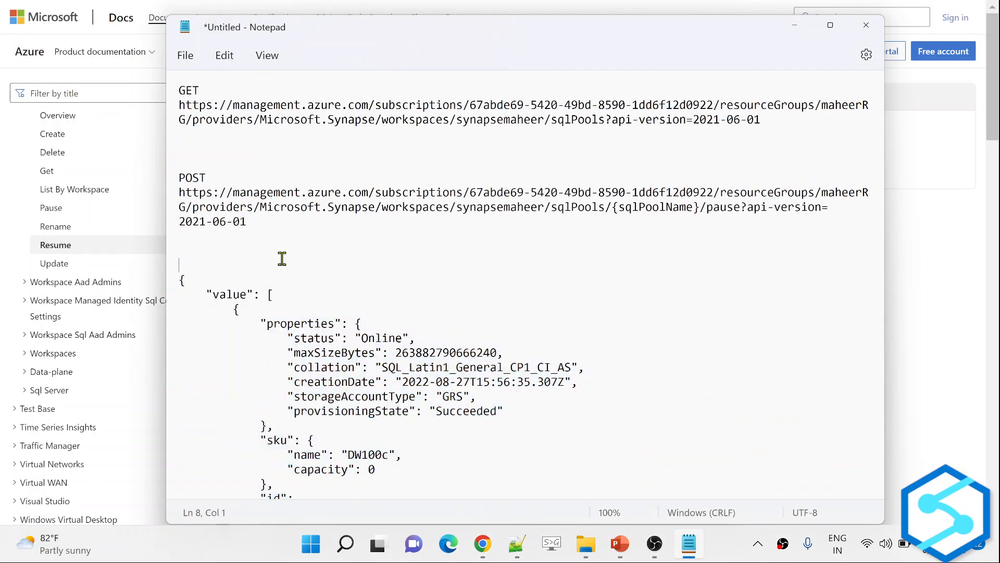
{"action": "key", "text": "ctrl+v"}
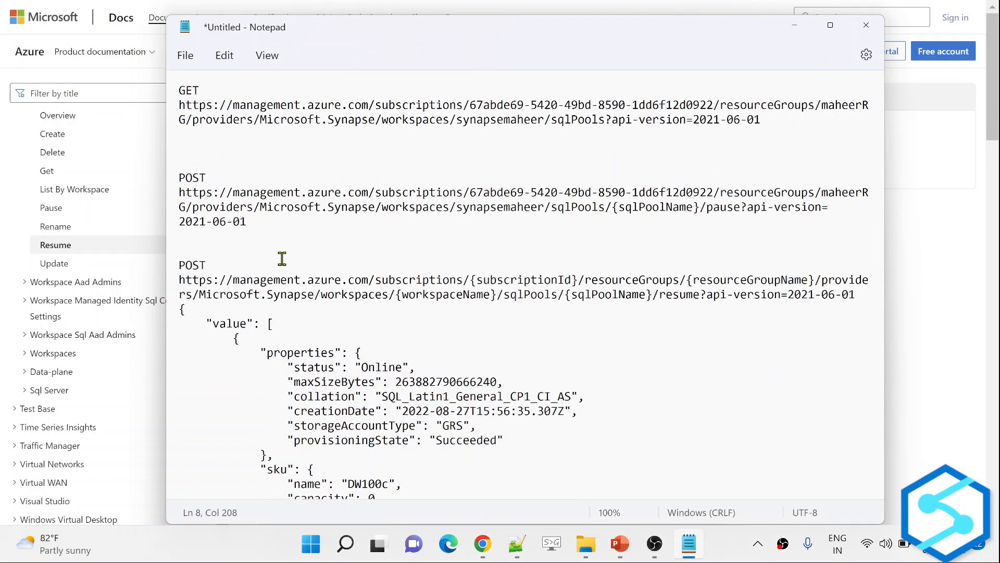
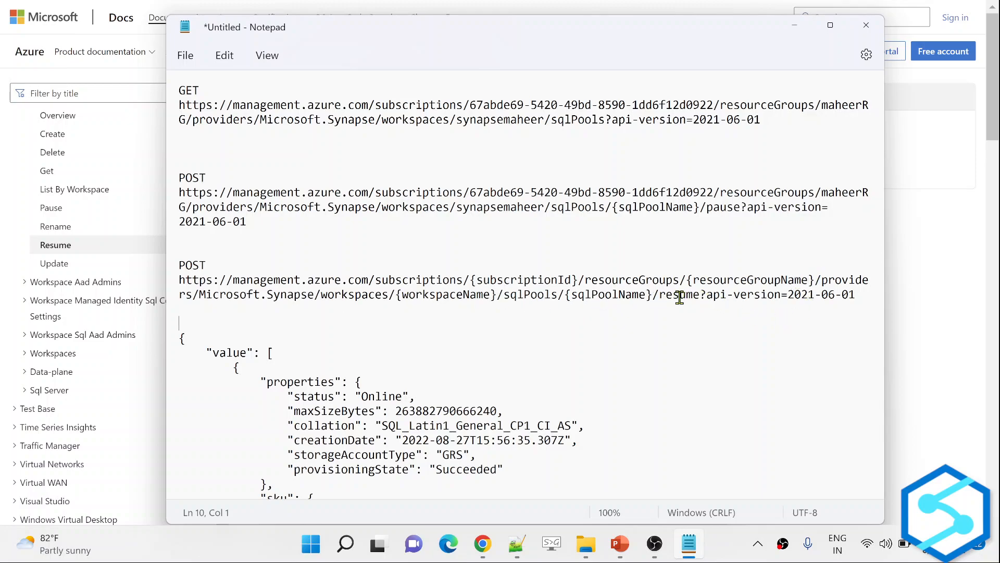
Change 'pause' to 'resume' in the second POST URL in Notepad and select the whole resume URL.
{"action": "left_click_drag", "start_coordinate": [659, 294], "coordinate": [699, 293]}
{"action": "key", "text": "ctrl+c"}
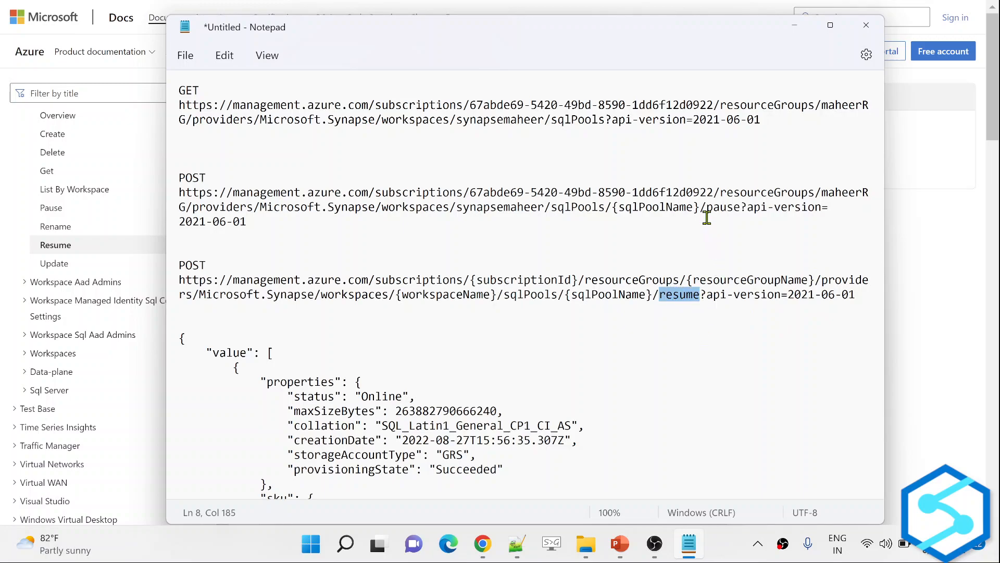
{"action": "left_click_drag", "start_coordinate": [706, 208], "coordinate": [739, 207]}
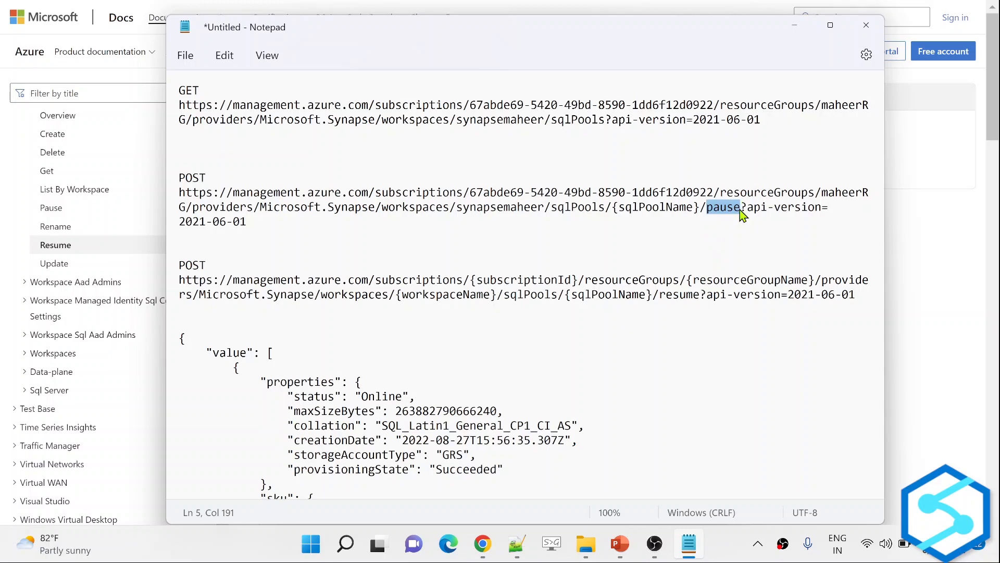
{"action": "key", "text": "ctrl+v"}
{"action": "left_click_drag", "start_coordinate": [260, 222], "coordinate": [173, 198]}
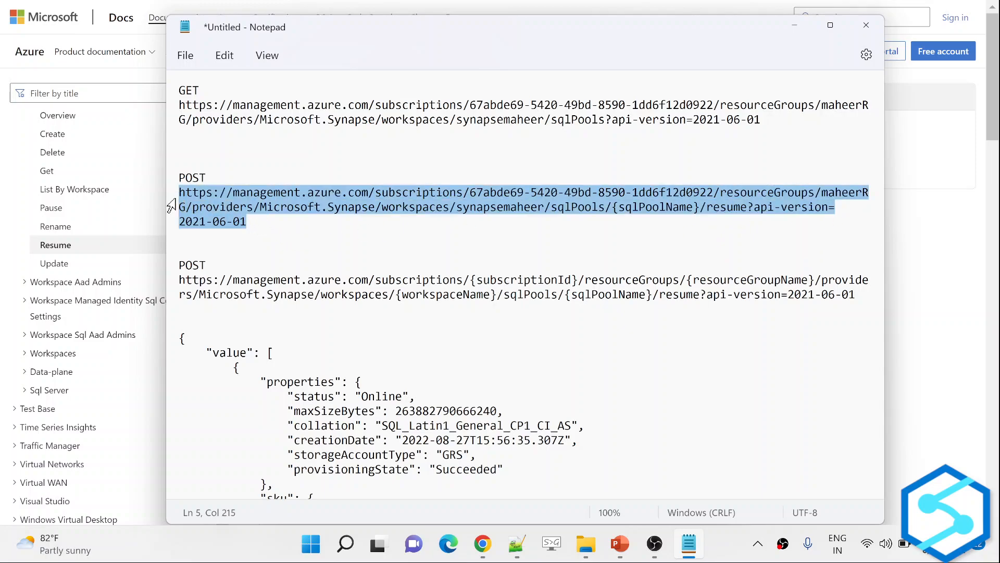
{"action": "key", "text": "alt+Tab"}
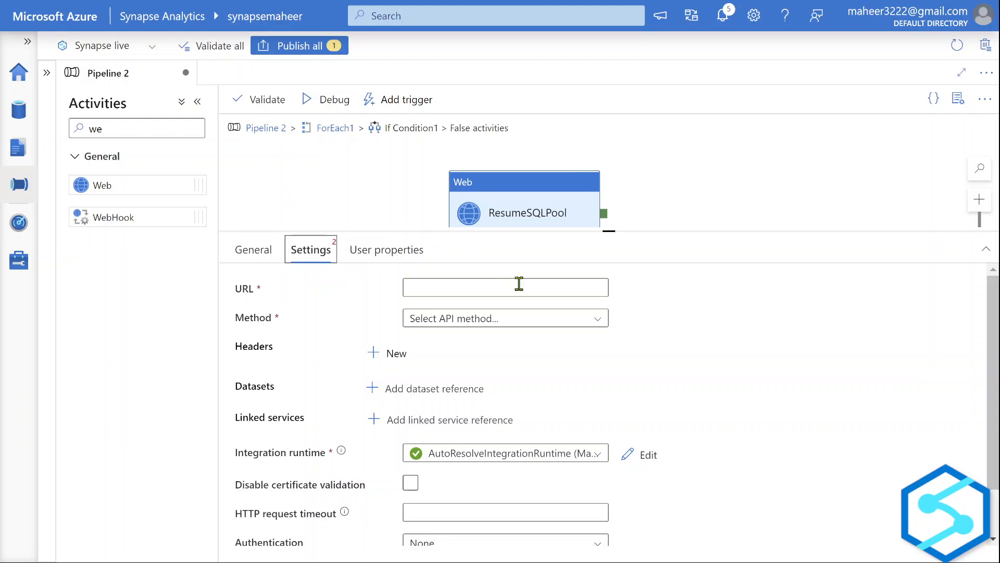
Paste the resume URL as ResumeSQLPool's dynamic URL, replacing {sqlPoolName} with @{item().name}.
{"action": "left_click", "coordinate": [465, 283]}
{"action": "left_click", "coordinate": [463, 308]}
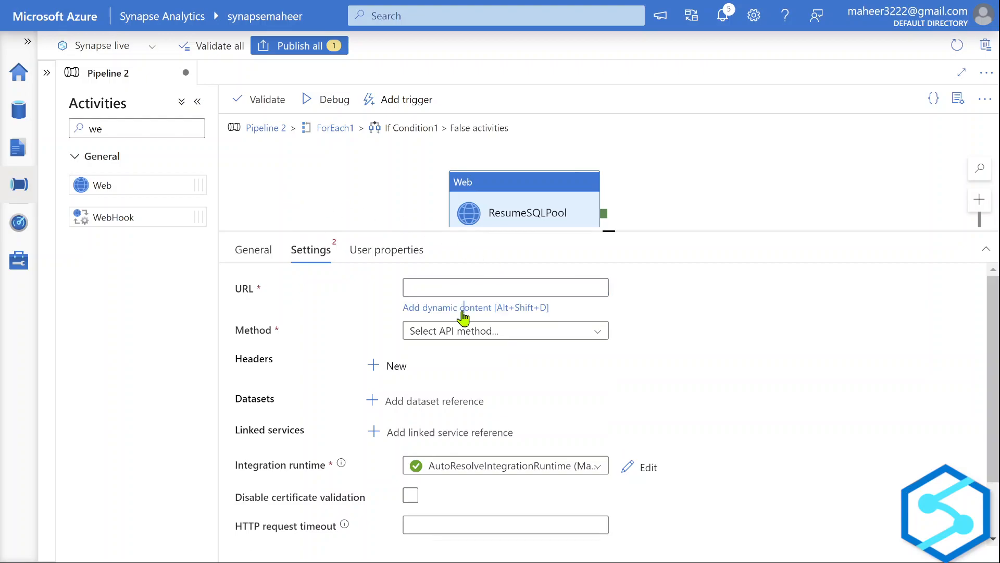
{"action": "key", "text": "ctrl+v"}
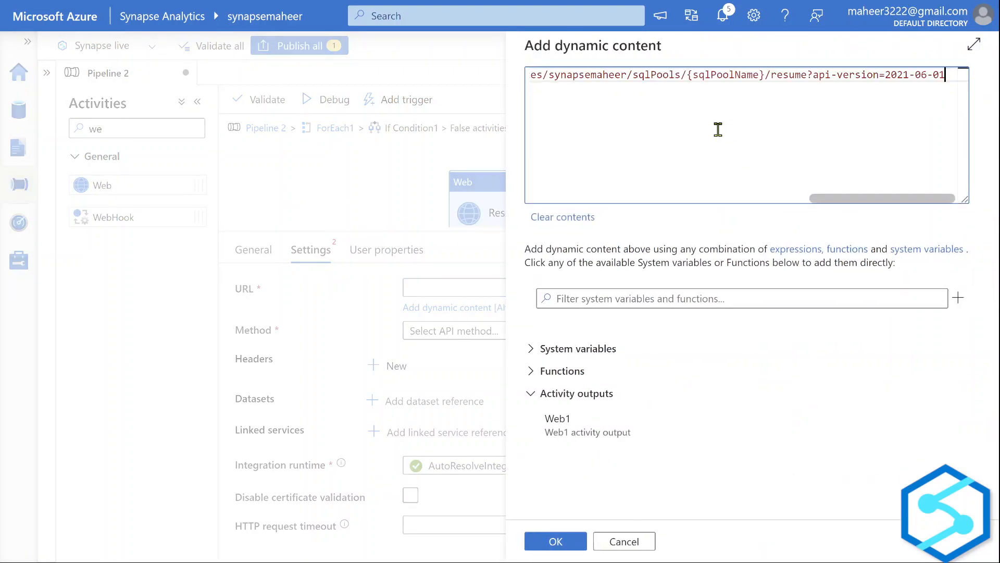
{"action": "scroll", "coordinate": [695, 180], "scroll_direction": "left", "scroll_amount": 5}
{"action": "scroll", "coordinate": [695, 180], "scroll_direction": "right", "scroll_amount": 5}
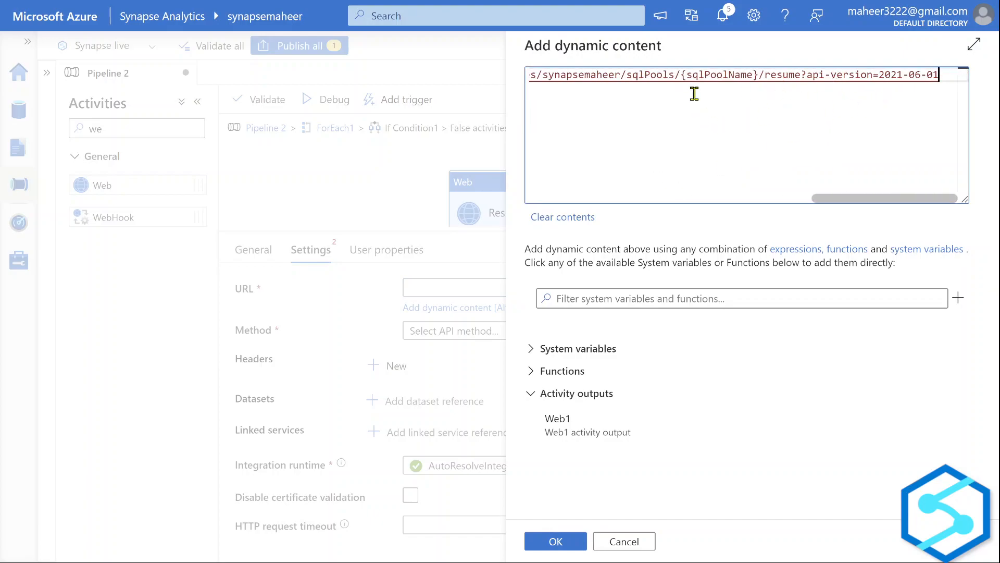
{"action": "left_click_drag", "start_coordinate": [680, 77], "coordinate": [739, 79]}
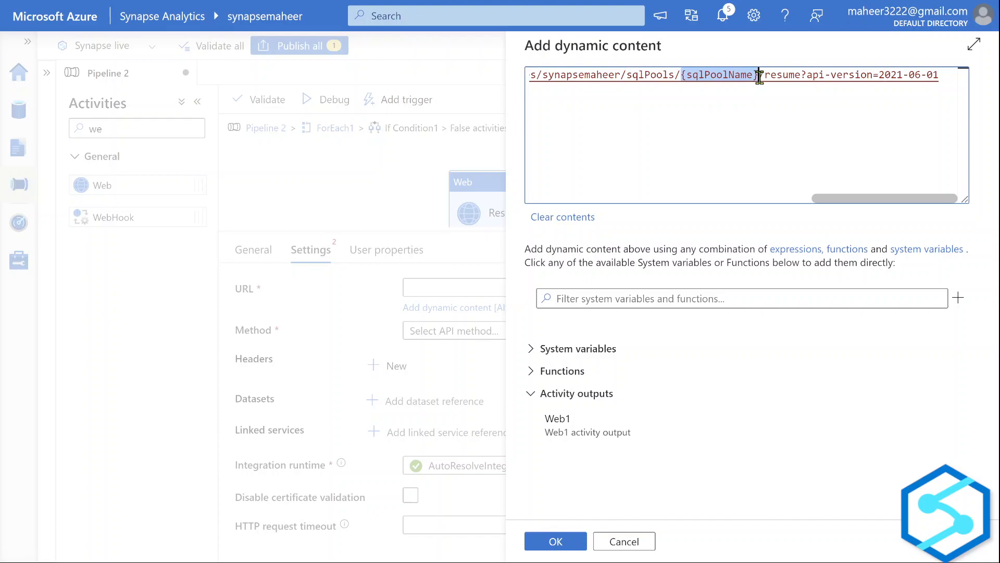
{"action": "type", "text": "@"}
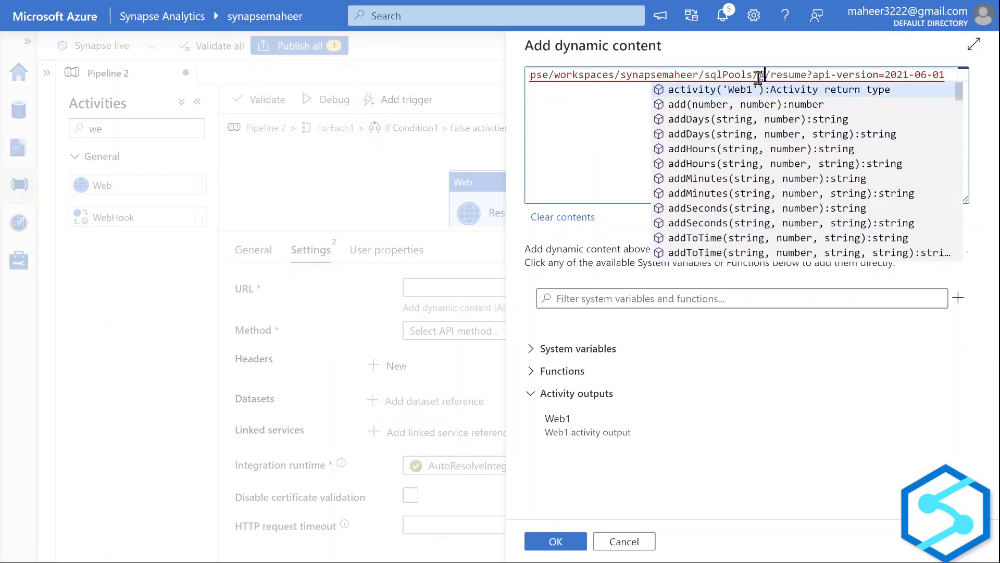
{"action": "type", "text": "{}"}
{"action": "key", "text": "Left"}
{"action": "type", "text": "tem("}
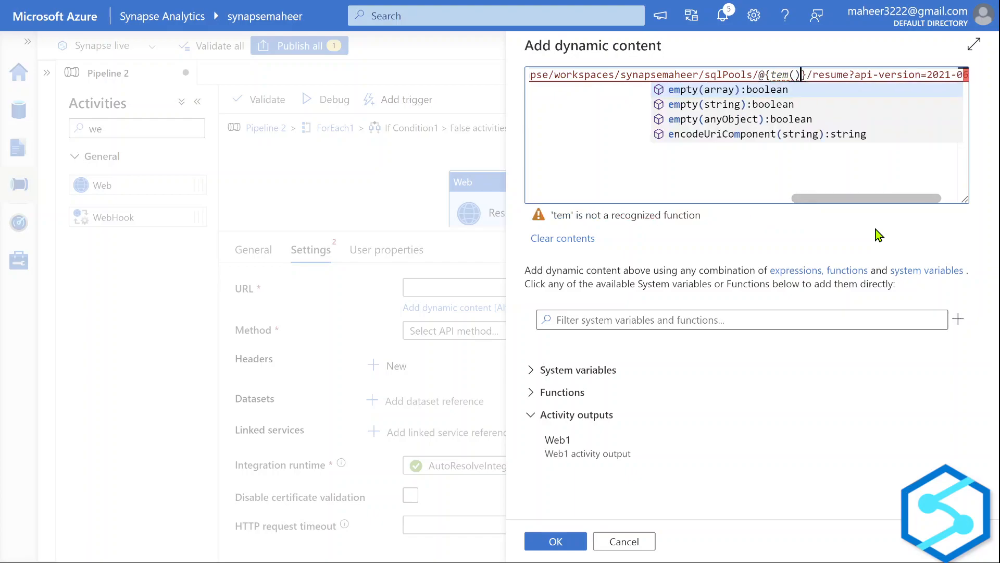
{"action": "key", "text": "BackSpace"}
{"action": "key", "text": "BackSpace"}
{"action": "key", "text": "BackSpace"}
{"action": "key", "text": "BackSpace"}
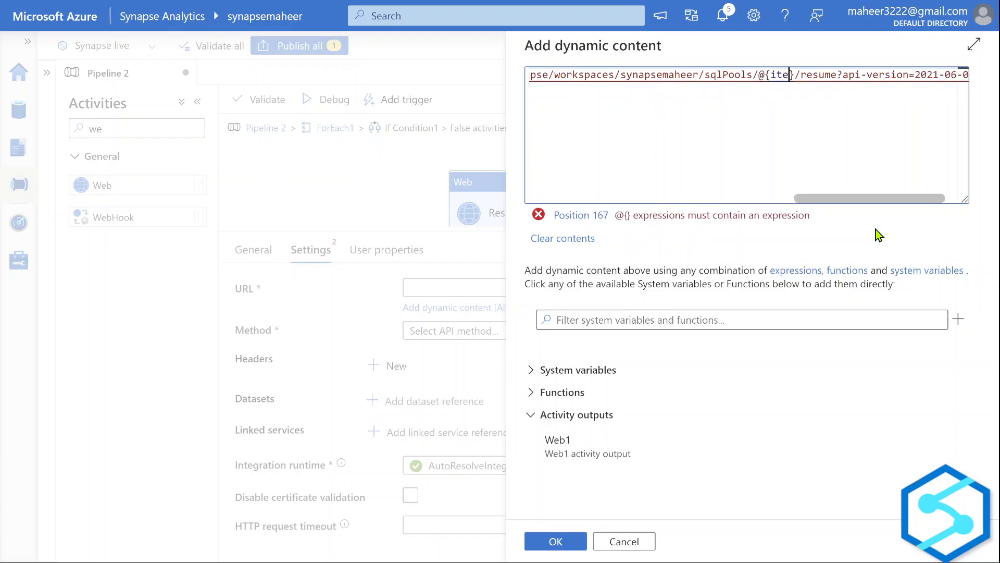
{"action": "type", "text": "item().name"}
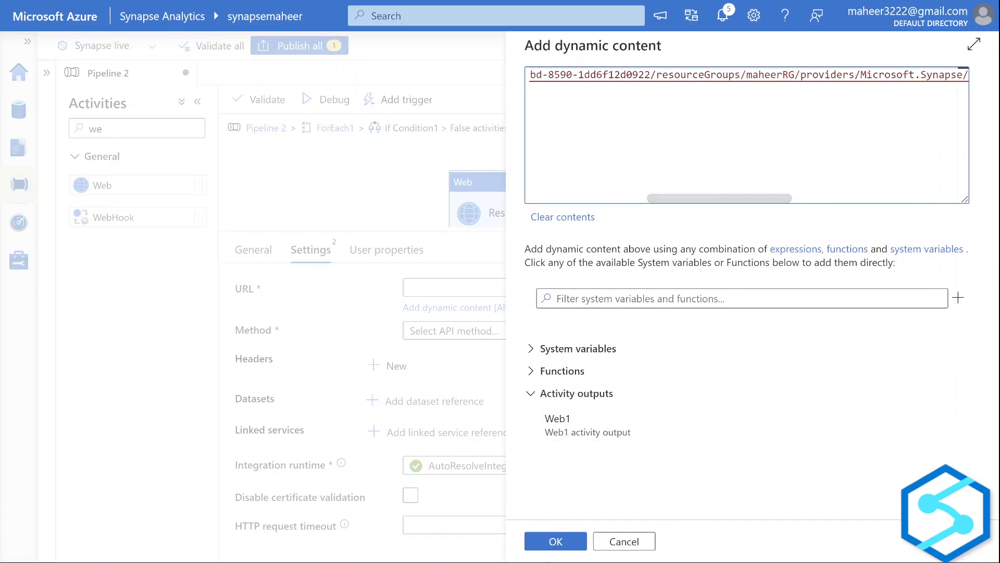
{"action": "left_click", "coordinate": [554, 544]}
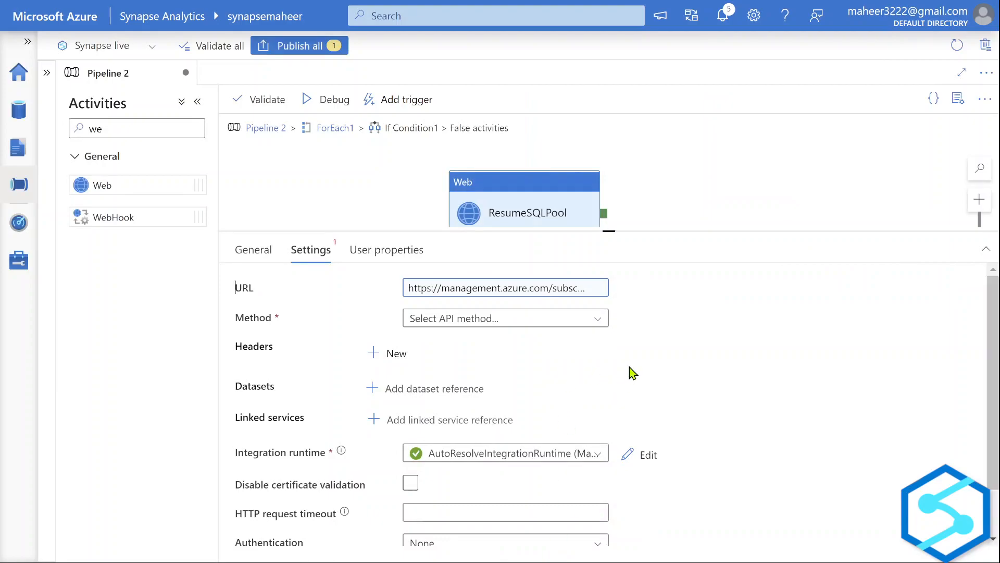
{"action": "left_click", "coordinate": [535, 289]}
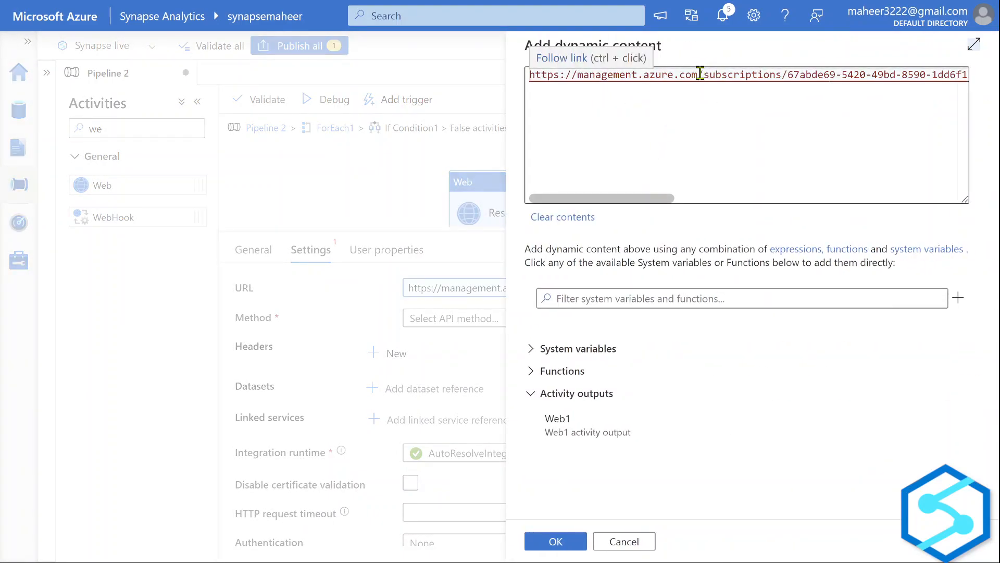
{"action": "left_click_drag", "start_coordinate": [705, 74], "coordinate": [535, 71]}
{"action": "key", "text": "ctrl+c"}
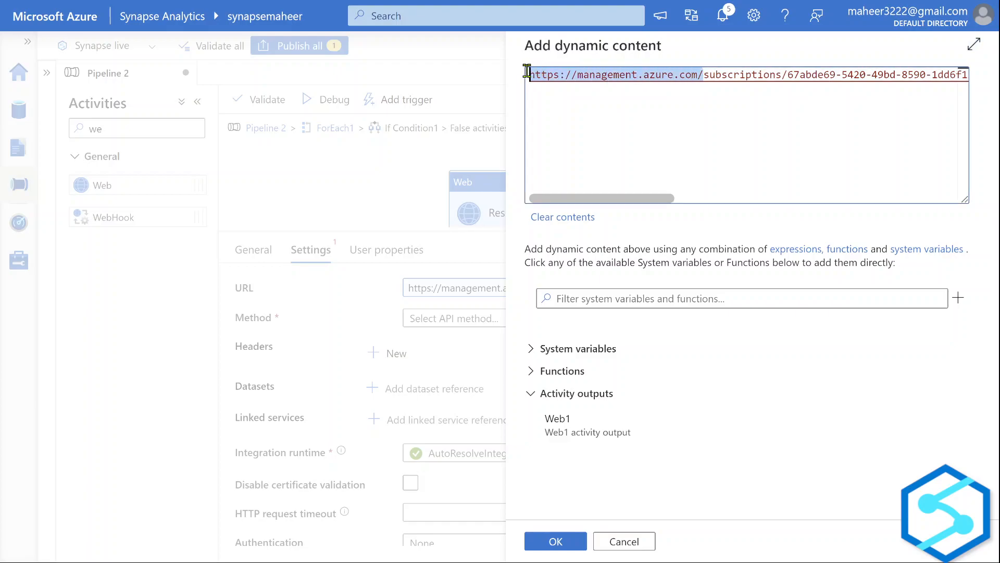
{"action": "left_click", "coordinate": [559, 542]}
{"action": "left_click", "coordinate": [495, 320]}
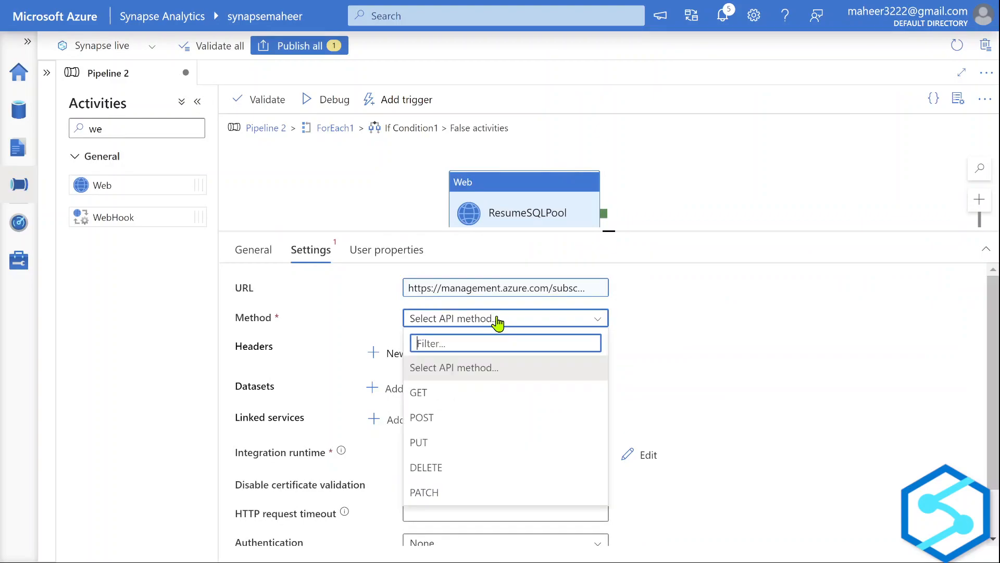
Set ResumeSQLPool's method to POST with a {} body, checking the method in the Notepad notes.
{"action": "left_click", "coordinate": [443, 418]}
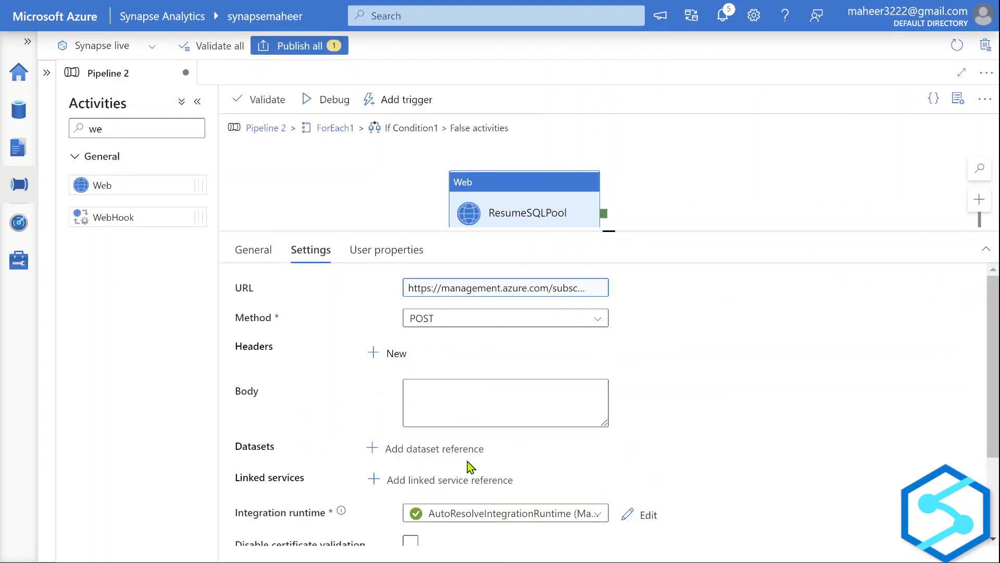
{"action": "left_click", "coordinate": [469, 407]}
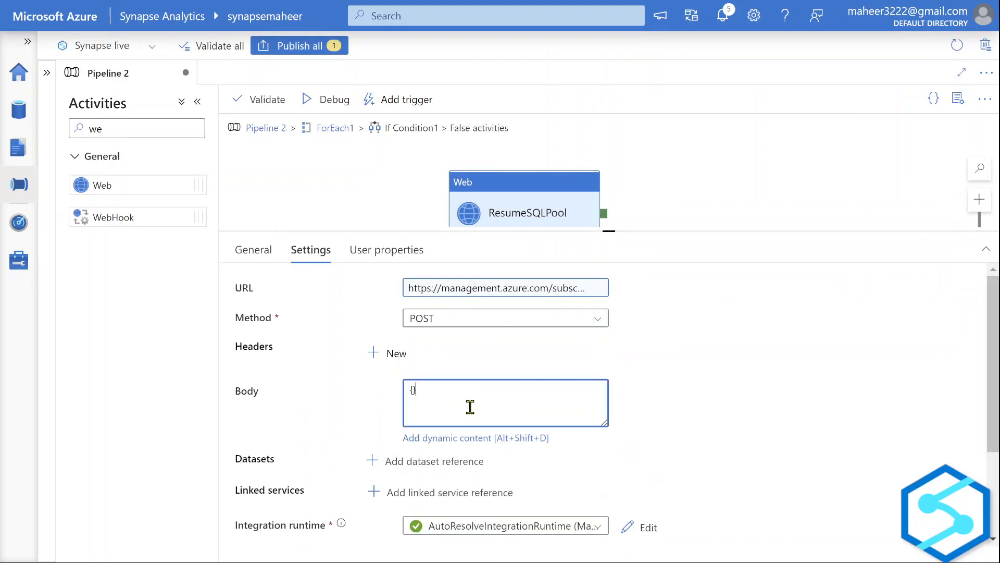
{"action": "key", "text": "alt+Tab"}
{"action": "left_click_drag", "start_coordinate": [214, 265], "coordinate": [167, 252]}
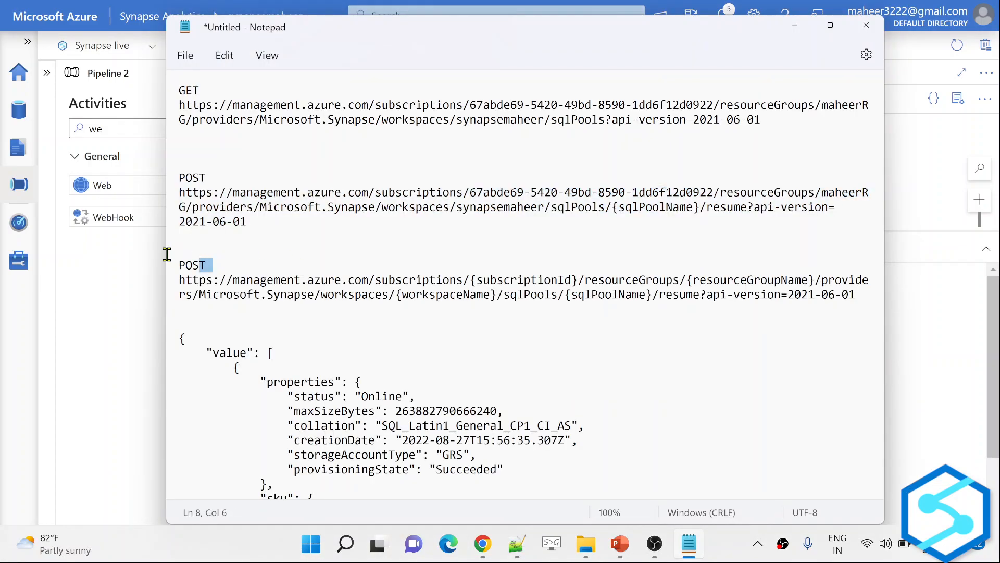
{"action": "key", "text": "alt+Tab"}
{"action": "scroll", "coordinate": [651, 359], "scroll_direction": "down", "scroll_amount": 3}
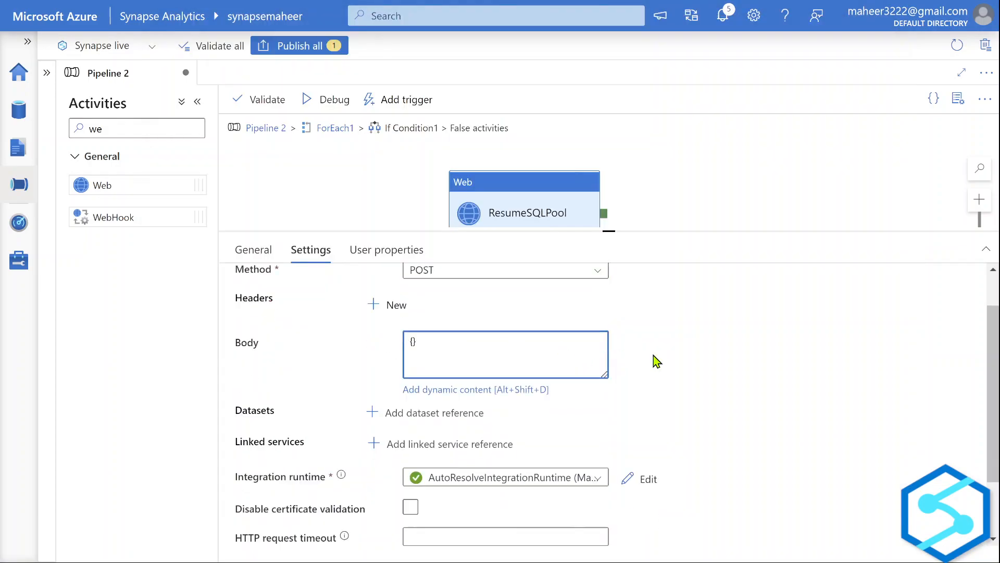
{"action": "left_click", "coordinate": [450, 494]}
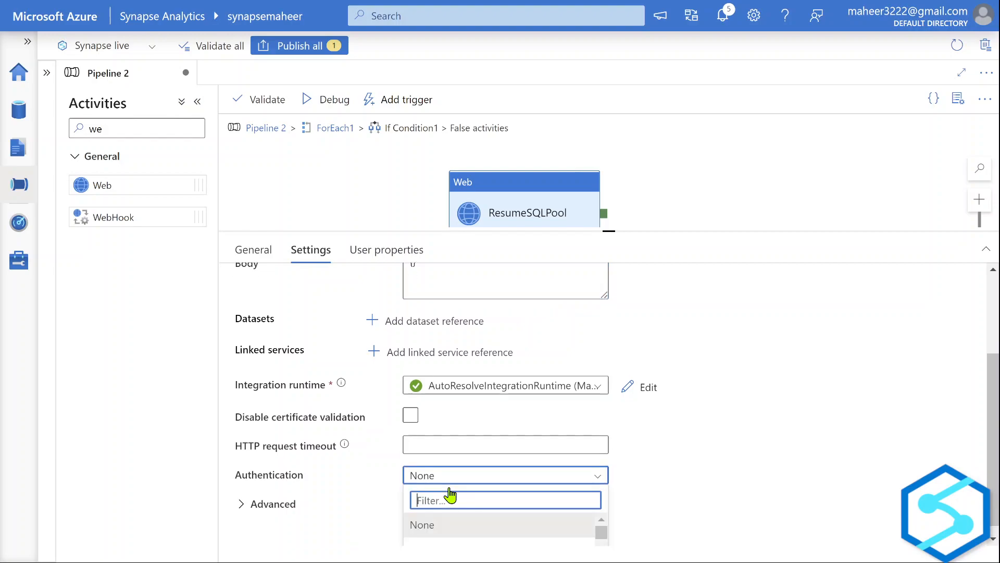
{"action": "scroll", "coordinate": [491, 526], "scroll_direction": "down", "scroll_amount": 4}
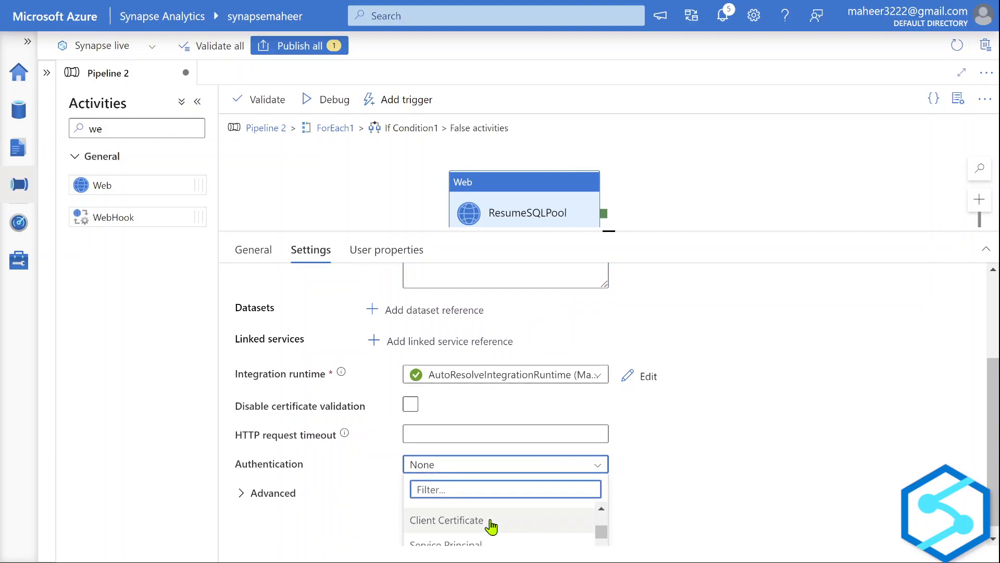
{"action": "scroll", "coordinate": [527, 538], "scroll_direction": "up", "scroll_amount": 2}
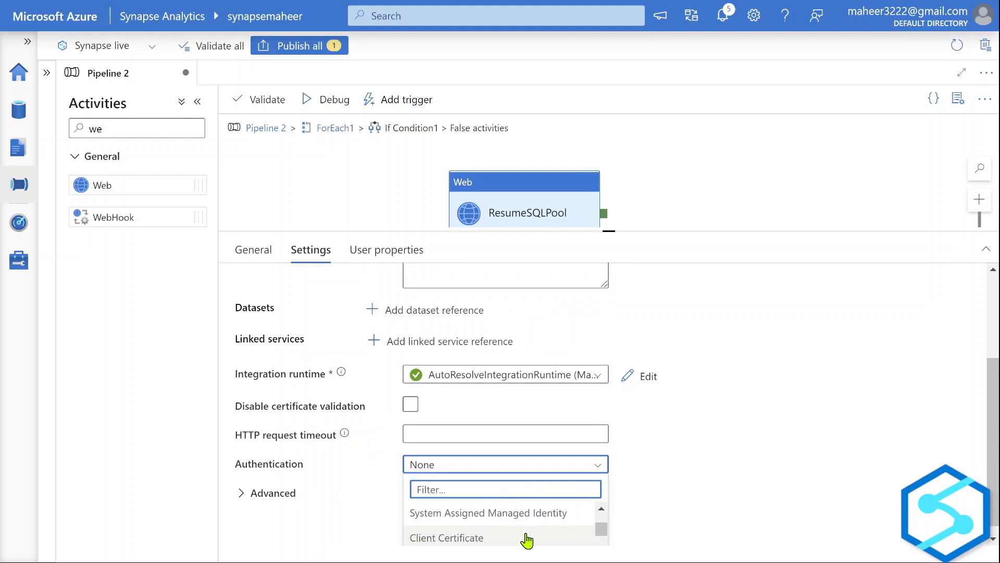
{"action": "left_click", "coordinate": [514, 513]}
{"action": "scroll", "coordinate": [654, 418], "scroll_direction": "down", "scroll_amount": 2}
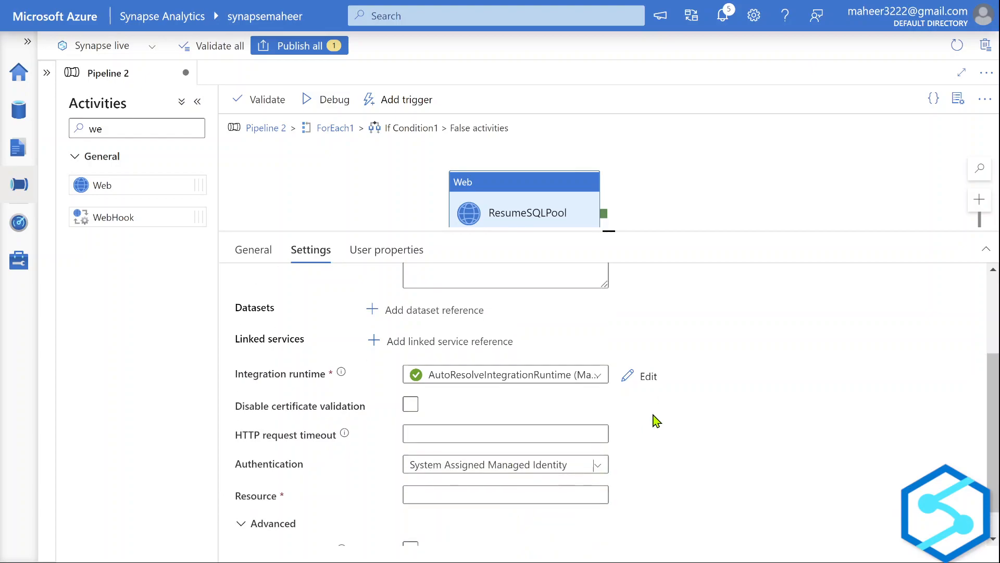
{"action": "left_click", "coordinate": [508, 458]}
{"action": "key", "text": "ctrl+v"}
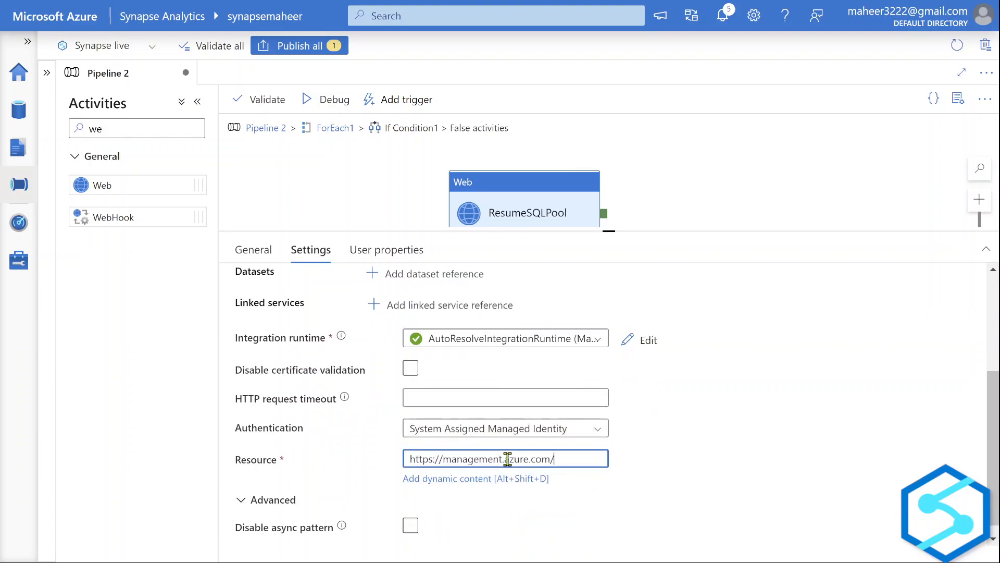
Shrink the settings panel, return to Pipeline 2's top level, and select ForEach1.
{"action": "left_click_drag", "start_coordinate": [635, 227], "coordinate": [628, 361]}
{"action": "left_click", "coordinate": [274, 133]}
{"action": "left_click", "coordinate": [427, 209]}
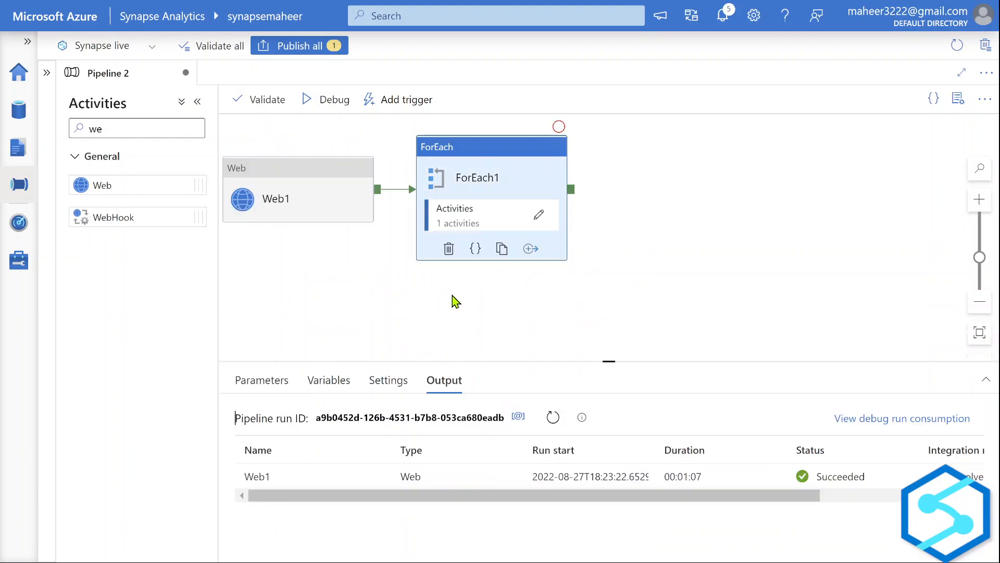
Review Web1, ForEach1's Items and sequential setting, and If Condition1's expression and cases.
{"action": "left_click", "coordinate": [373, 175]}
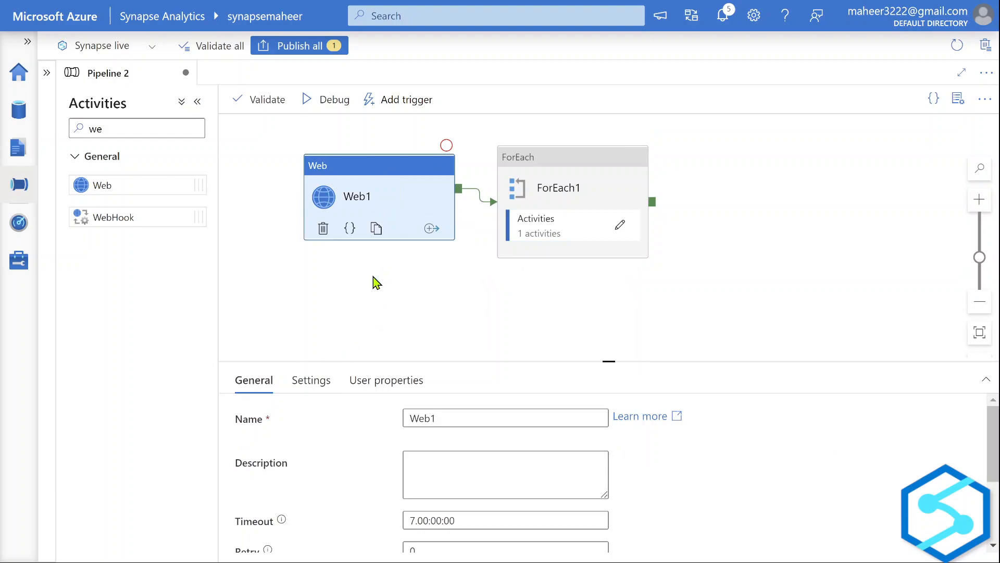
{"action": "left_click", "coordinate": [556, 178]}
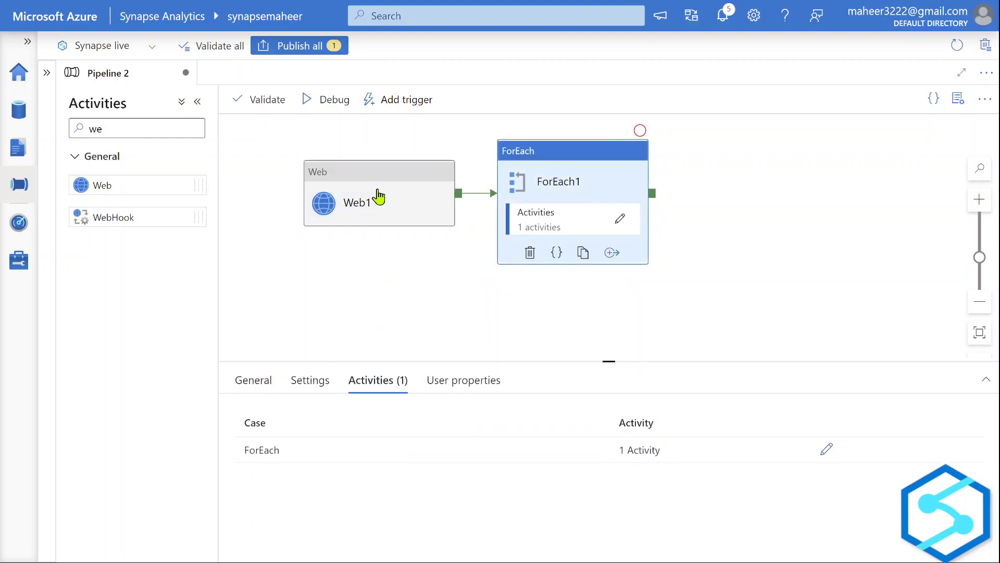
{"action": "left_click", "coordinate": [309, 382]}
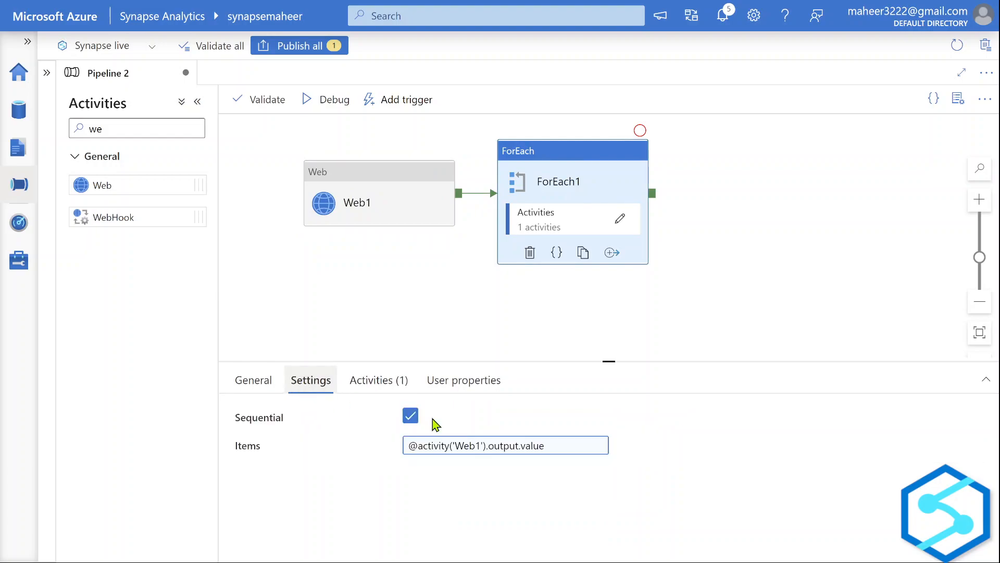
{"action": "left_click", "coordinate": [619, 220]}
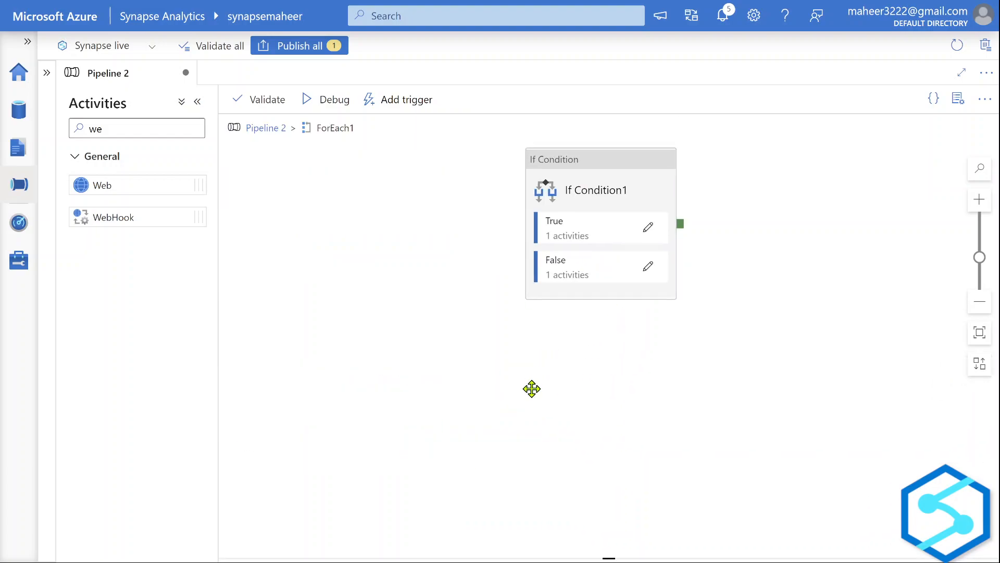
{"action": "left_click", "coordinate": [570, 201]}
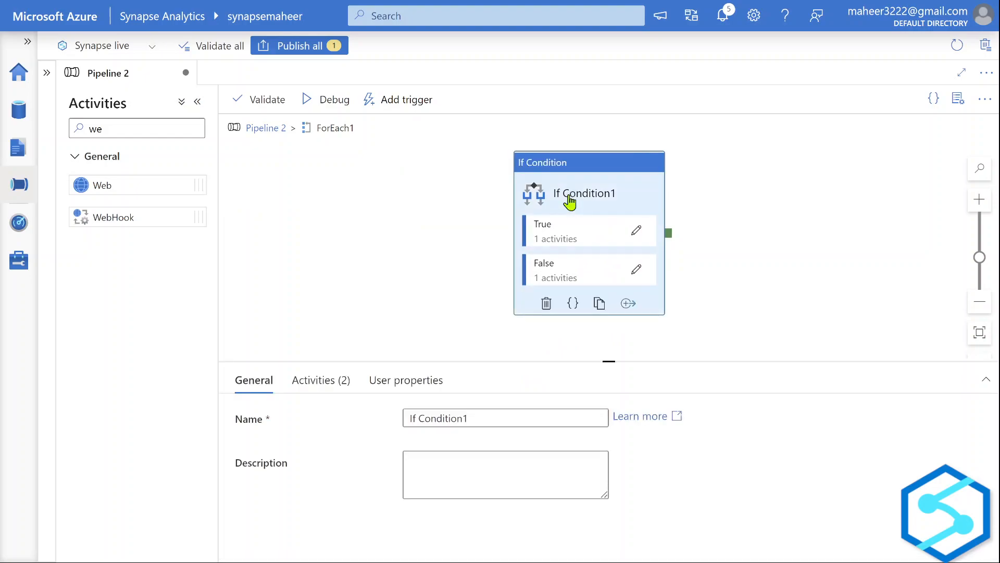
{"action": "left_click", "coordinate": [312, 394]}
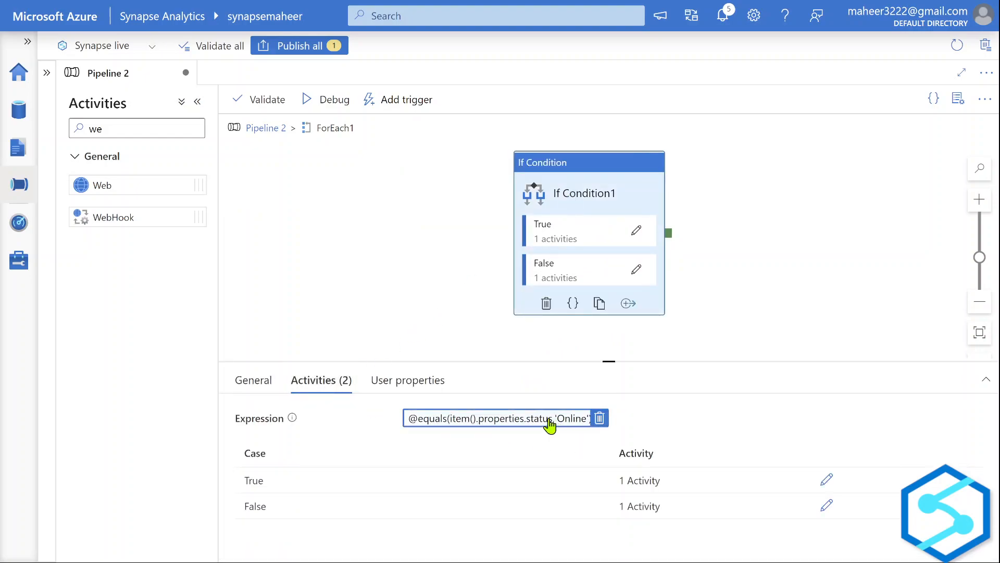
Inspect the True and False branch activities, then view the SQL pools list (sqlpool1 Online, sqlpool2 Paused).
{"action": "left_click", "coordinate": [826, 481]}
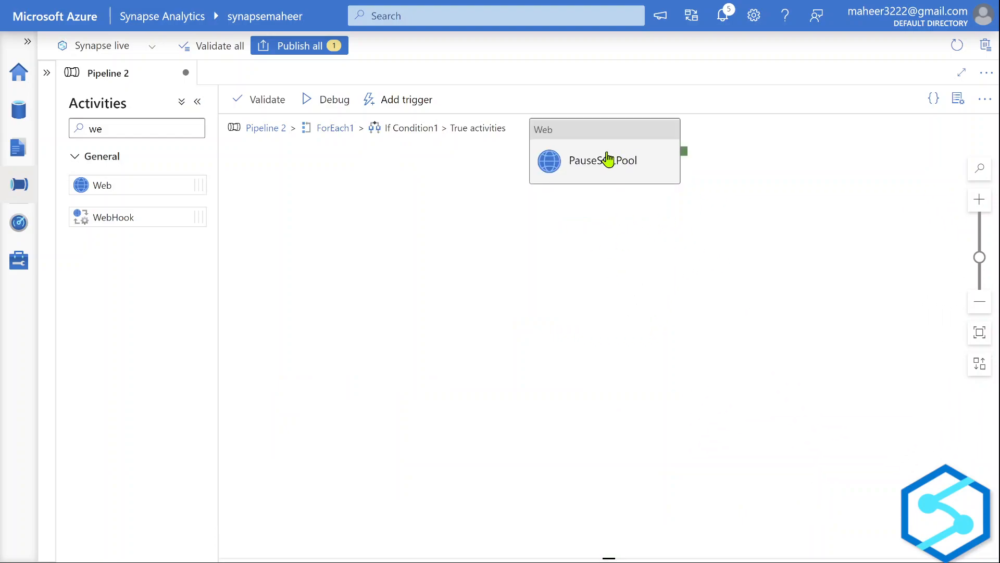
{"action": "left_click", "coordinate": [331, 131]}
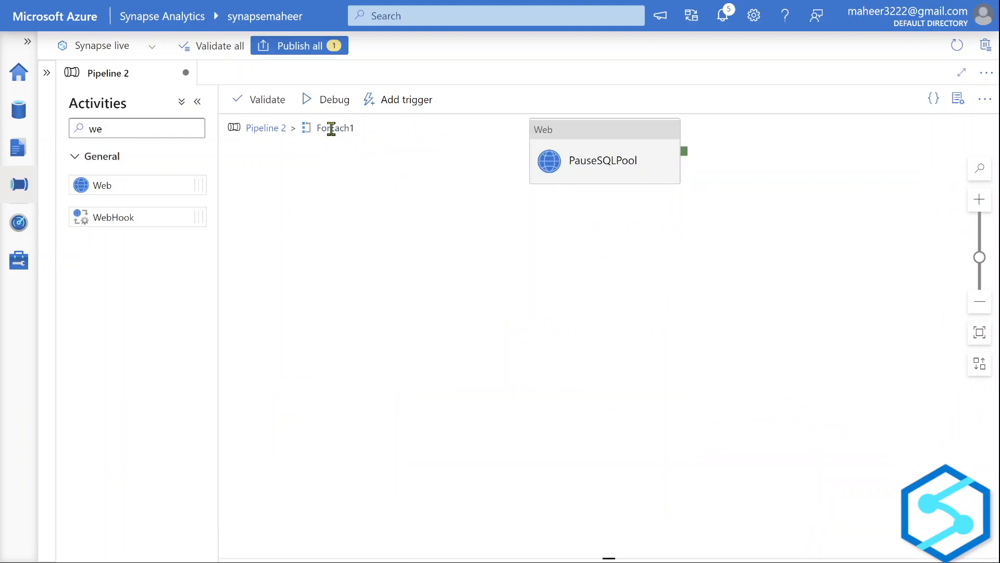
{"action": "left_click", "coordinate": [653, 238]}
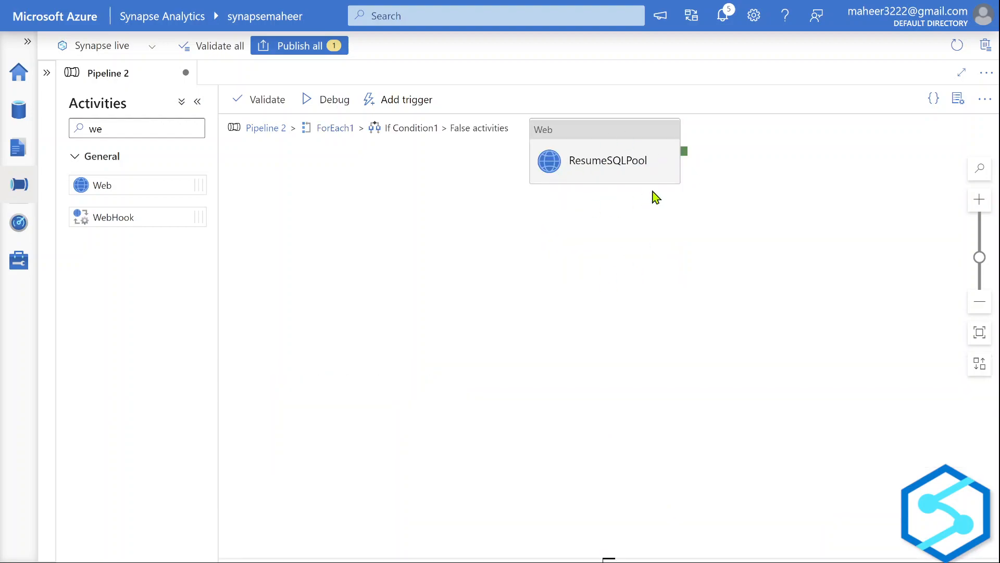
{"action": "left_click", "coordinate": [9, 268]}
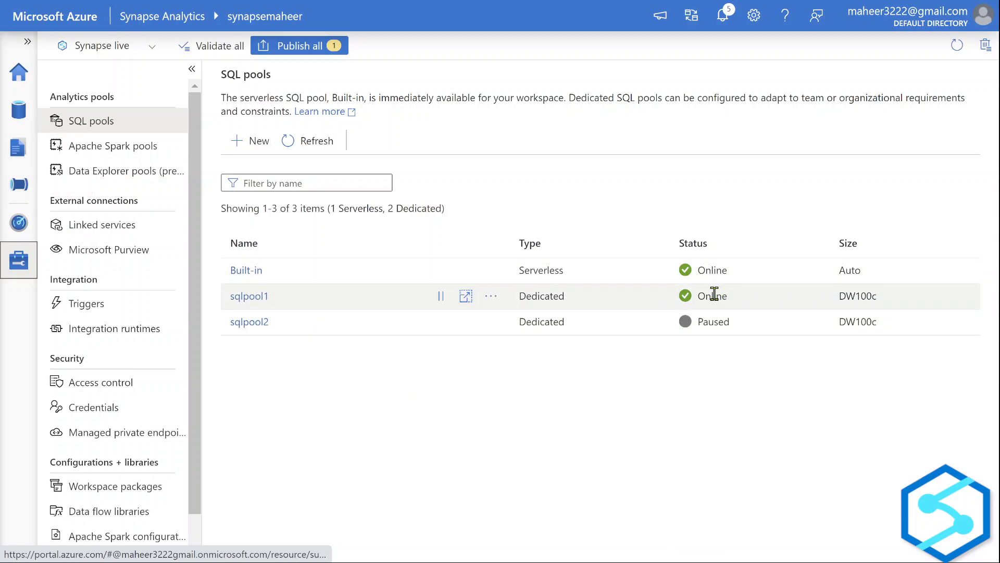
Reopen Pipeline 2, start a debug run, and hide the Properties panel.
{"action": "left_click", "coordinate": [17, 197]}
{"action": "left_click", "coordinate": [544, 102]}
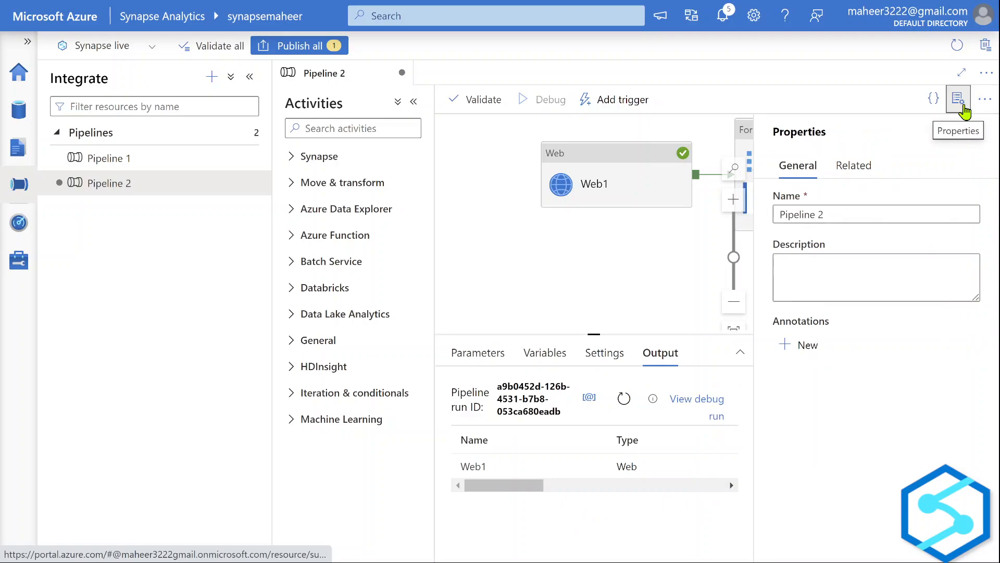
{"action": "left_click", "coordinate": [961, 104]}
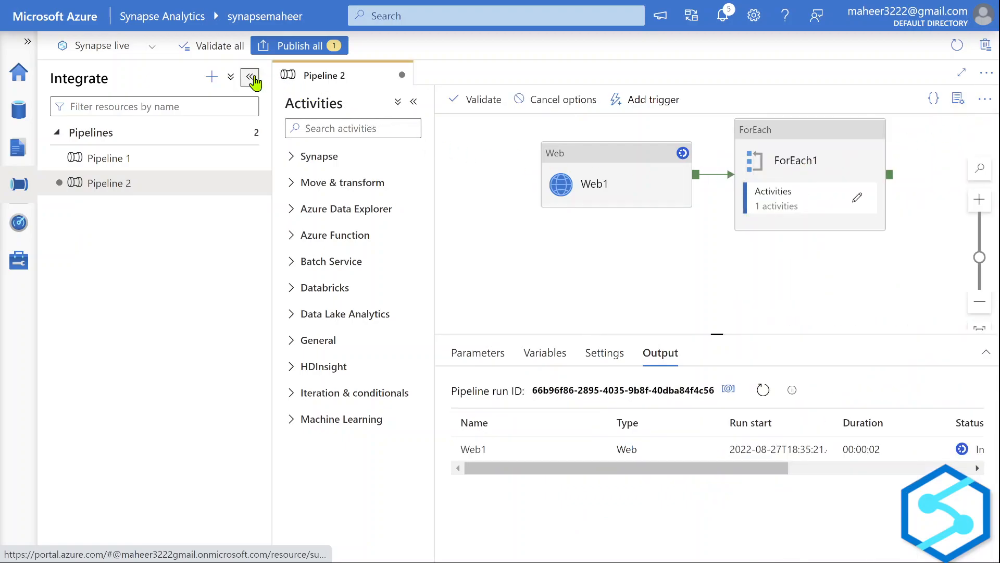
Widen the canvas, refresh the run output, and inspect PauseSQLPool's input calling sqlpool1's pause endpoint.
{"action": "left_click", "coordinate": [250, 77]}
{"action": "left_click", "coordinate": [198, 102]}
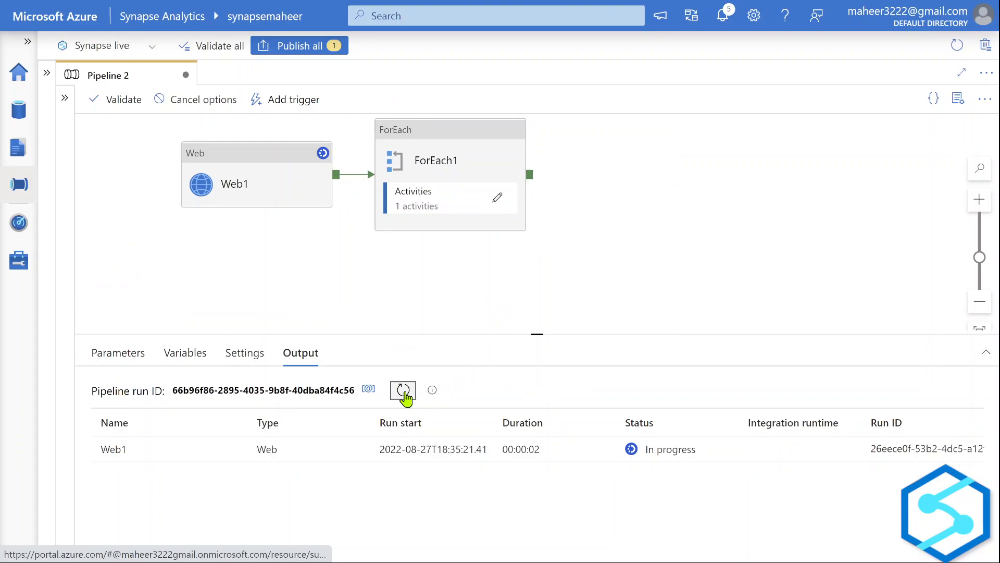
{"action": "left_click", "coordinate": [404, 391]}
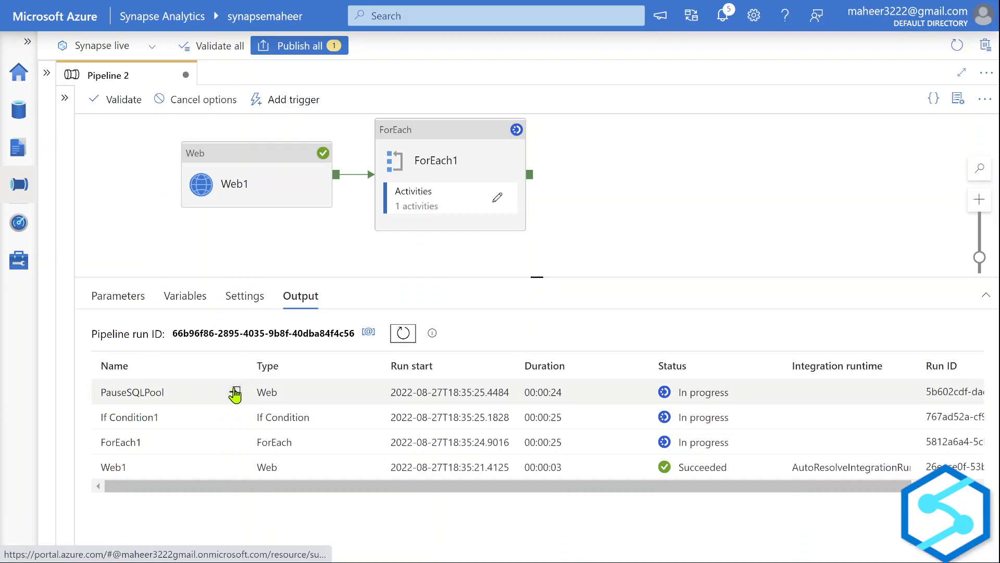
{"action": "left_click", "coordinate": [235, 393]}
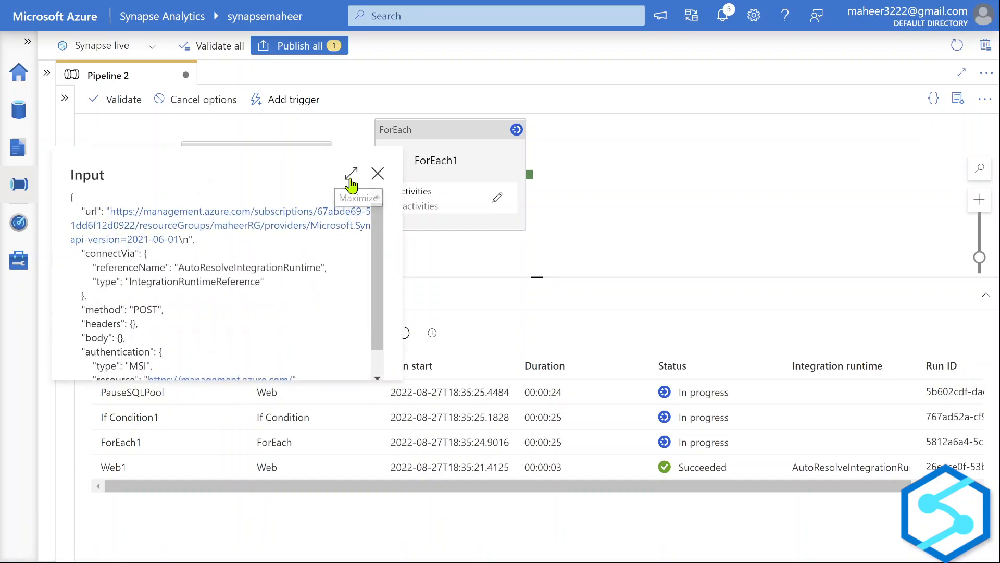
{"action": "left_click", "coordinate": [348, 172]}
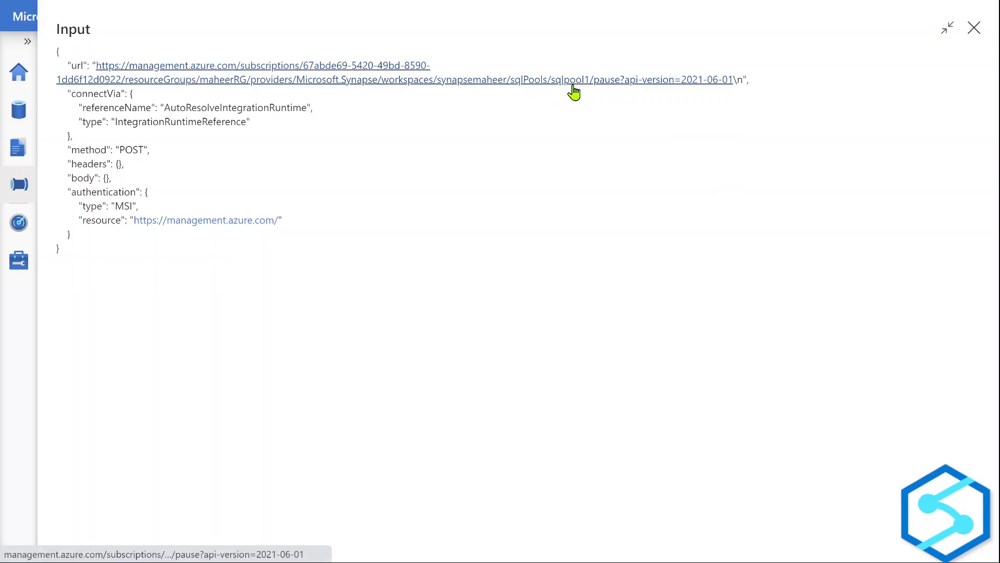
{"action": "left_click", "coordinate": [974, 27]}
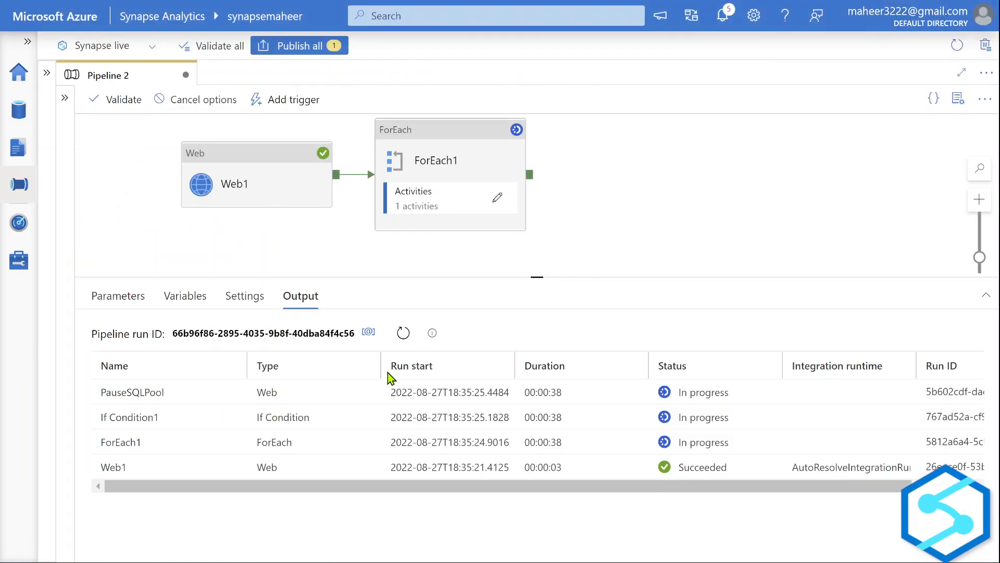
Check the SQL pools, then reopen Pipeline 2 and refresh the enlarged debug output showing PauseSQLPool Succeeded.
{"action": "left_click", "coordinate": [18, 263]}
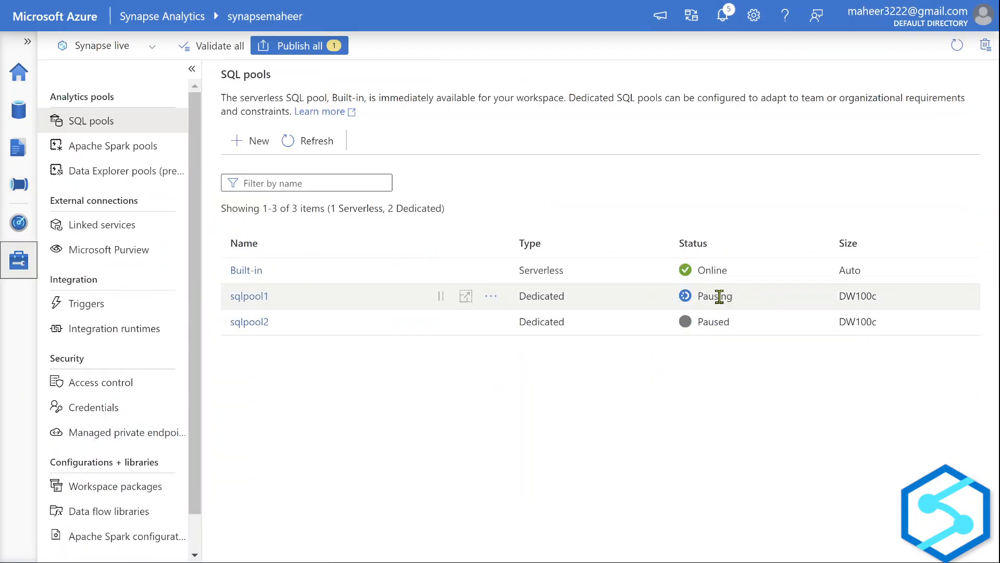
{"action": "left_click", "coordinate": [7, 159]}
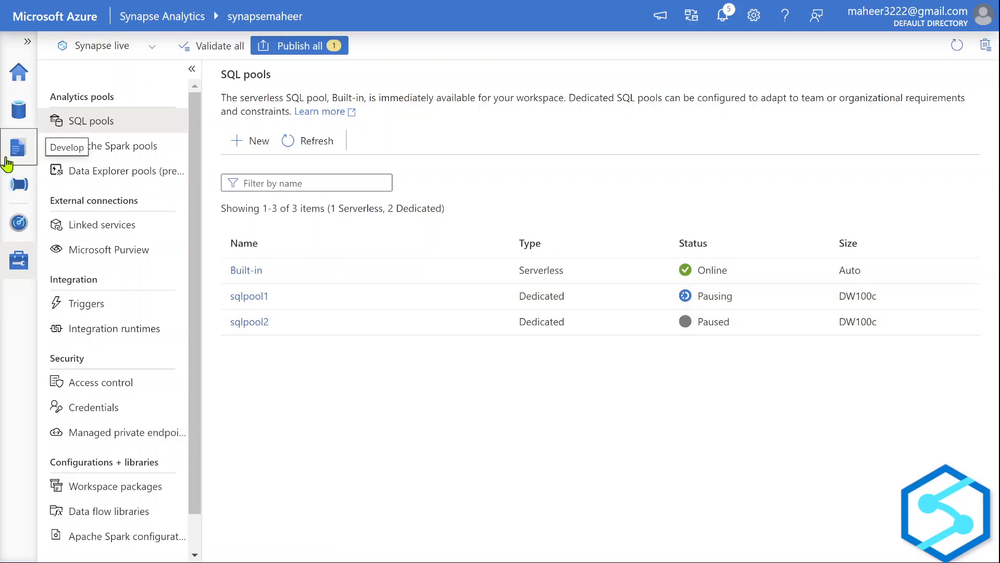
{"action": "left_click", "coordinate": [10, 184]}
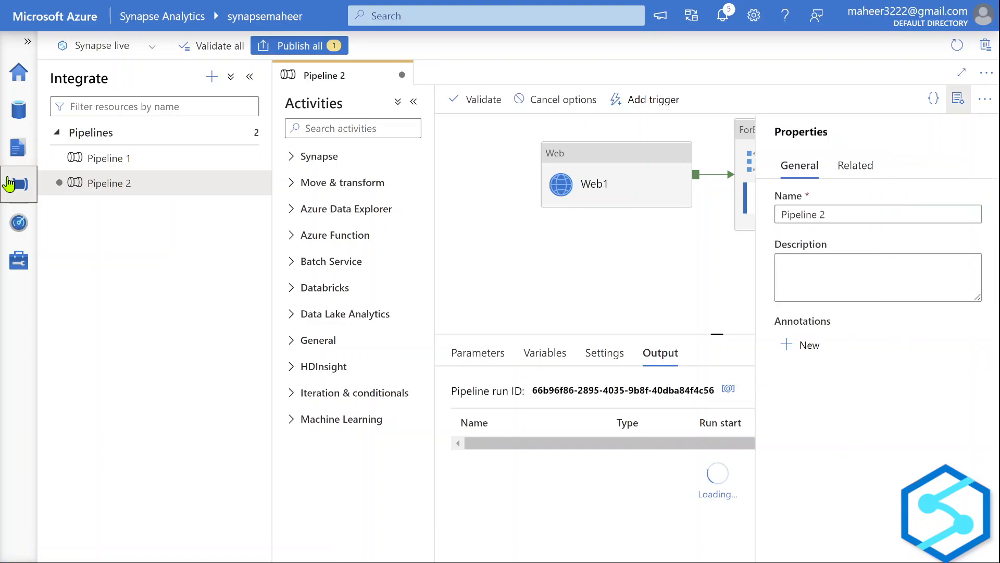
{"action": "left_click", "coordinate": [957, 99]}
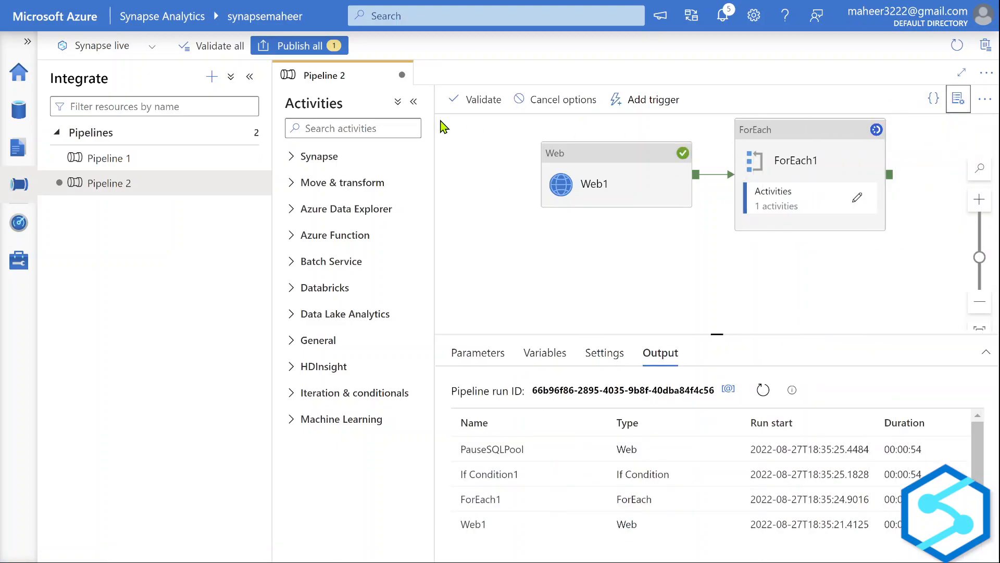
{"action": "left_click", "coordinate": [413, 102]}
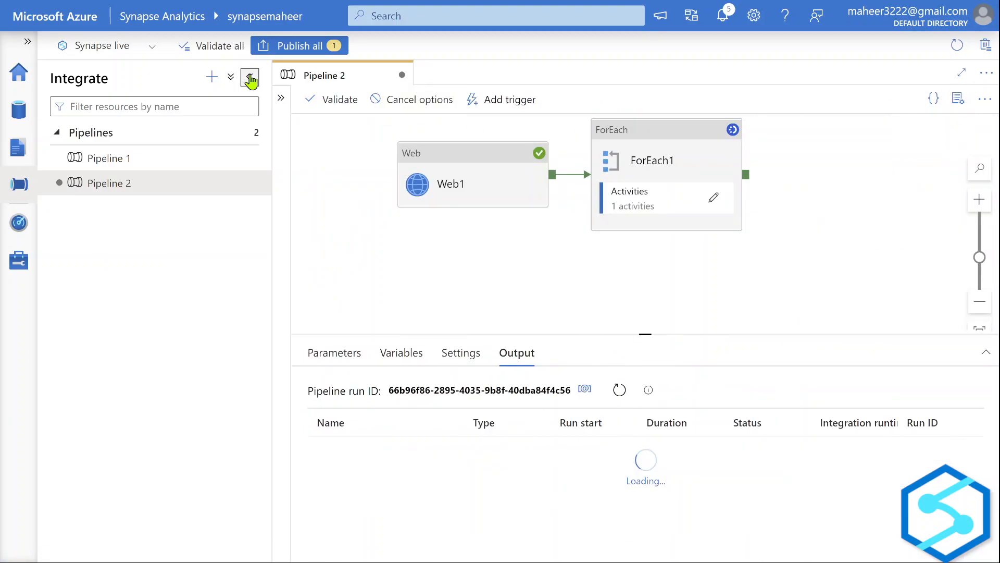
{"action": "left_click", "coordinate": [250, 77]}
{"action": "left_click_drag", "start_coordinate": [558, 333], "coordinate": [561, 228]}
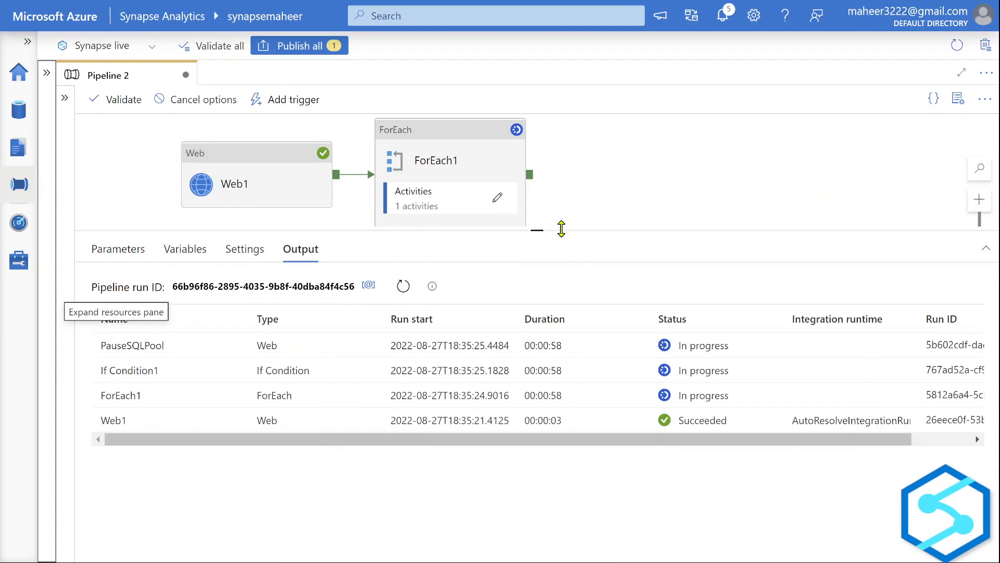
{"action": "left_click", "coordinate": [403, 286]}
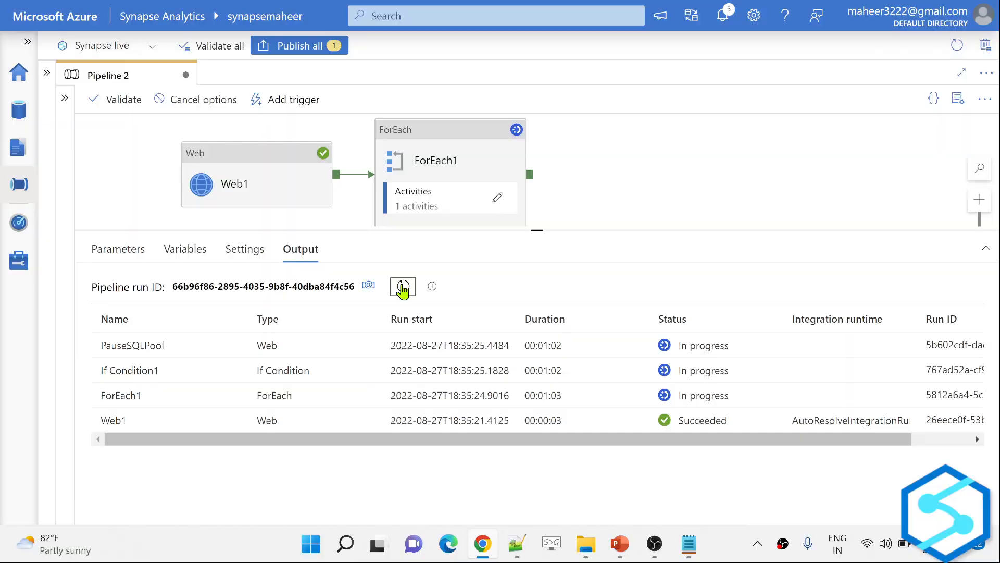
{"action": "left_click", "coordinate": [403, 286]}
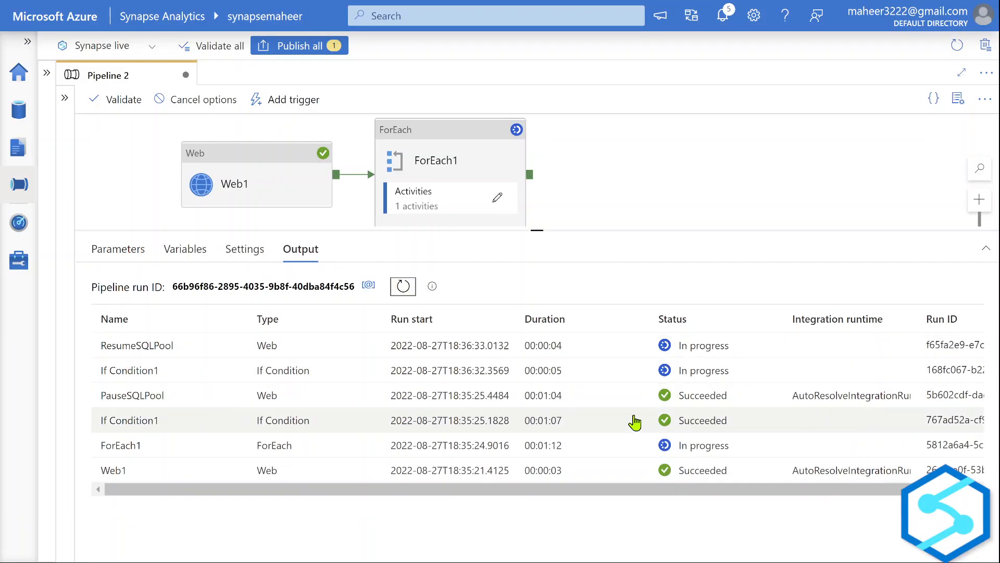
Recheck the pools (sqlpool1 Paused, sqlpool2 Resuming) and return to Pipeline 2's run output.
{"action": "left_click", "coordinate": [23, 269]}
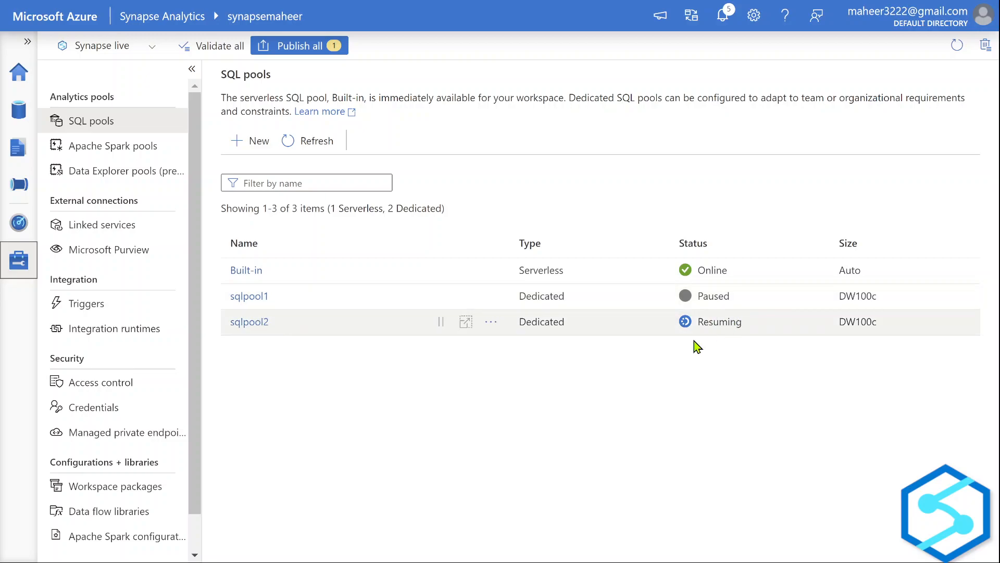
{"action": "left_click", "coordinate": [14, 182]}
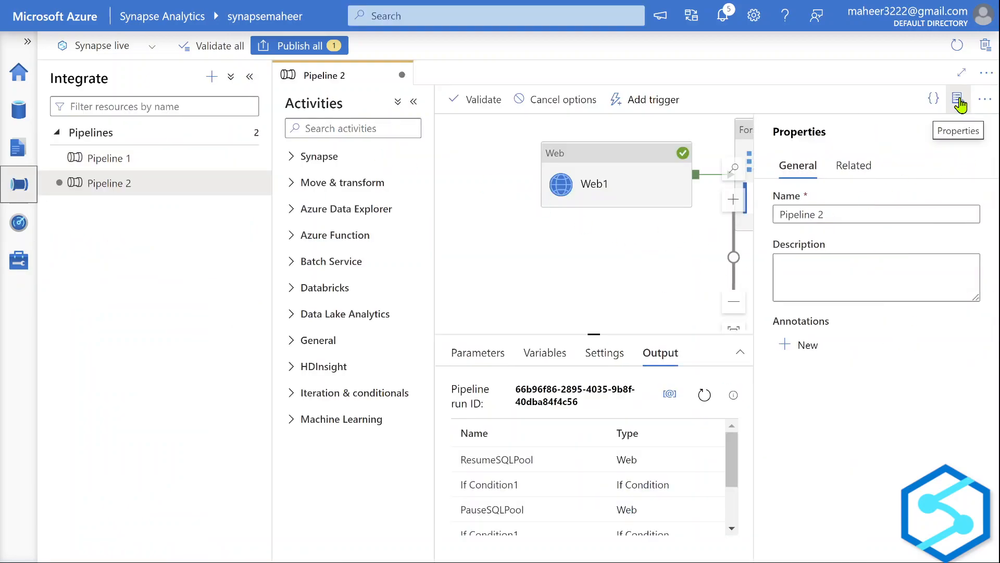
{"action": "left_click", "coordinate": [958, 100]}
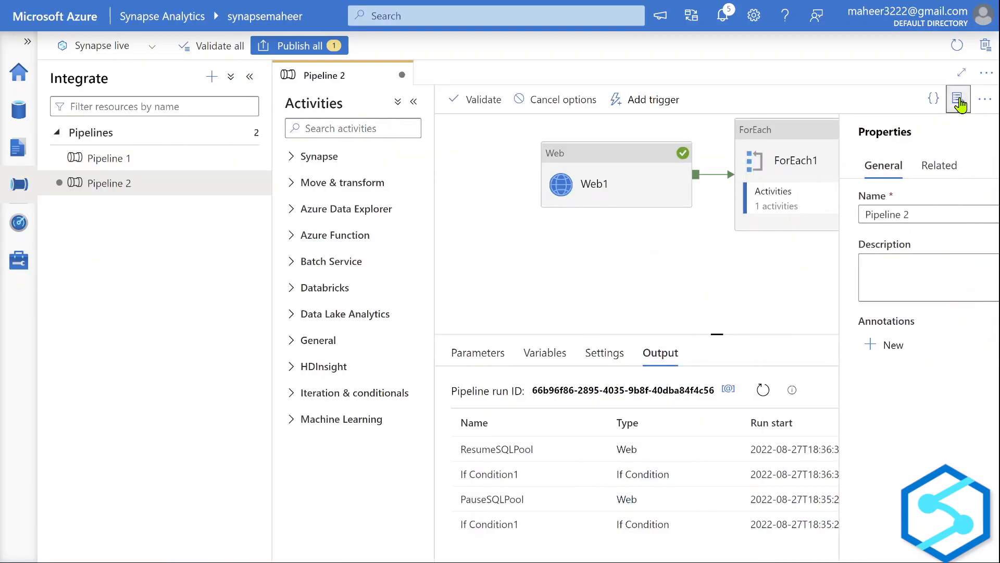
Inspect ResumeSQLPool's input request in full view, then check the SQL pools list with sqlpool2 Resuming.
{"action": "left_click", "coordinate": [415, 102]}
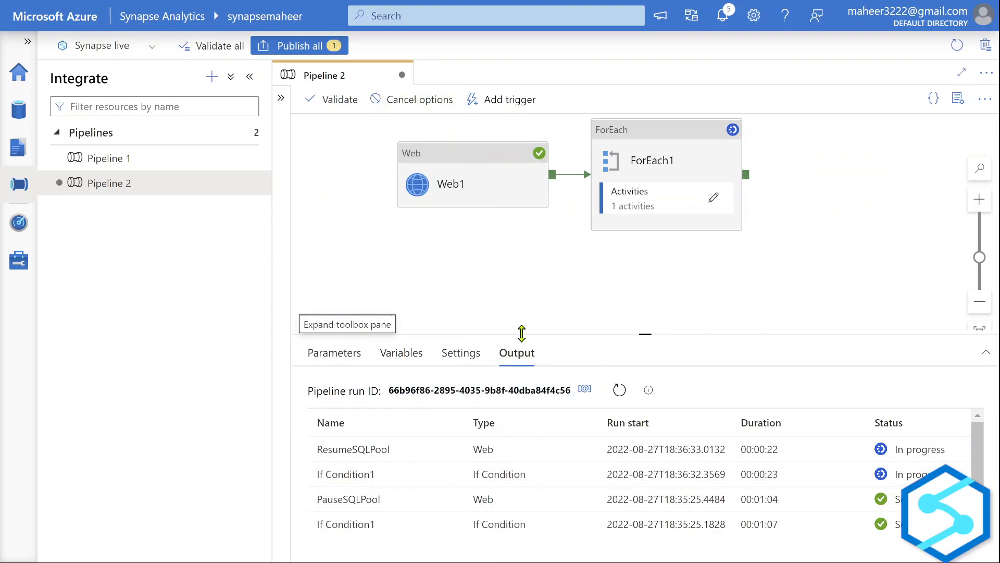
{"action": "left_click_drag", "start_coordinate": [522, 333], "coordinate": [507, 241]}
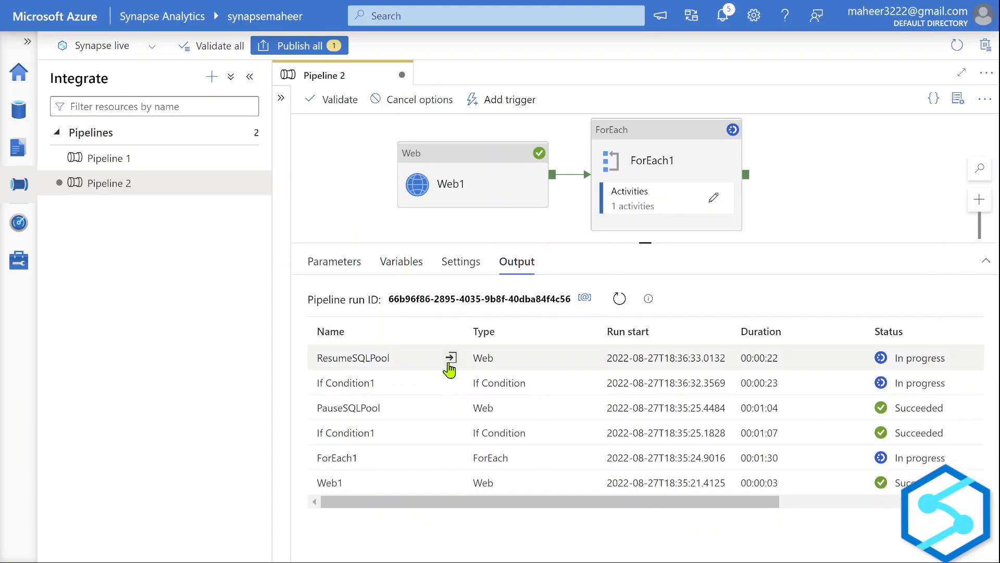
{"action": "left_click", "coordinate": [450, 357]}
{"action": "left_click", "coordinate": [564, 141]}
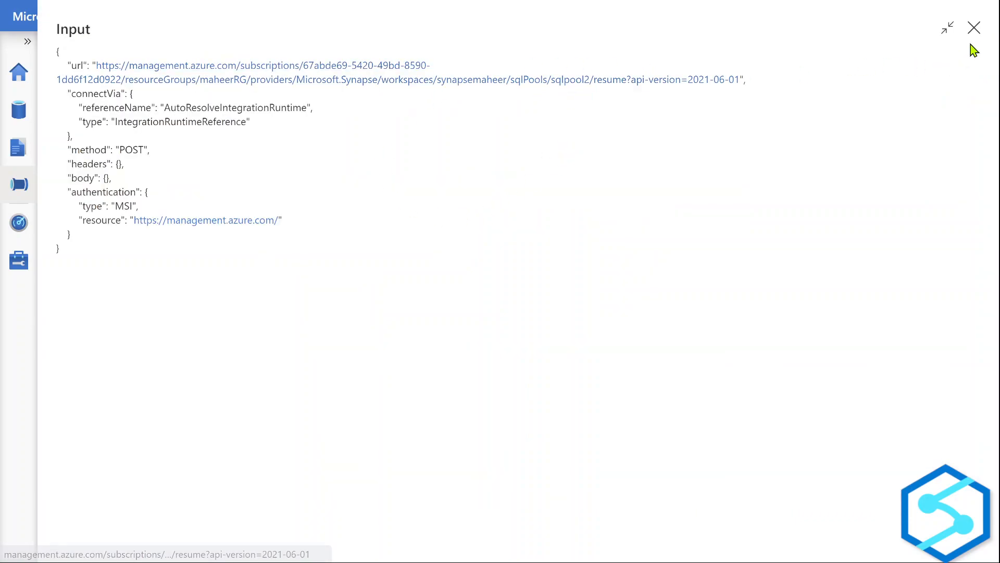
{"action": "left_click", "coordinate": [974, 27]}
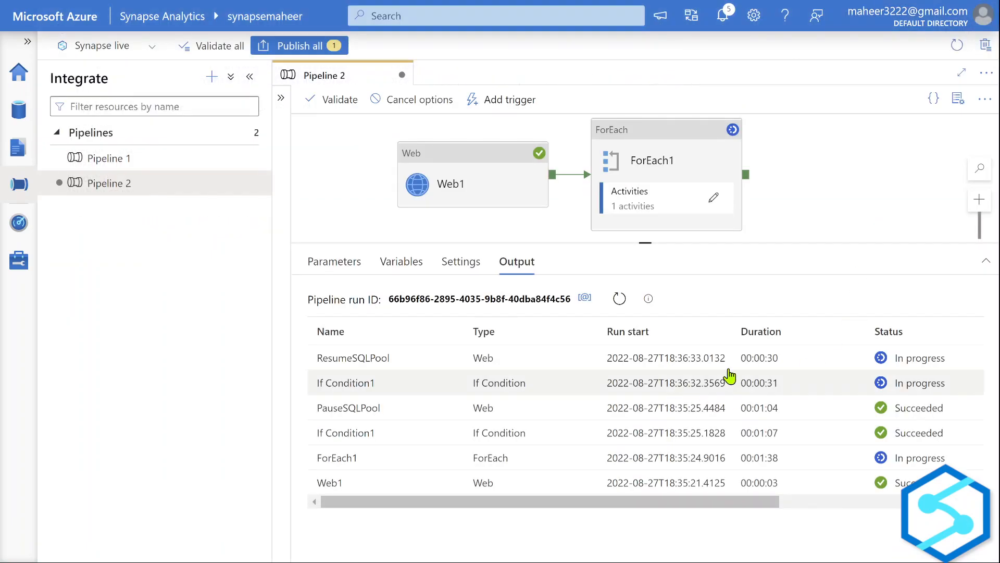
{"action": "left_click", "coordinate": [19, 259]}
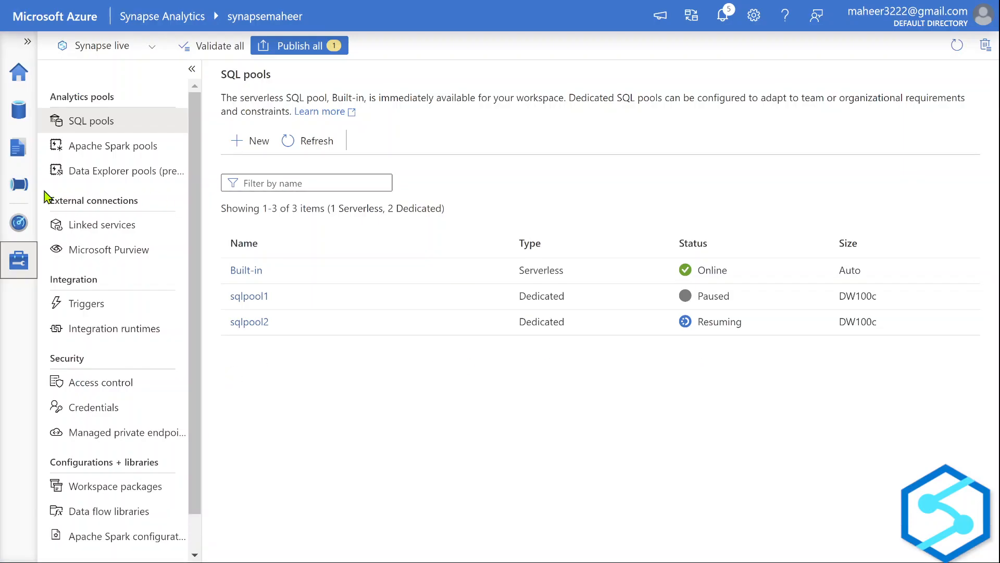
Reopen Pipeline 2 with collapsed side panes and a larger output area, and watch every activity reach Succeeded.
{"action": "left_click", "coordinate": [17, 183]}
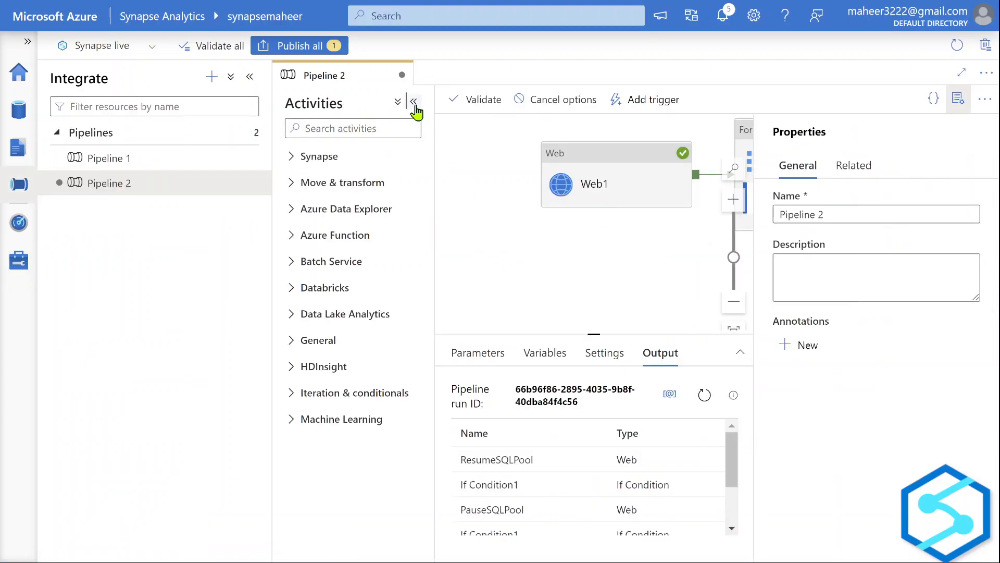
{"action": "left_click", "coordinate": [413, 102]}
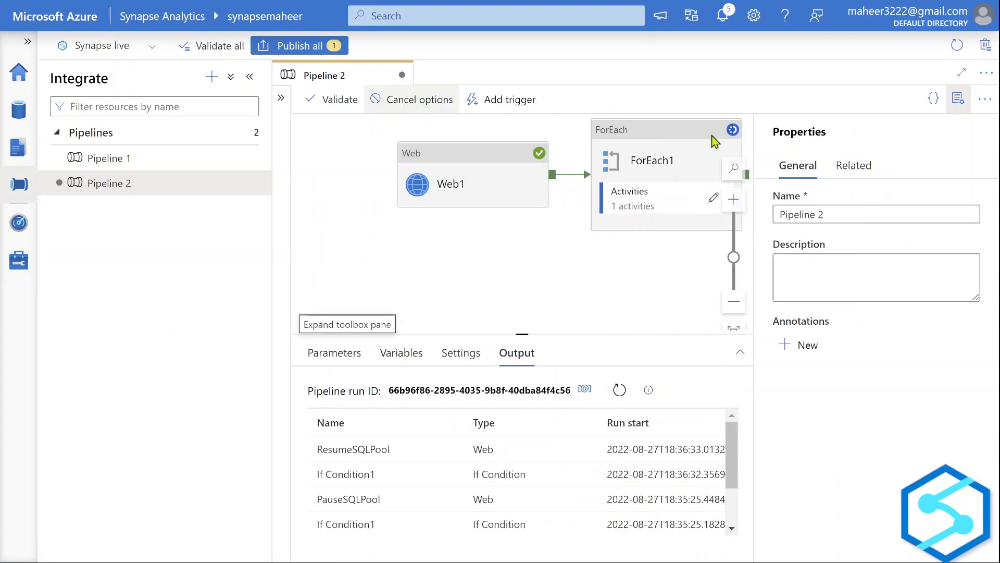
{"action": "left_click", "coordinate": [958, 99]}
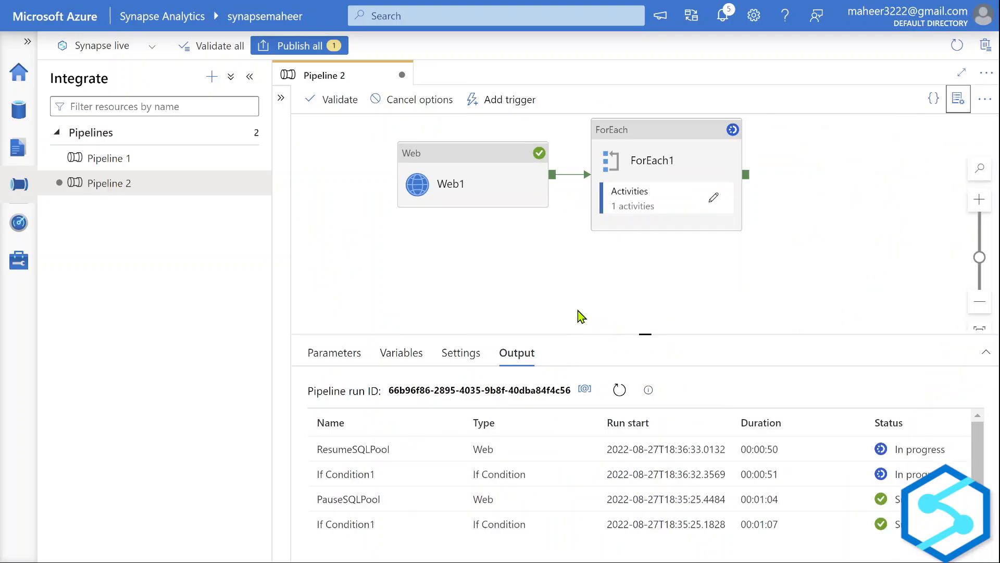
{"action": "left_click", "coordinate": [249, 78]}
{"action": "left_click_drag", "start_coordinate": [376, 291], "coordinate": [379, 295]}
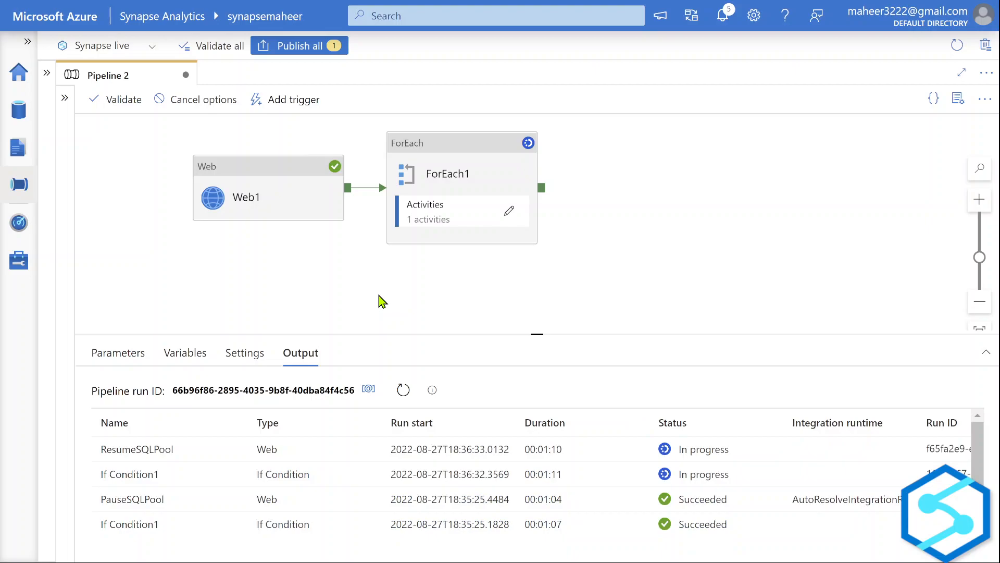
{"action": "key", "text": "super+d"}
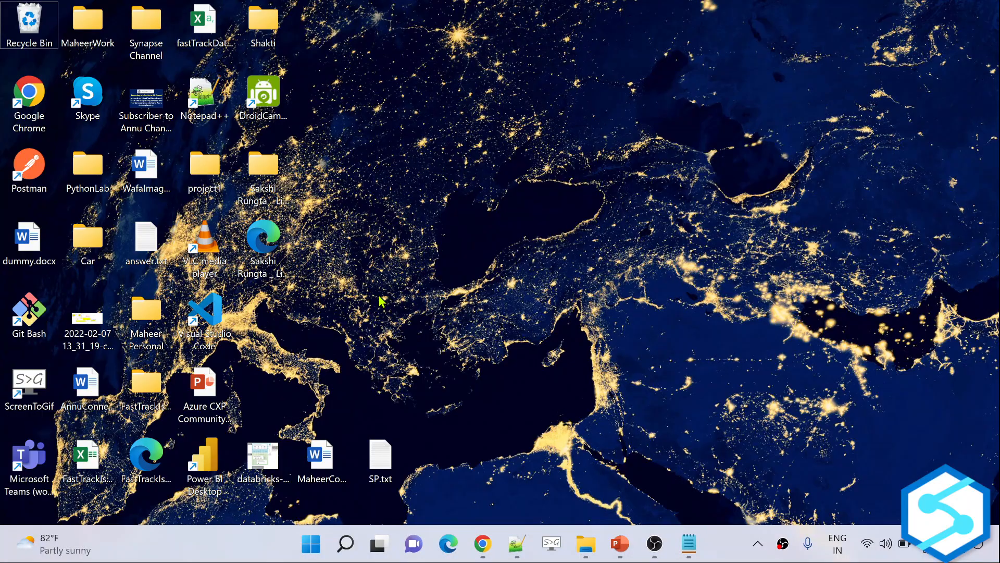
{"action": "key", "text": "super+d"}
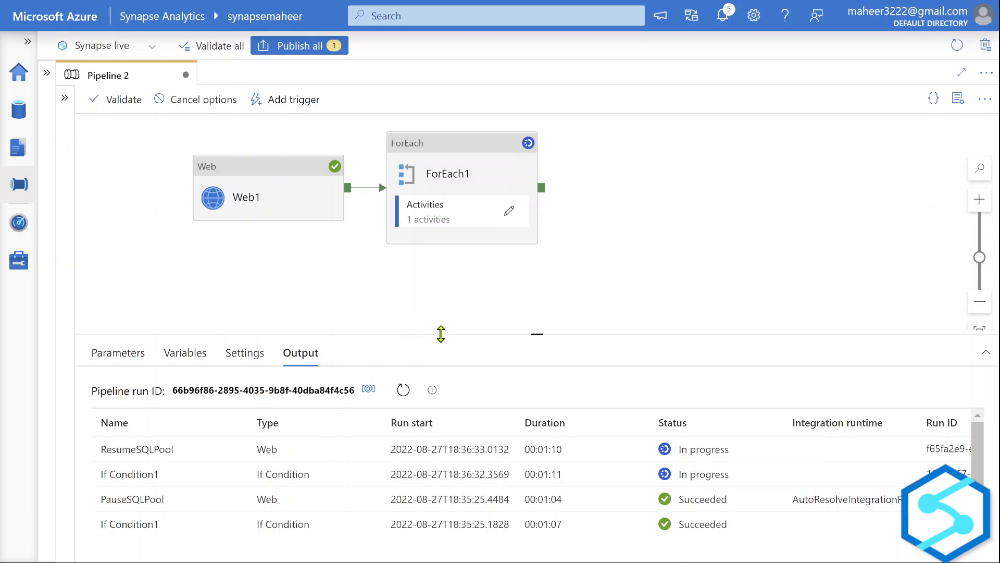
{"action": "left_click_drag", "start_coordinate": [440, 334], "coordinate": [441, 295]}
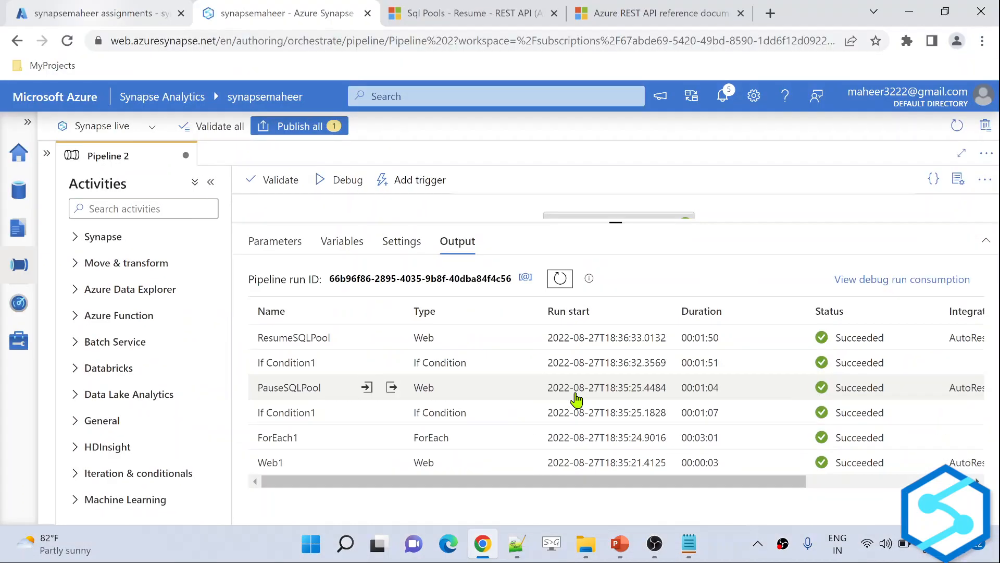
{"action": "key", "text": "F11"}
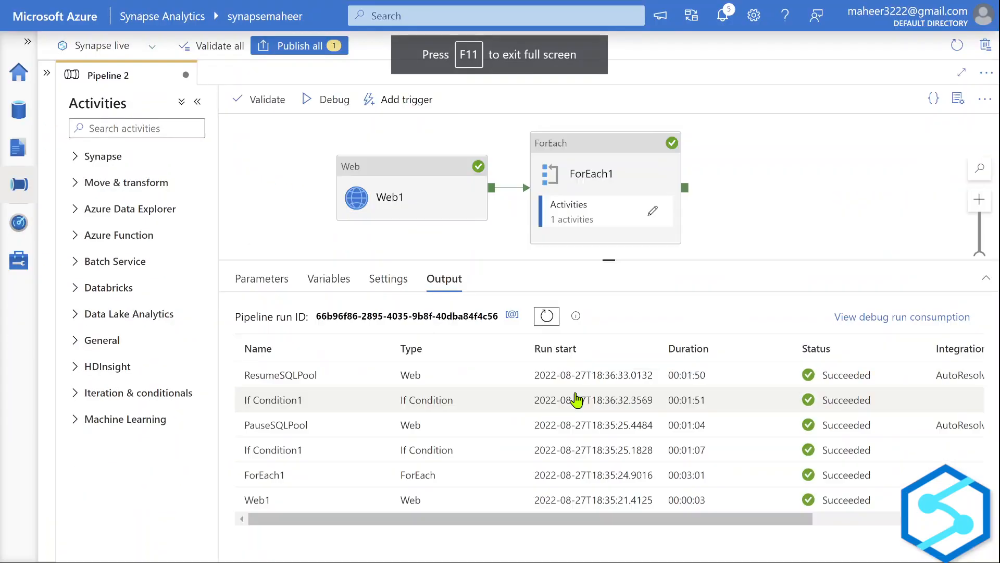
Refresh the SQL pools, pause the now-Online sqlpool2, and switch to the PowerPoint summary slide.
{"action": "left_click", "coordinate": [3, 266]}
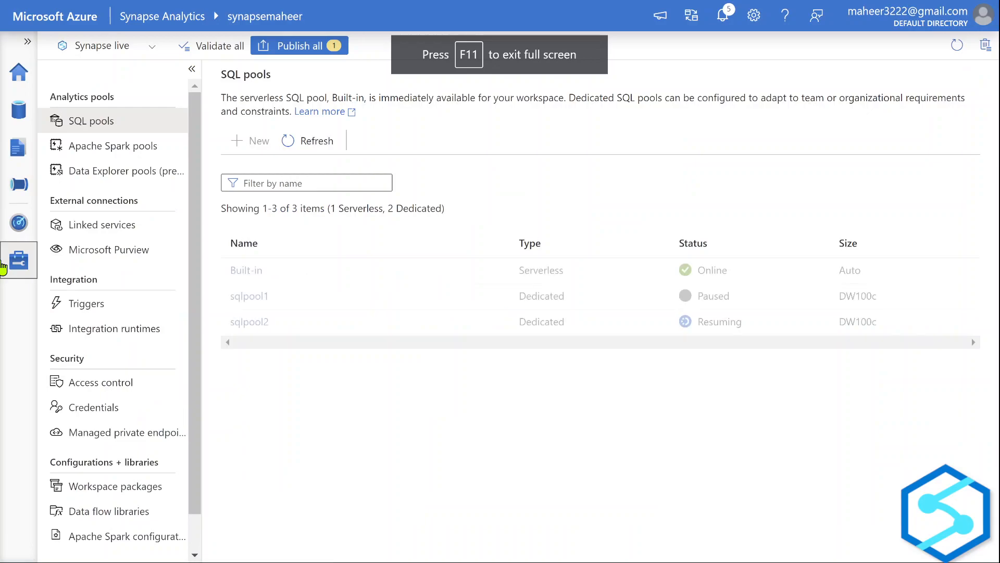
{"action": "left_click", "coordinate": [318, 146]}
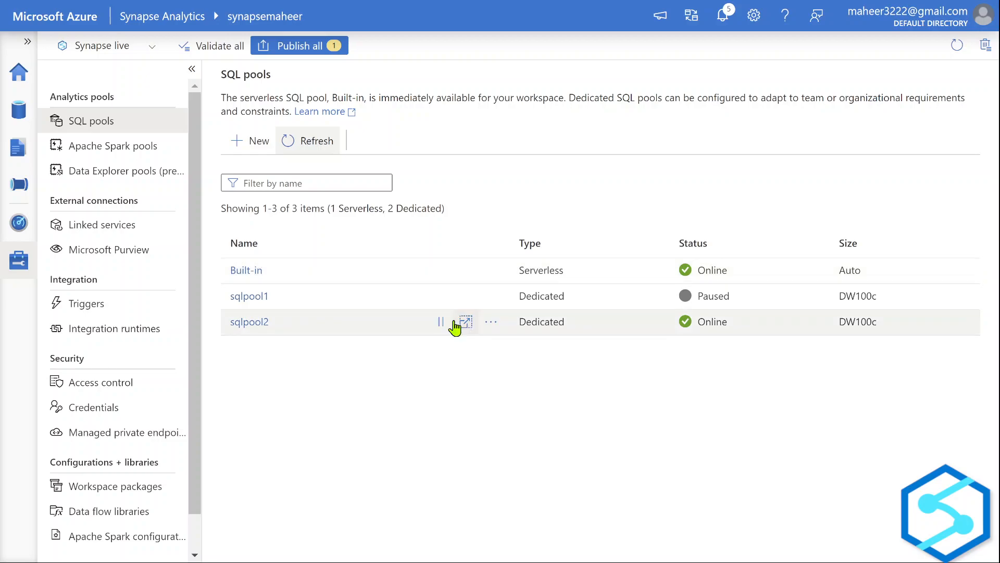
{"action": "left_click", "coordinate": [441, 321]}
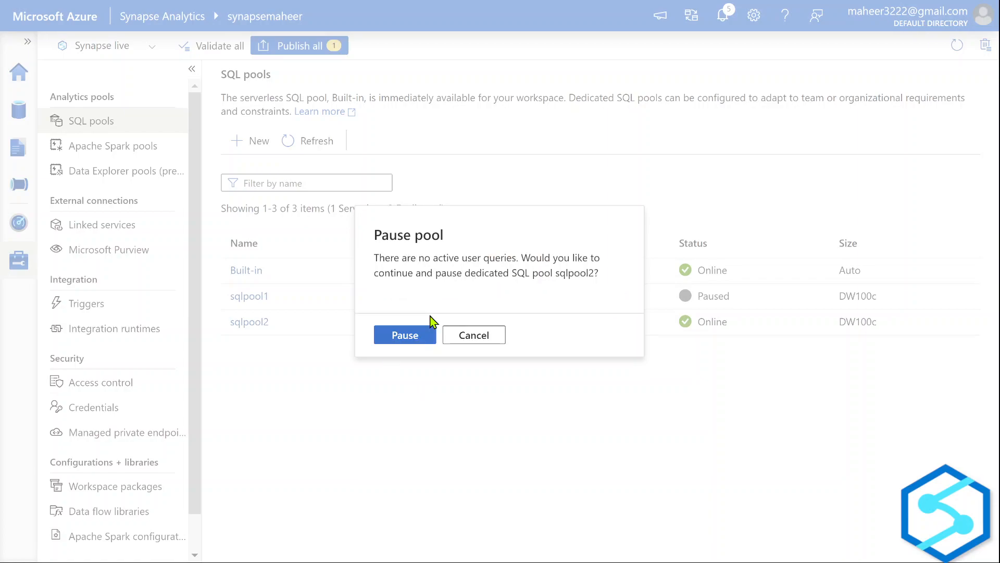
{"action": "left_click", "coordinate": [407, 338]}
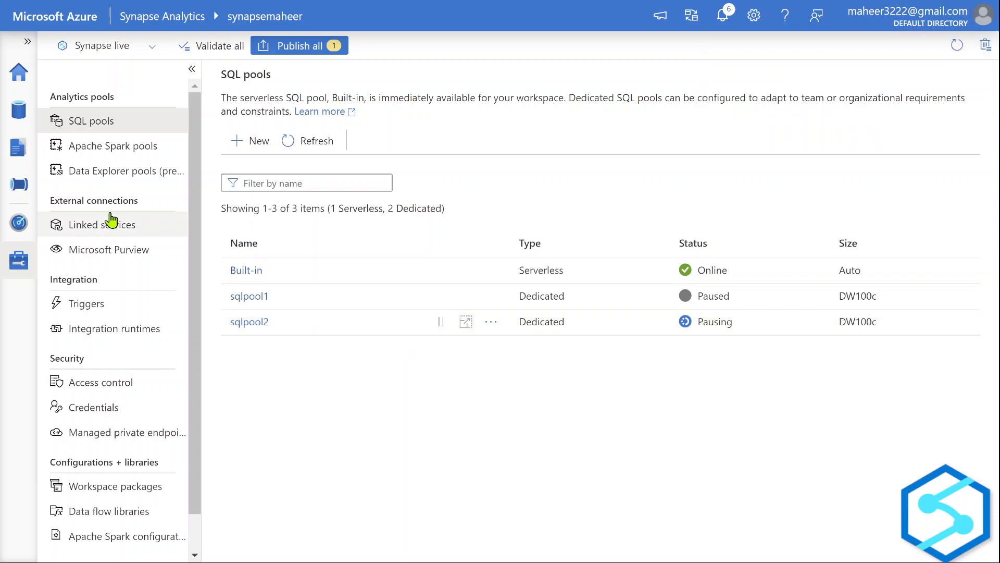
{"action": "key", "text": "alt+Tab"}
{"action": "key", "text": "Tab"}
{"action": "key", "text": "Tab"}
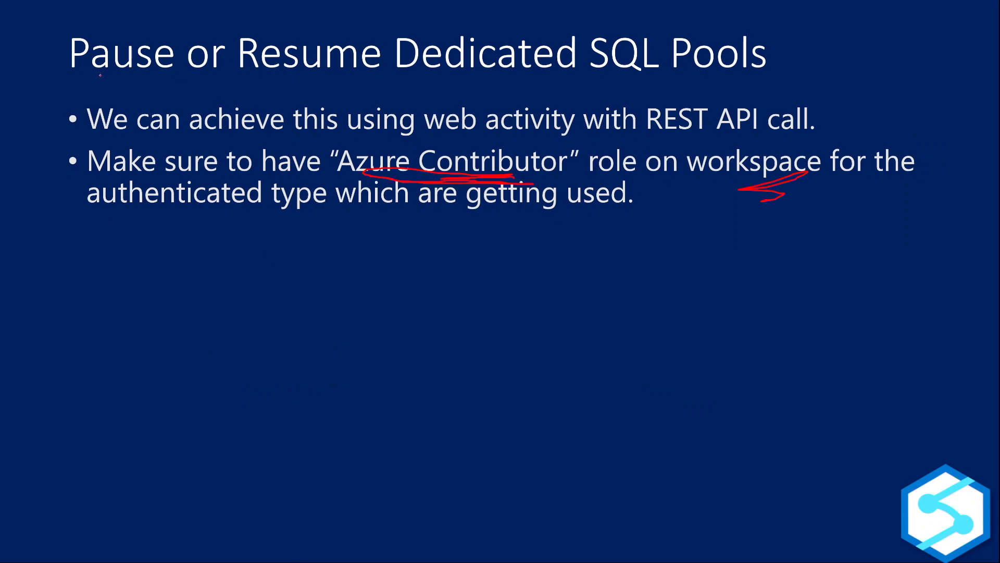
Ink red underlines under "Pause or Resume" and "Dedicated SQL Pools" and circle "Azure Contributor".
{"action": "left_click_drag", "start_coordinate": [142, 80], "coordinate": [367, 75]}
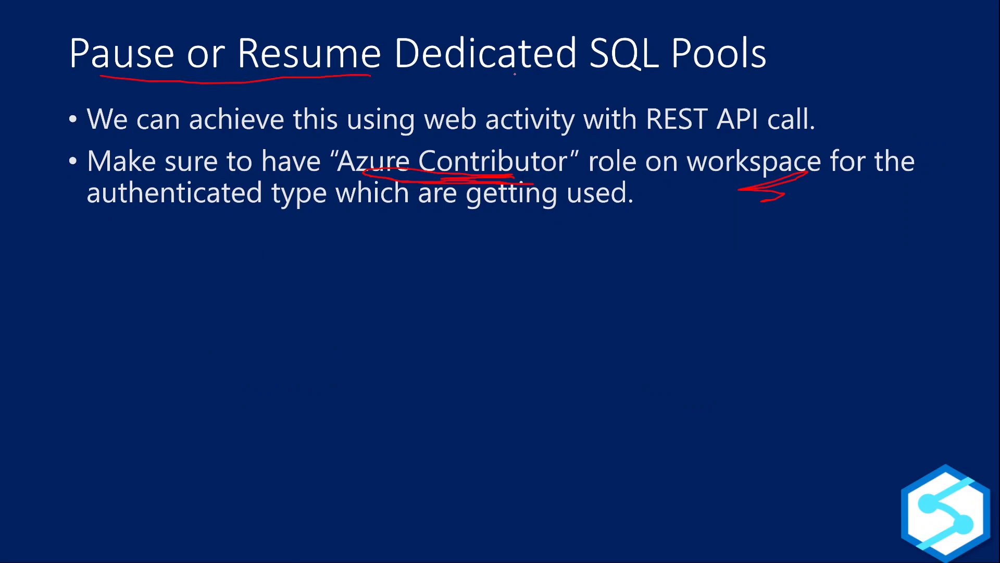
{"action": "left_click_drag", "start_coordinate": [502, 79], "coordinate": [677, 78]}
{"action": "mouse_move", "coordinate": [329, 133]}
{"action": "left_mouse_down"}
{"action": "mouse_move", "coordinate": [348, 189]}
{"action": "mouse_move", "coordinate": [527, 183]}
{"action": "mouse_move", "coordinate": [608, 152]}
{"action": "mouse_move", "coordinate": [508, 127]}
{"action": "mouse_move", "coordinate": [304, 133]}
{"action": "left_mouse_up"}
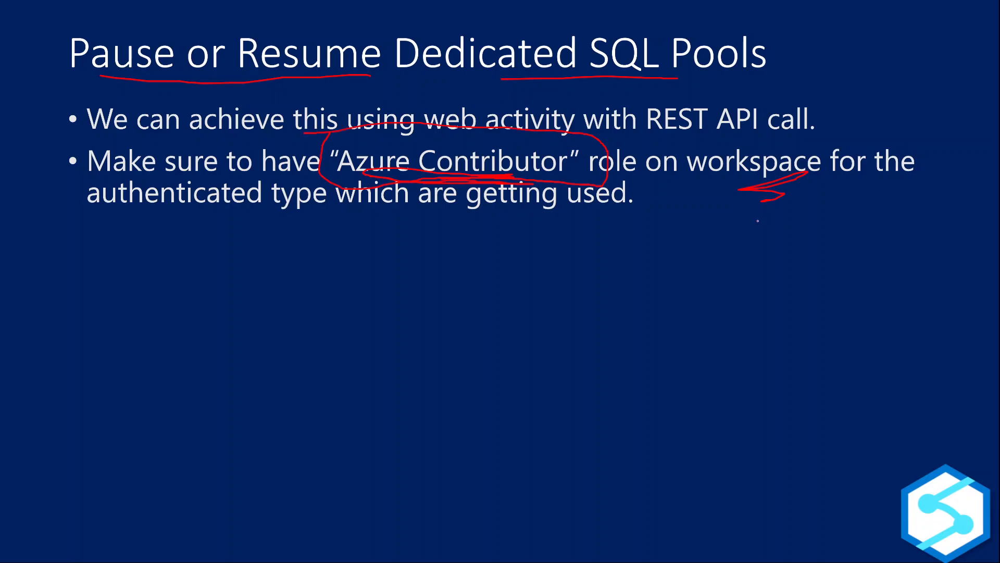